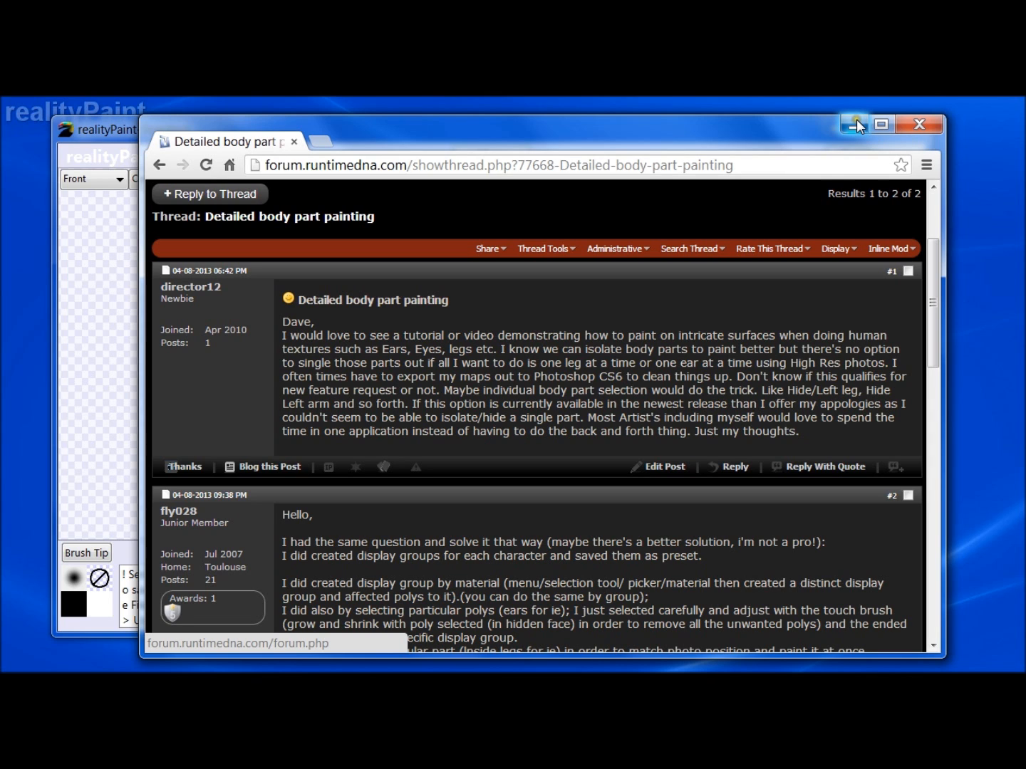
Switch from the forum page to realityPaint and set the Picker selection tool's type to Group
left_click(858, 124)
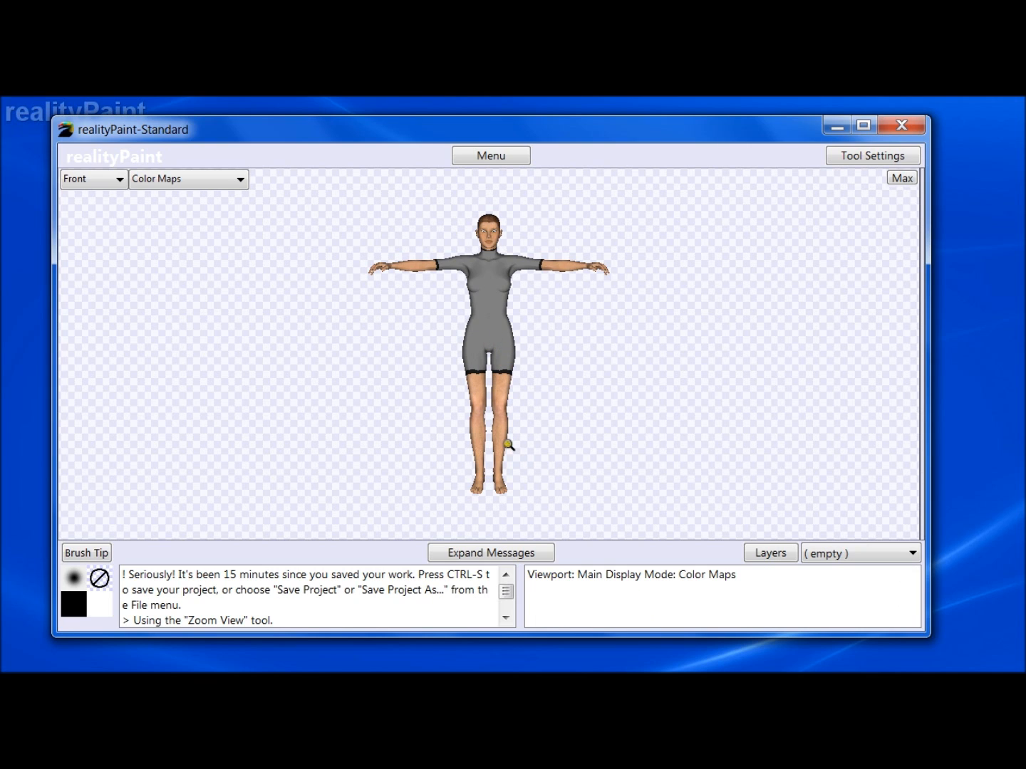
key("space")
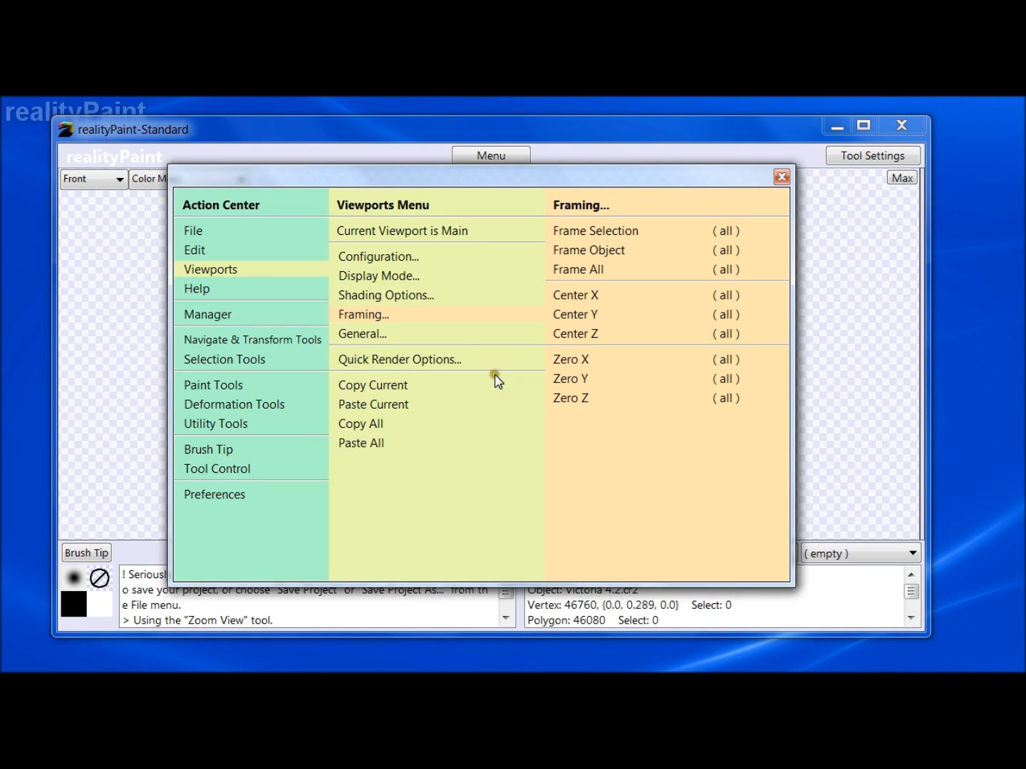
left_click(224, 364)
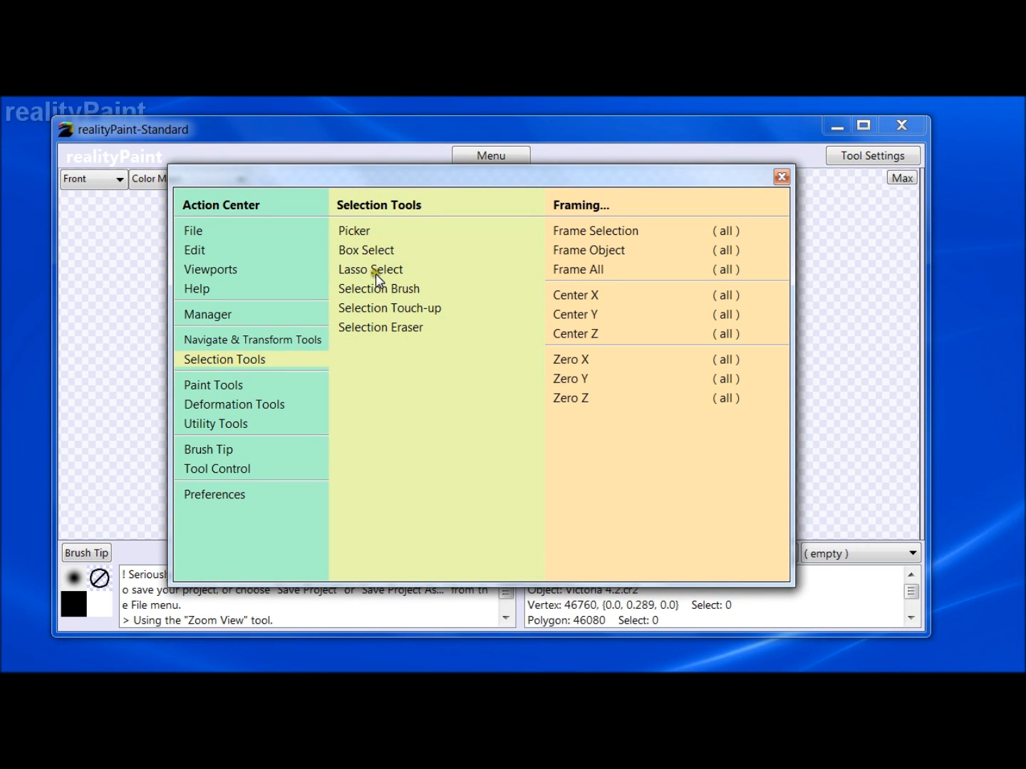
left_click(362, 232)
left_click(700, 230)
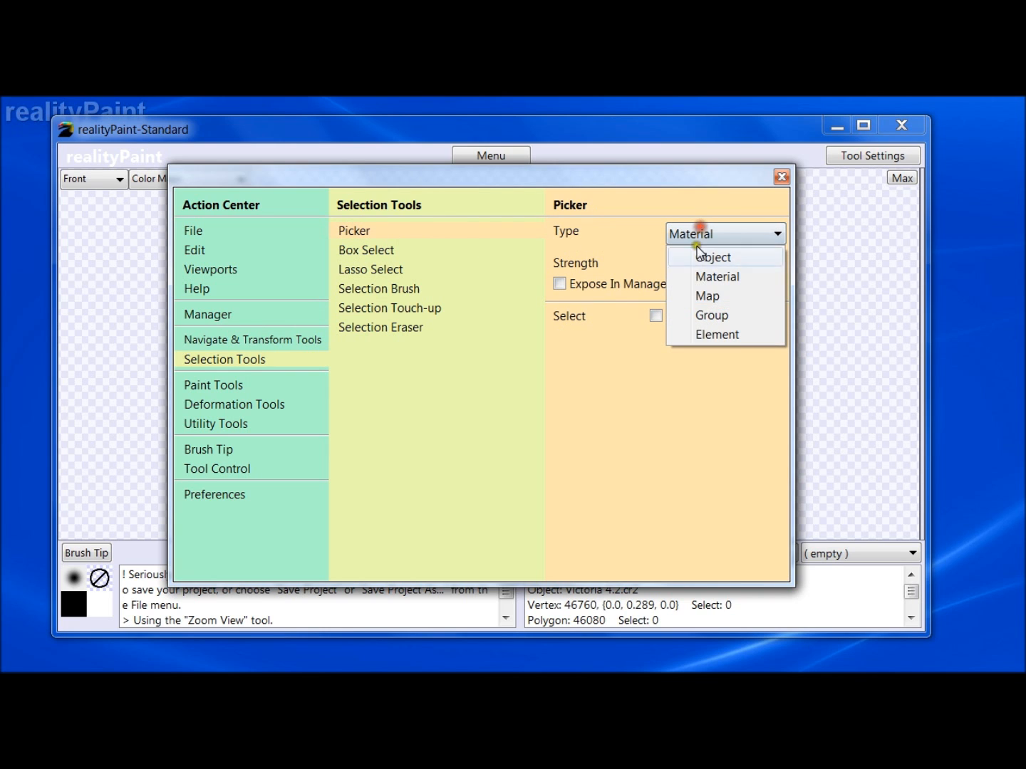
left_click(701, 320)
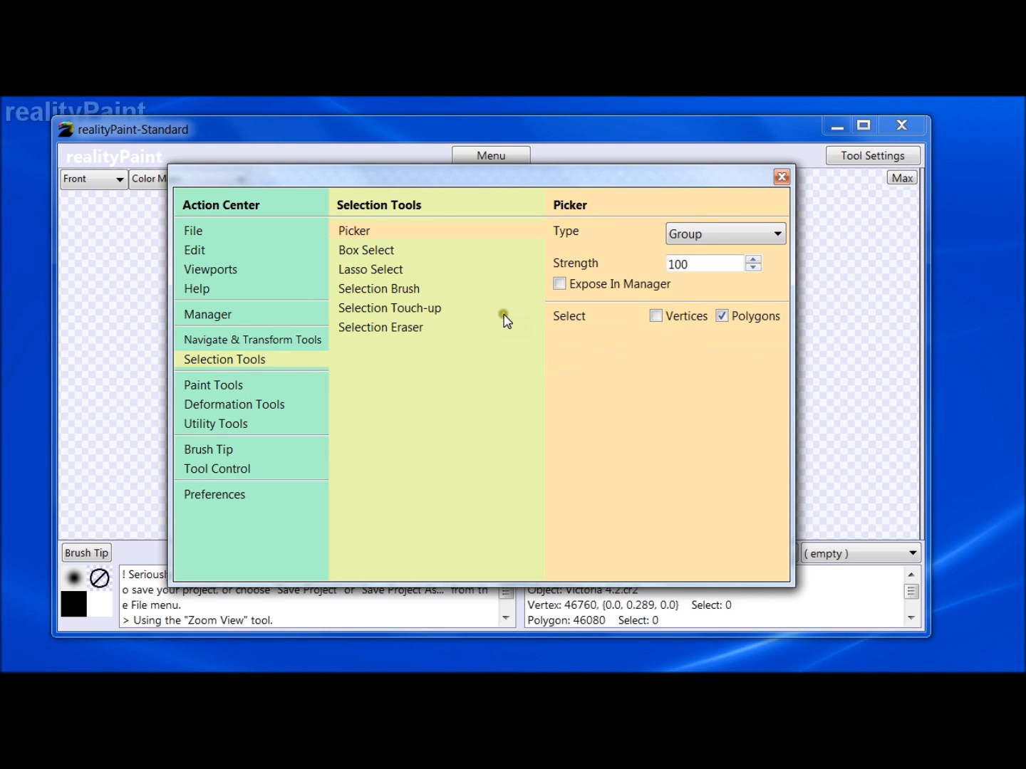
key("Escape")
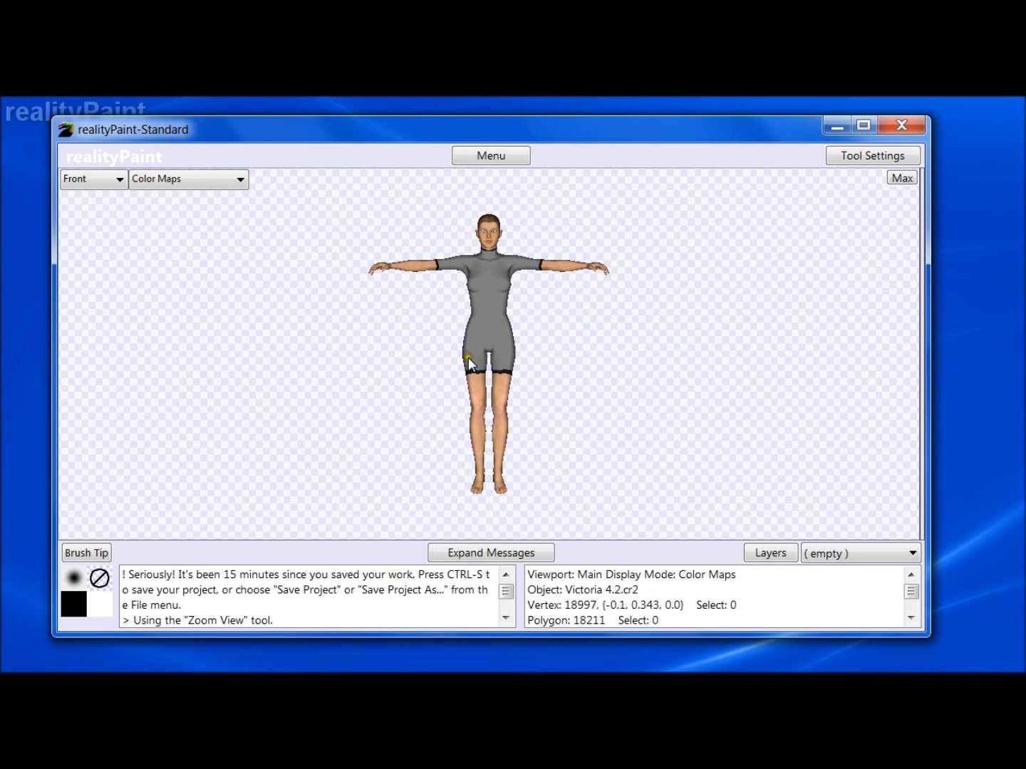
Pick the figure's rFoot, rToe, rShin and rThigh groups and display the selection in Hot Selection View
key("space")
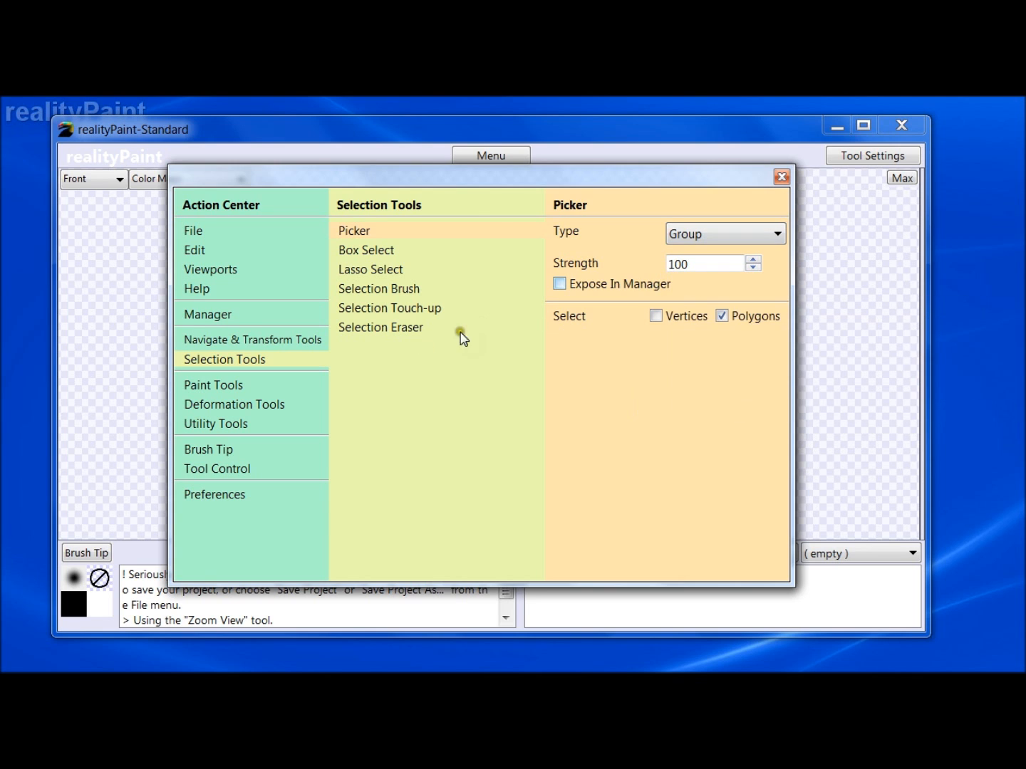
key("space")
left_click(482, 479)
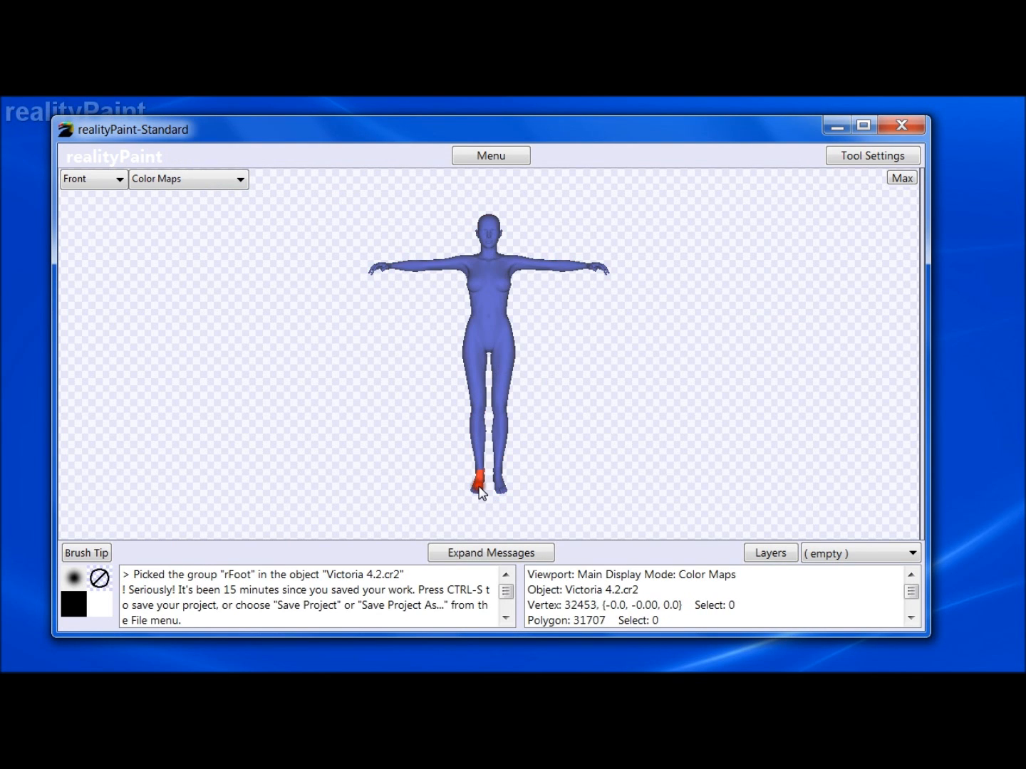
left_click(477, 492)
left_click(476, 447)
left_click(475, 387)
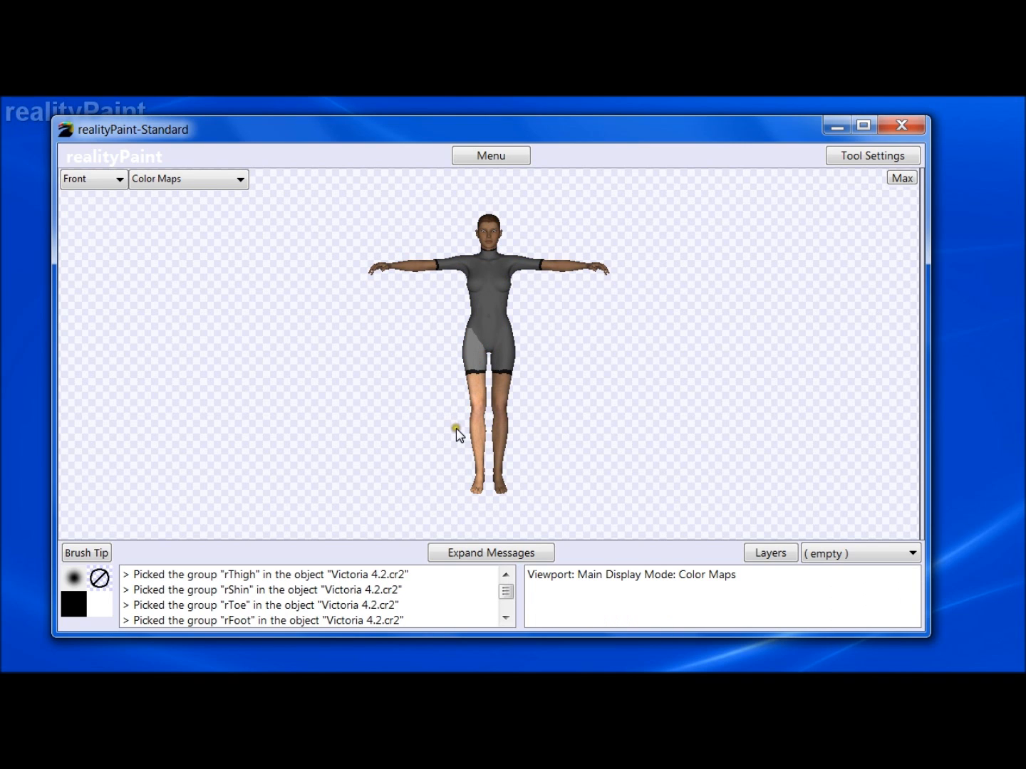
key("shift+space")
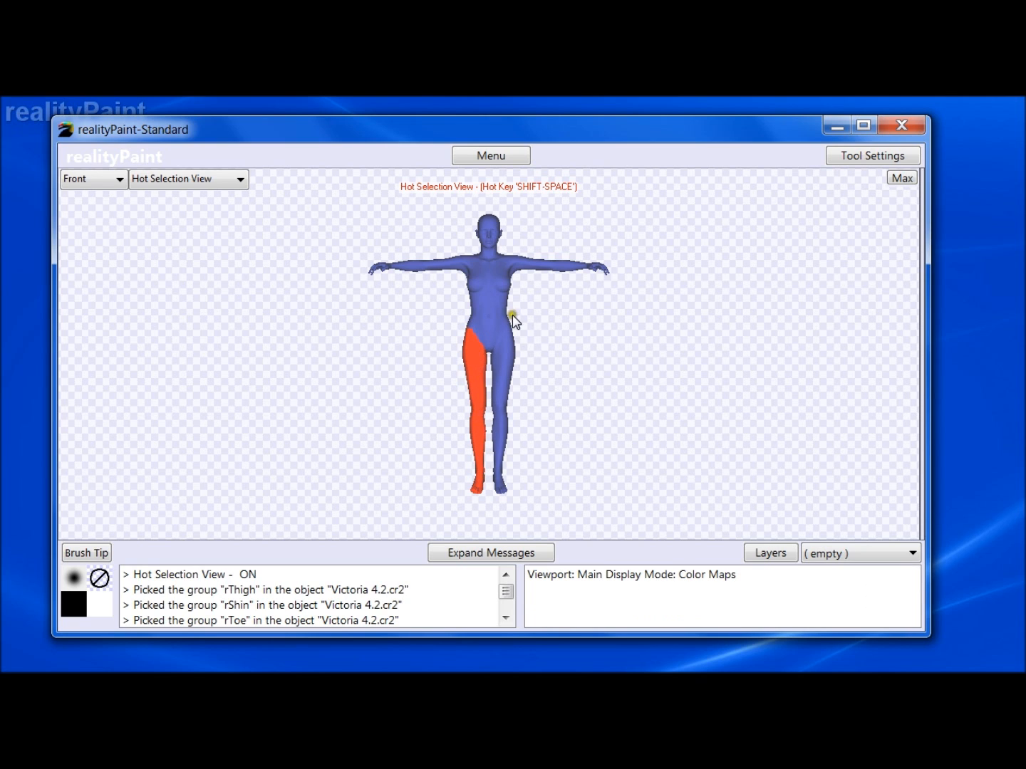
Switch the Picker to selecting vertices and soften the right leg selection's edge at the hip
key("space")
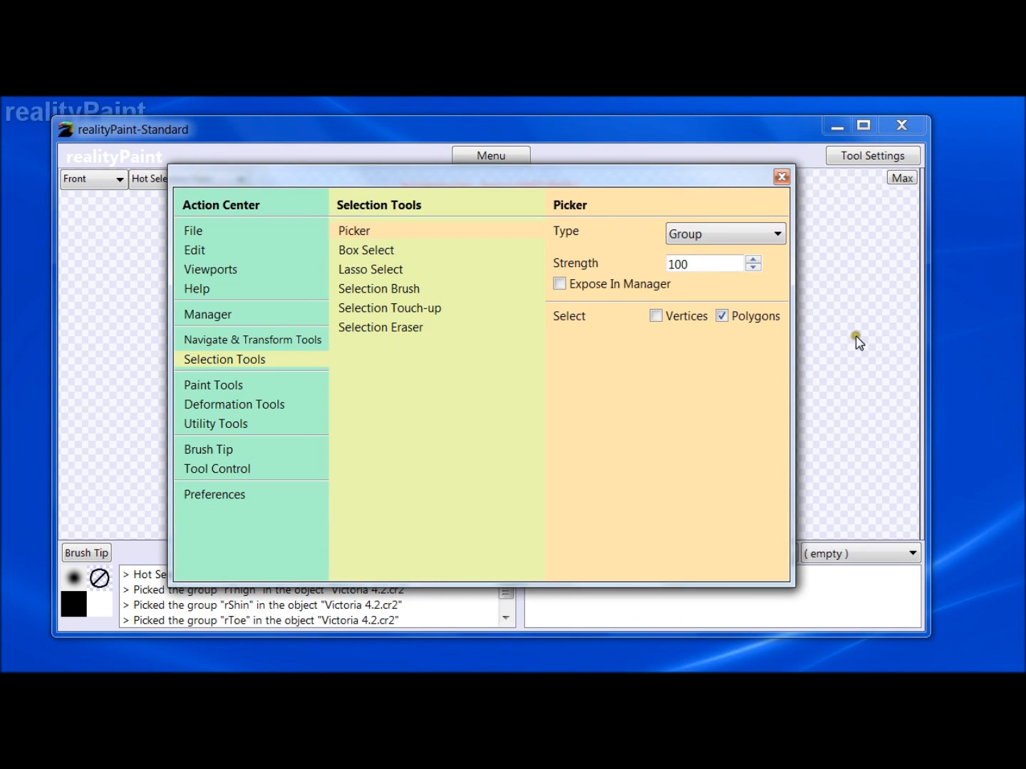
left_click(656, 315)
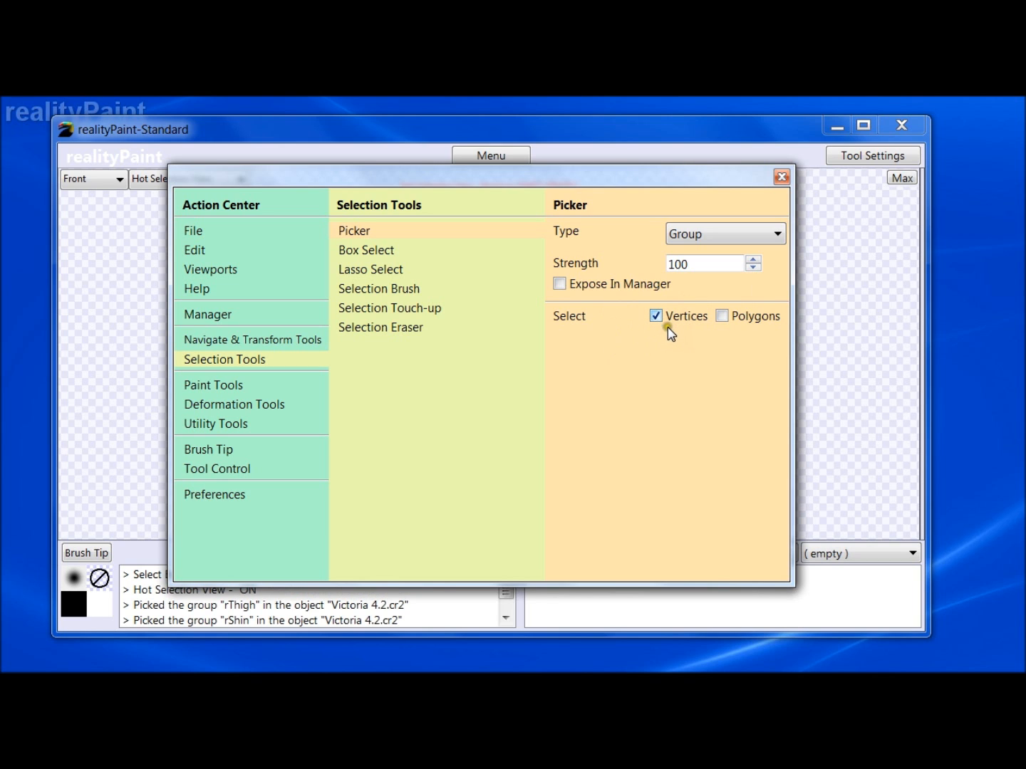
key("space")
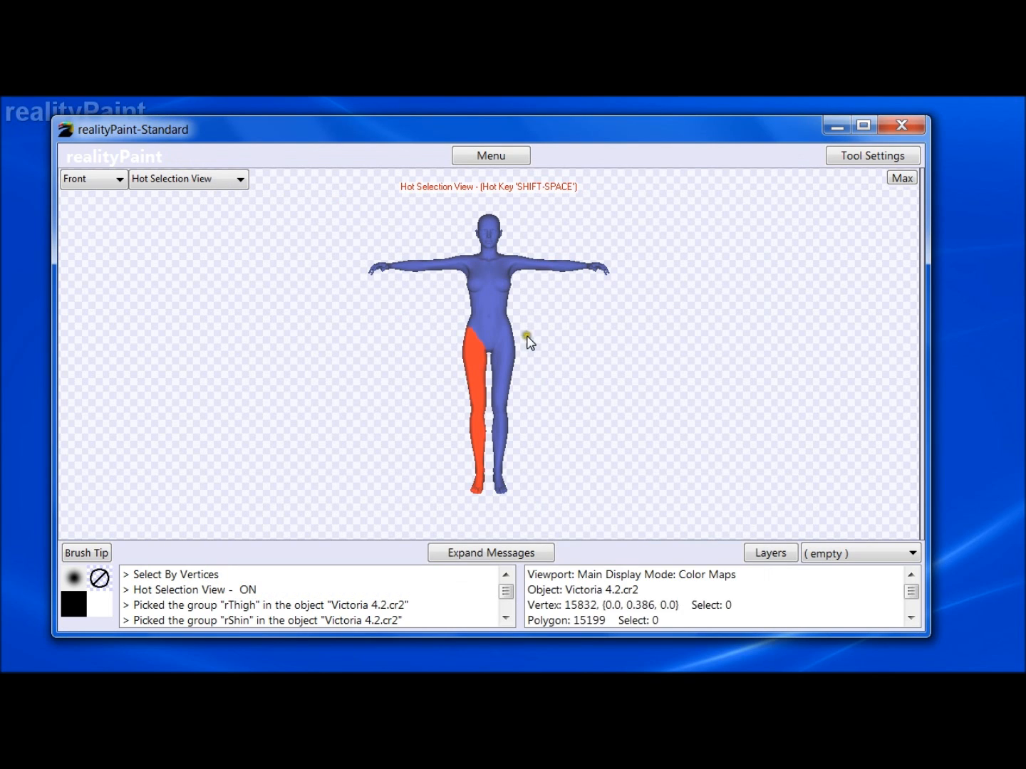
left_click(490, 344)
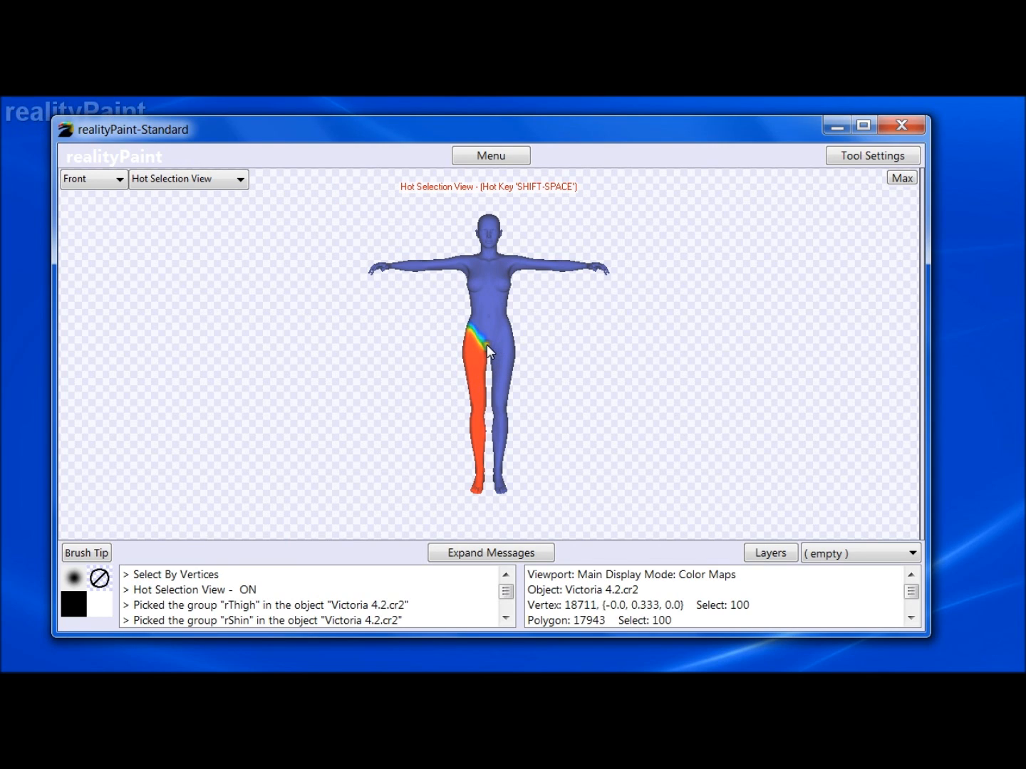
left_click(485, 346)
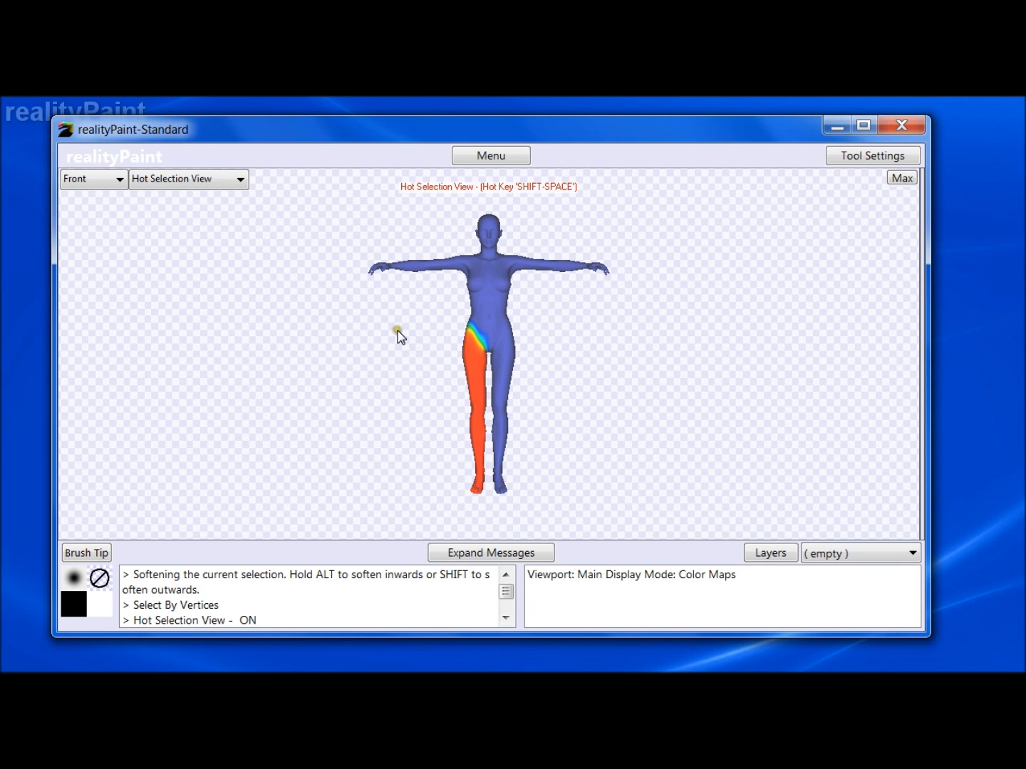
Examine the legs up close with Hot Selection View switched off and on
key("z")
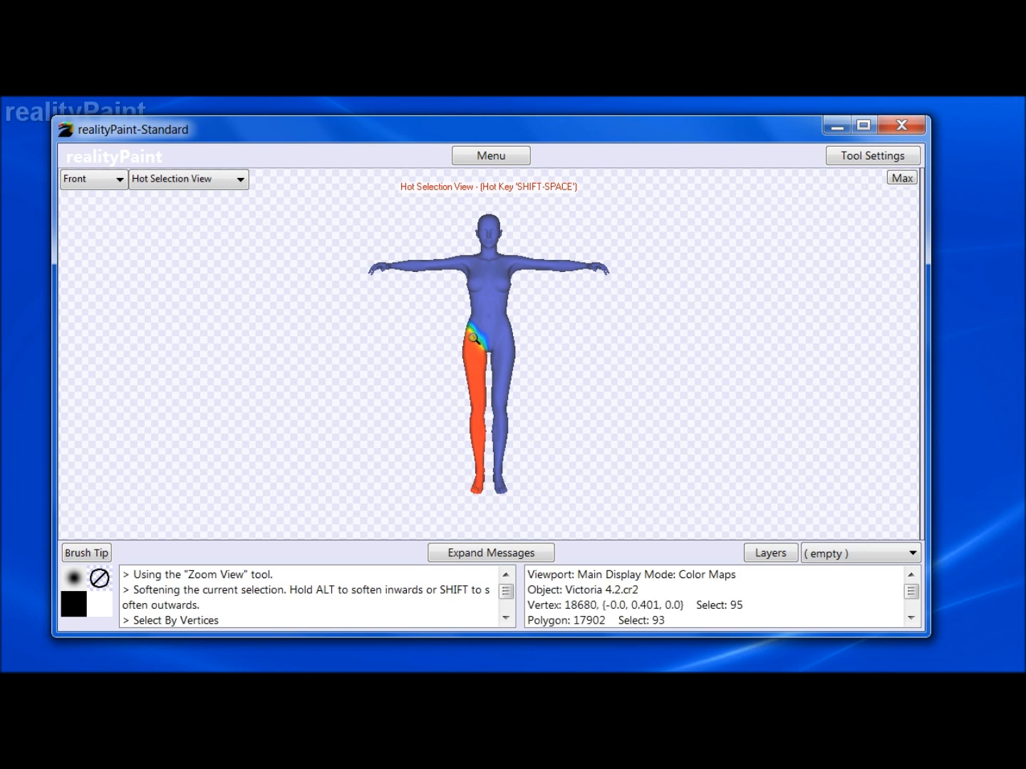
left_click_drag(423, 320, 542, 504)
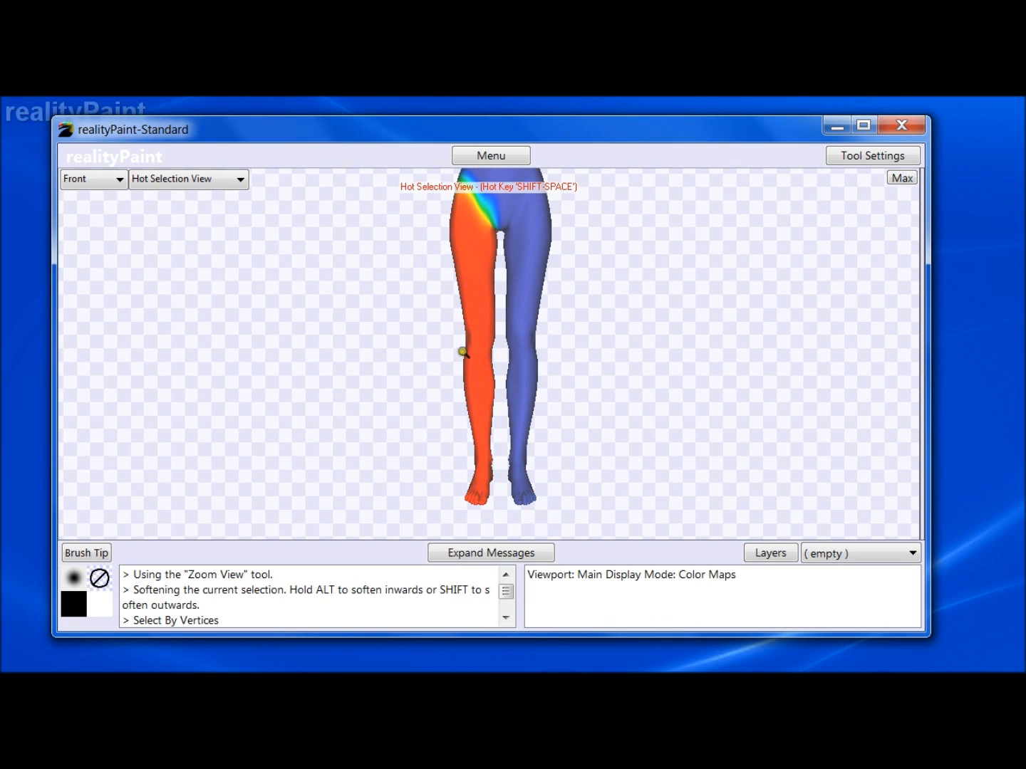
key("shift+space")
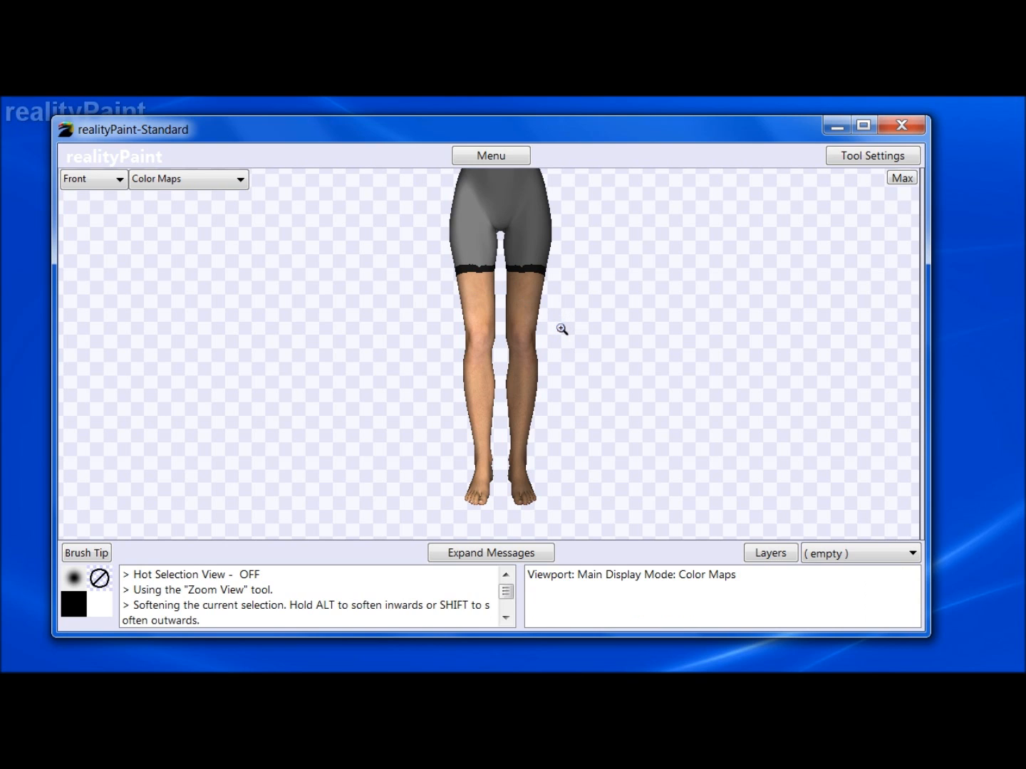
key("shift+space")
key("shift+space")
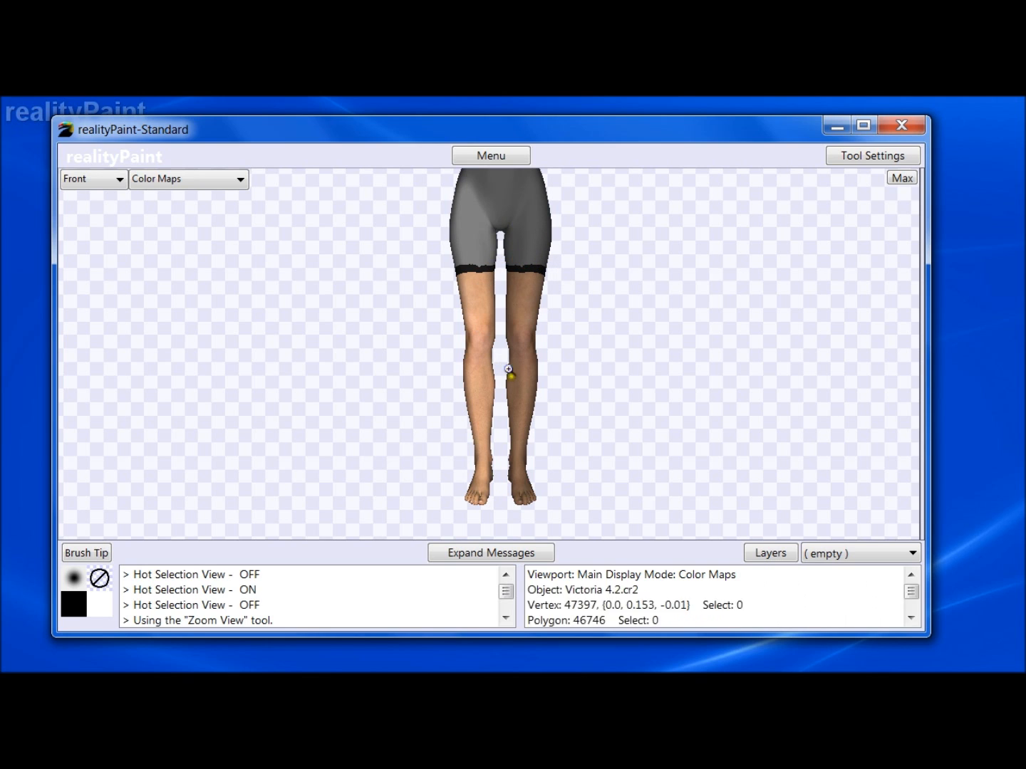
Activate the Paint Brush and turn the figure so the legs are seen from the side
key("space")
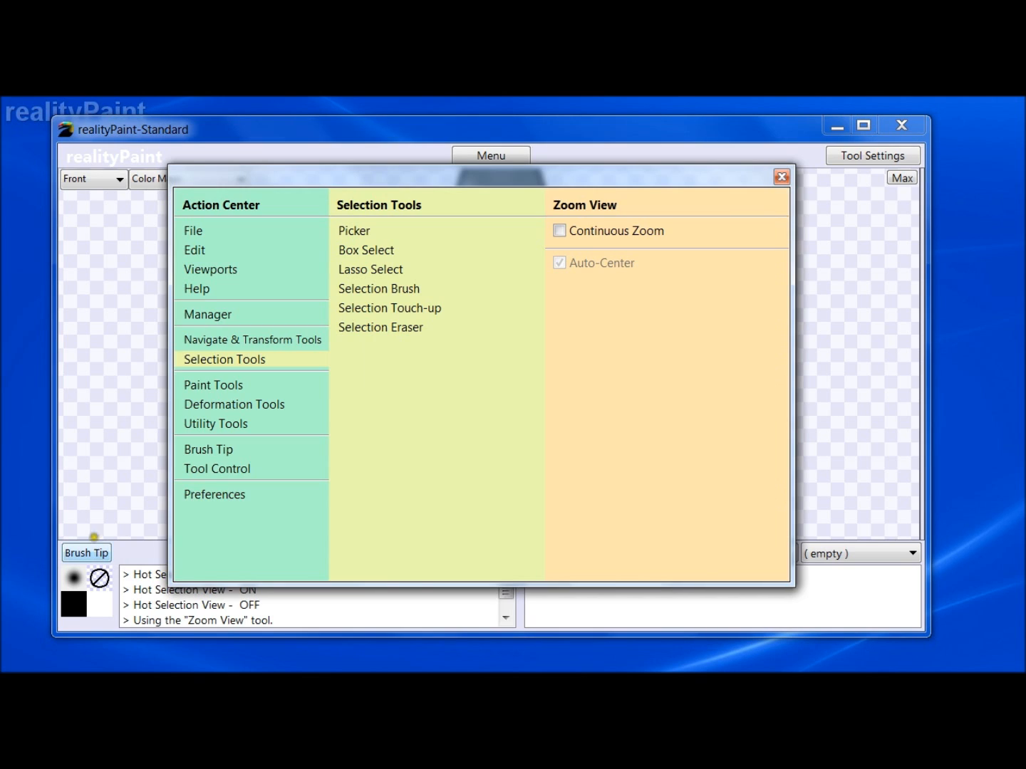
left_click(206, 381)
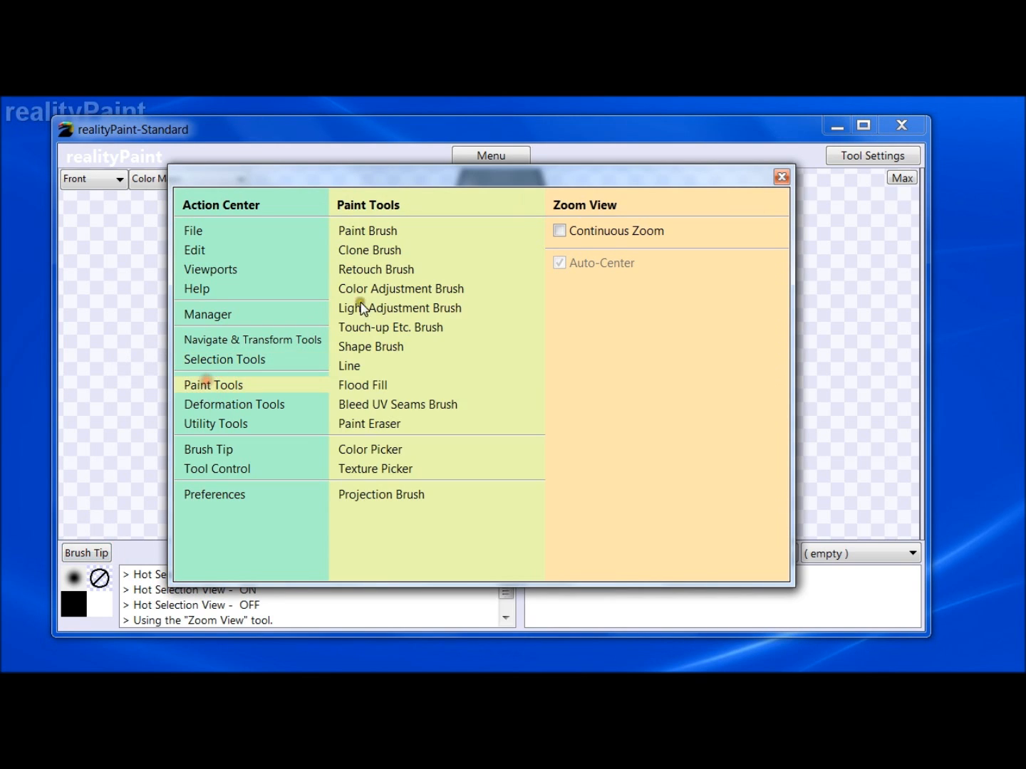
left_click(384, 231)
key("space")
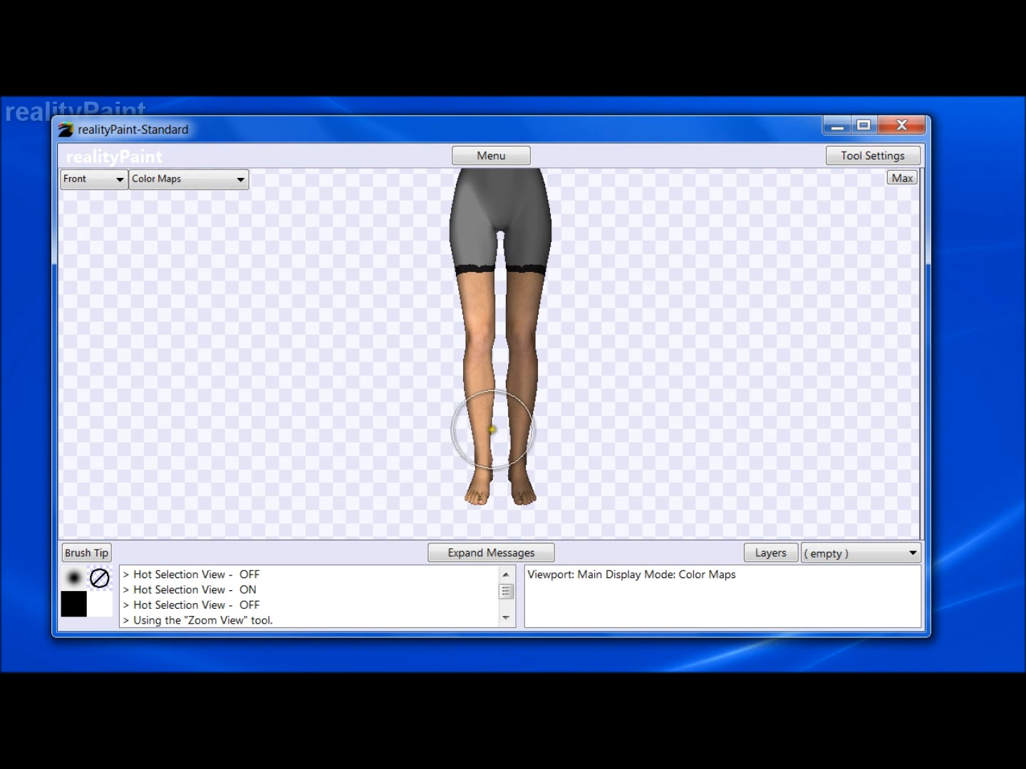
key("r")
left_click_drag(511, 340, 413, 350)
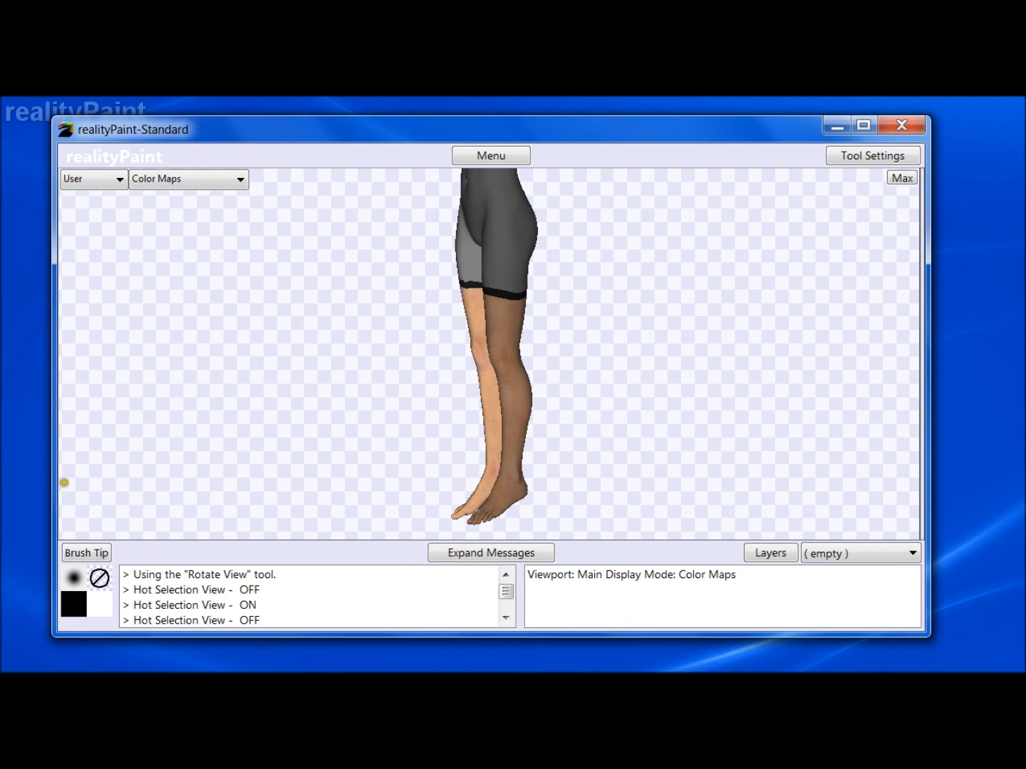
key("space")
left_click(215, 383)
left_click(347, 235)
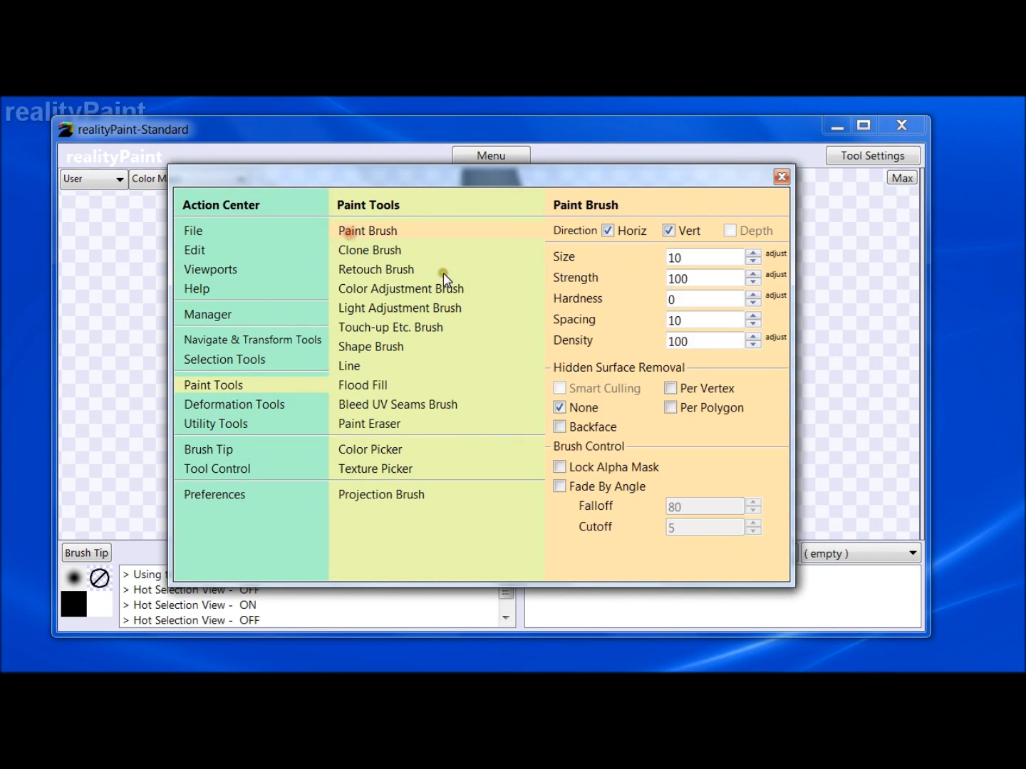
key("space")
Try a black brush stroke along the selected right leg, undoing it and checking the selection in Hot Selection View
mouse_move(481, 432)
left_mouse_down()
mouse_move(484, 373)
mouse_move(460, 247)
mouse_move(480, 451)
mouse_move(472, 307)
left_mouse_up()
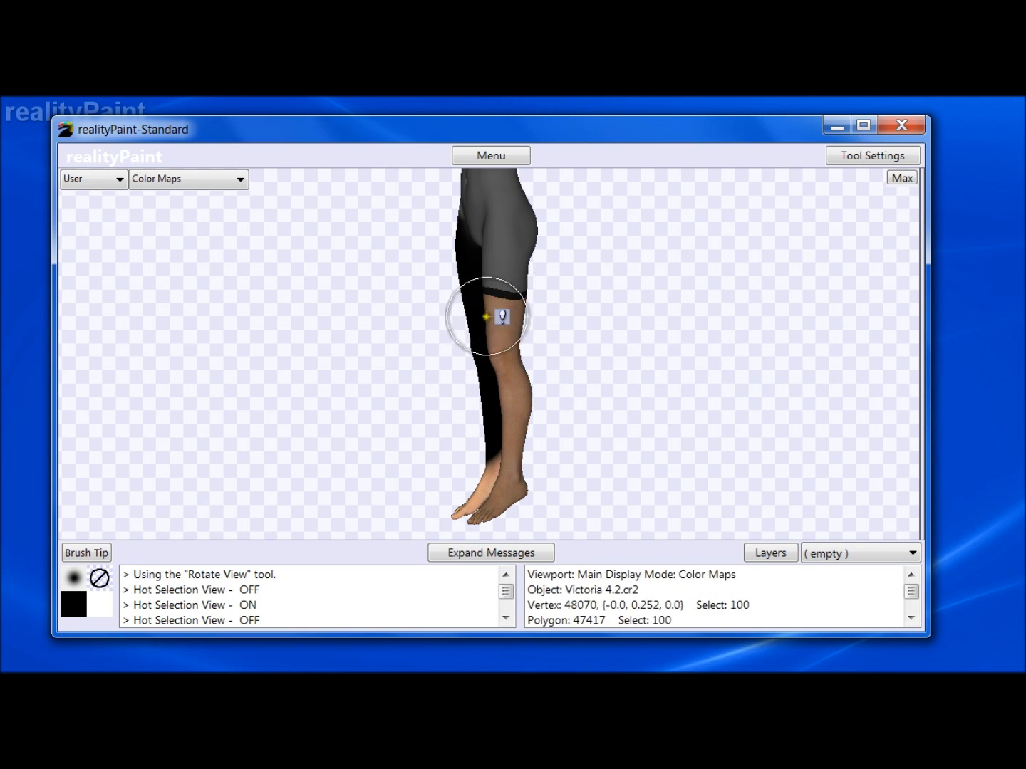
key("ctrl+z")
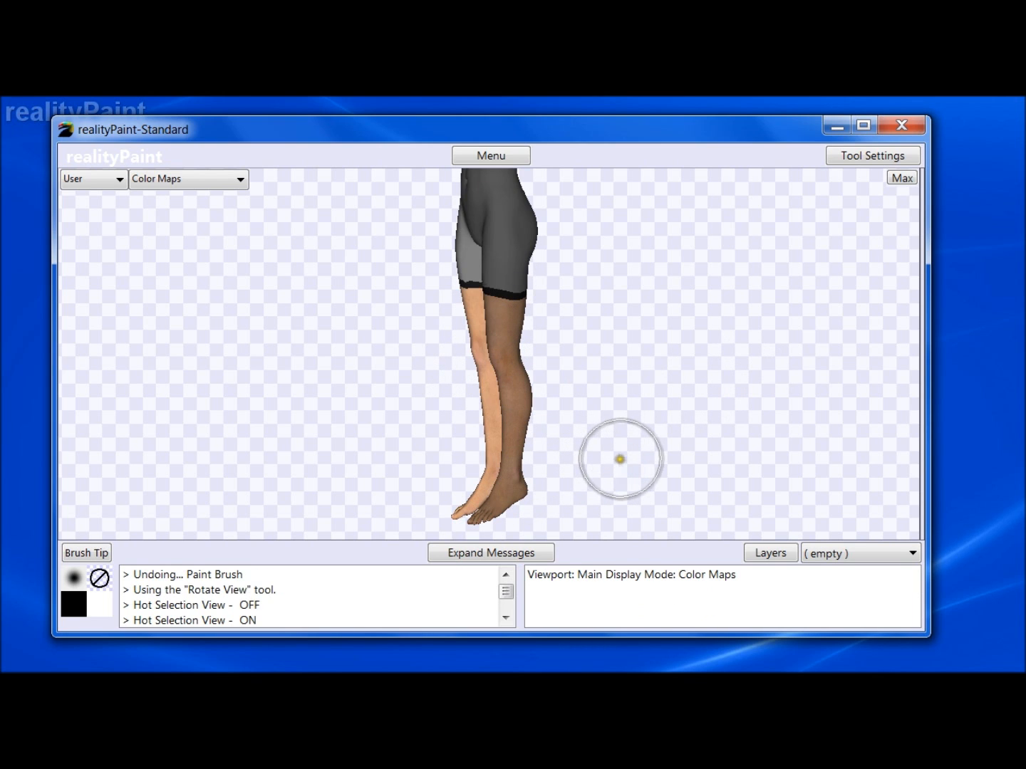
key("shift+space")
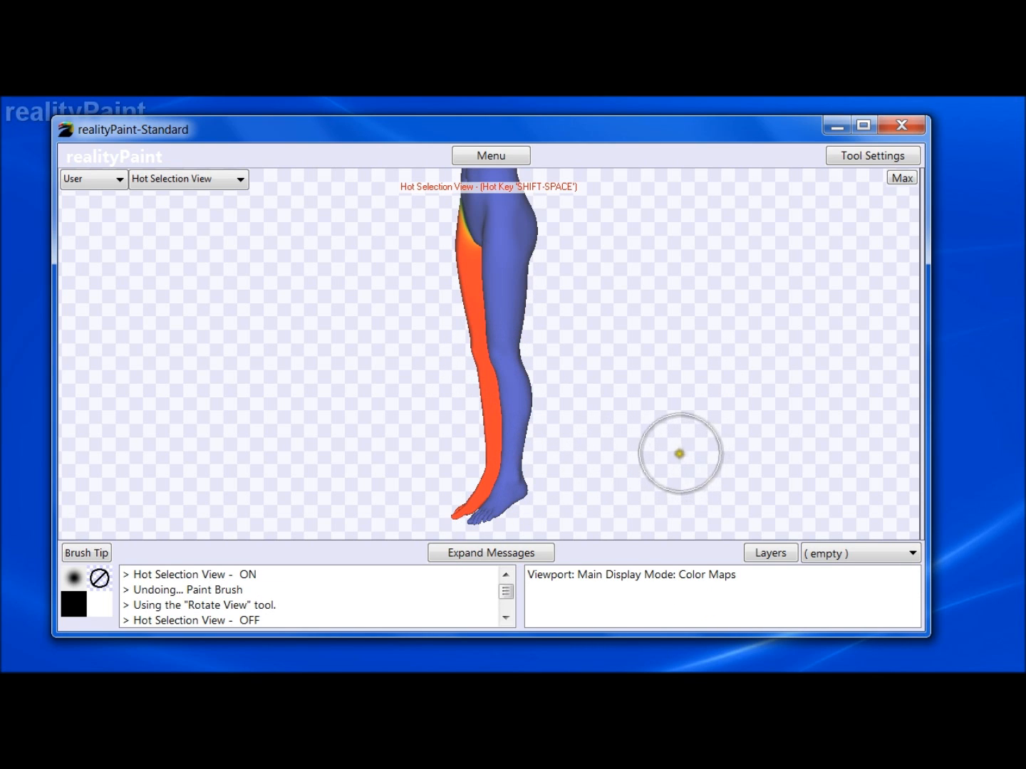
Set the Paint Brush's hidden surface removal to Per Vertex and paint the selected right leg black
key("space")
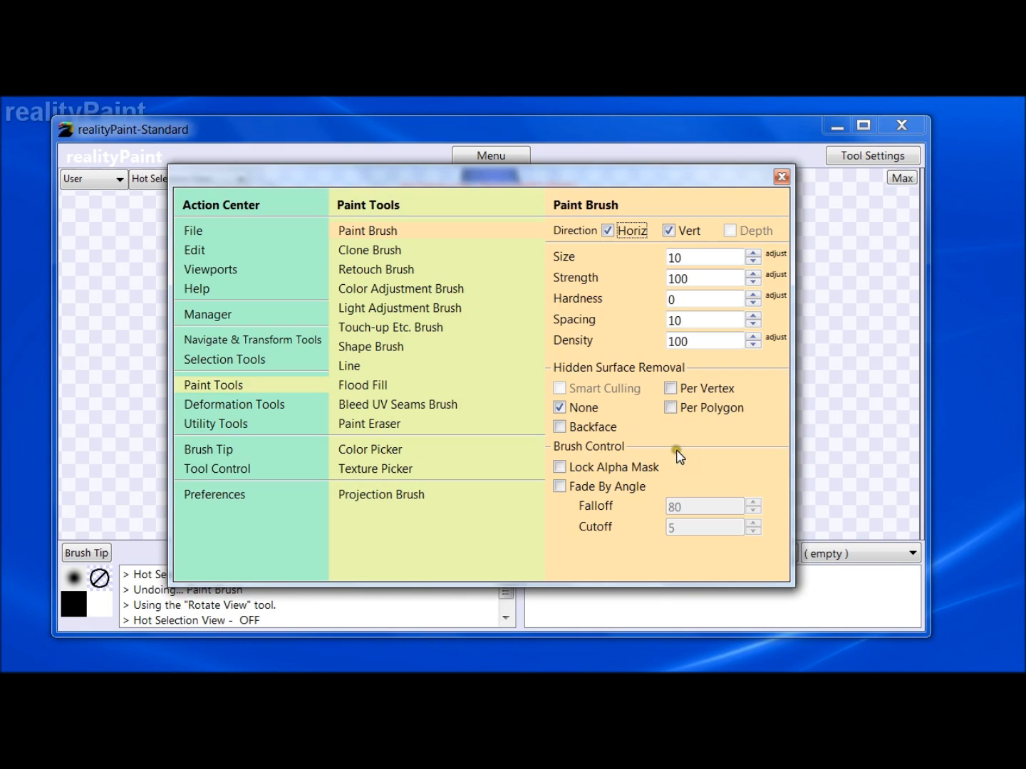
left_click(669, 388)
key("space")
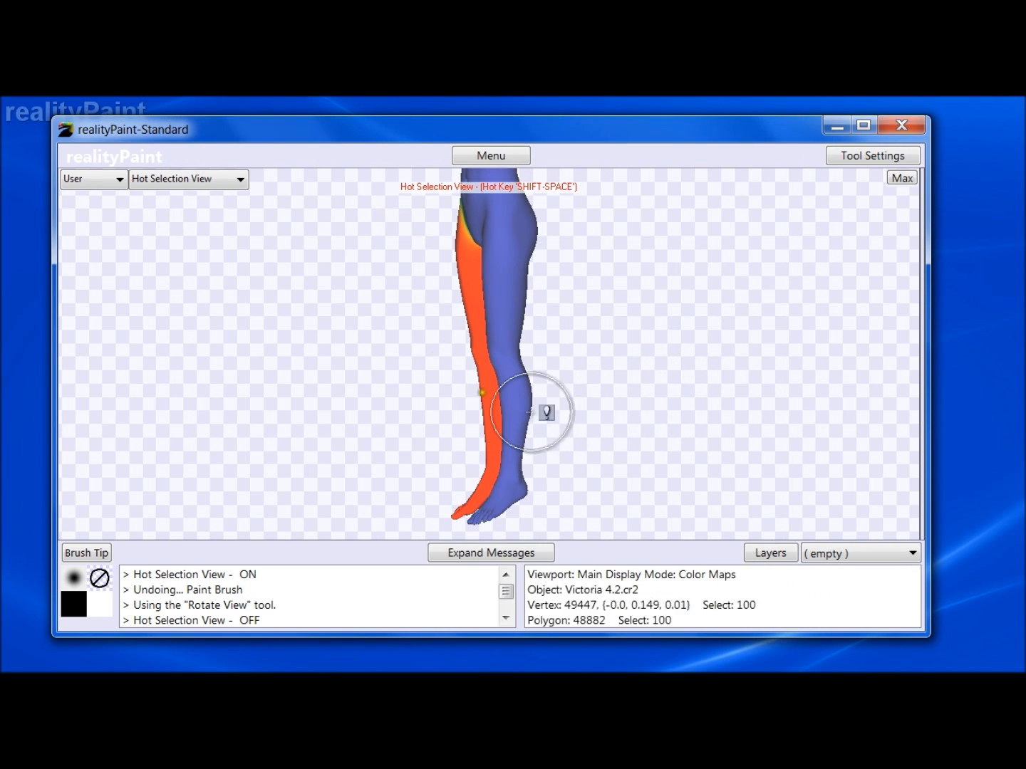
mouse_move(453, 241)
left_mouse_down()
mouse_move(481, 419)
mouse_move(476, 451)
mouse_move(465, 222)
mouse_move(501, 442)
left_mouse_up()
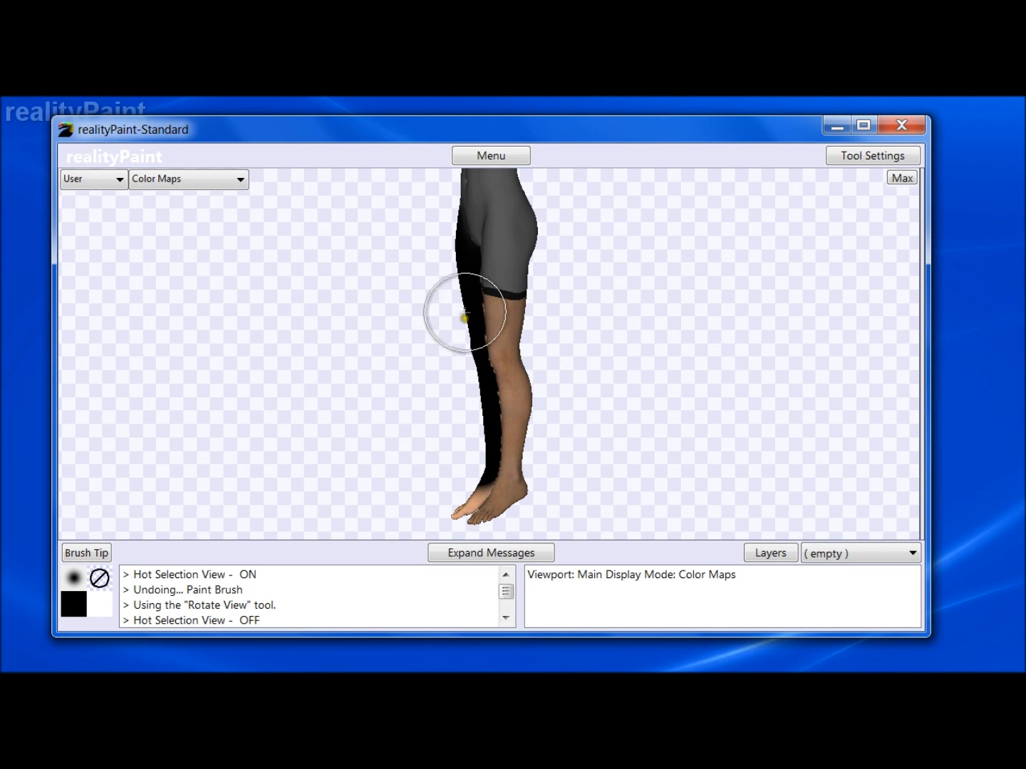
key("r")
left_click_drag(489, 351, 527, 339)
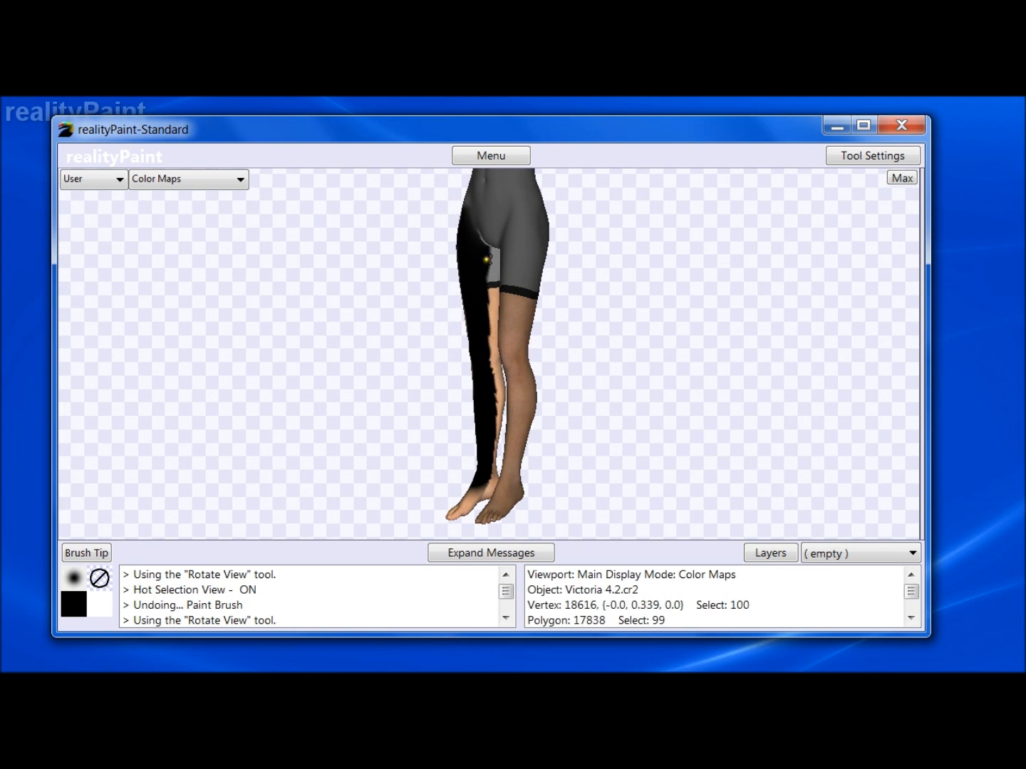
left_click_drag(507, 316, 467, 305)
Review the Paint Brush's hidden surface removal options
right_click(467, 305)
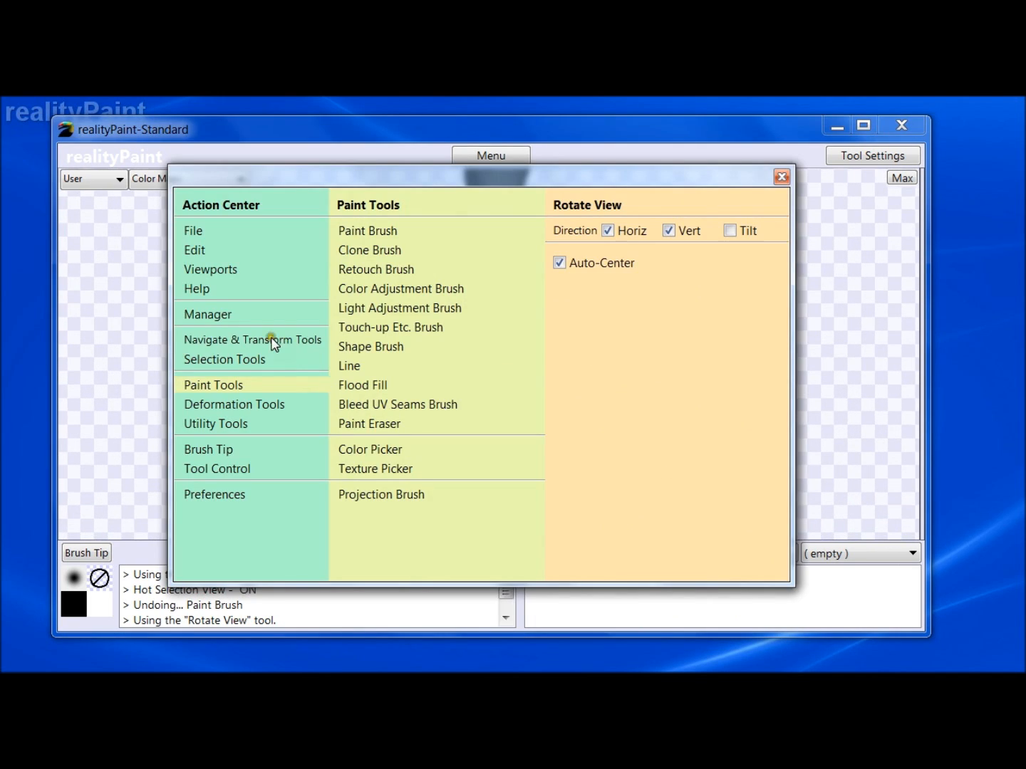
left_click(376, 231)
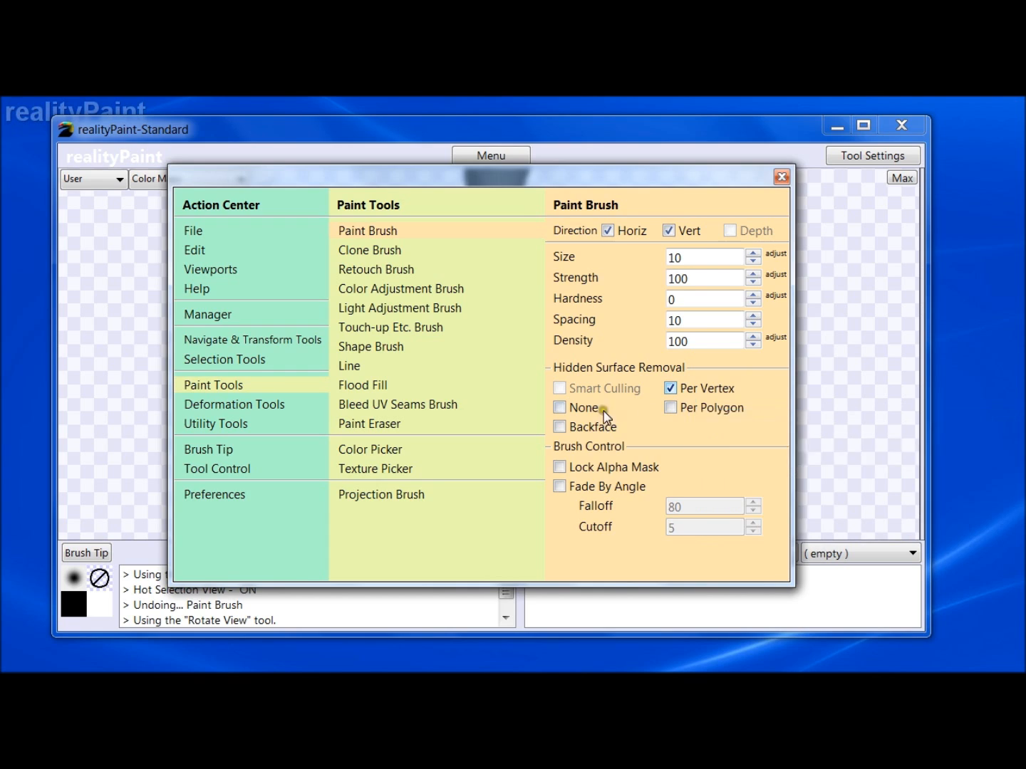
left_click(560, 406)
key("Escape")
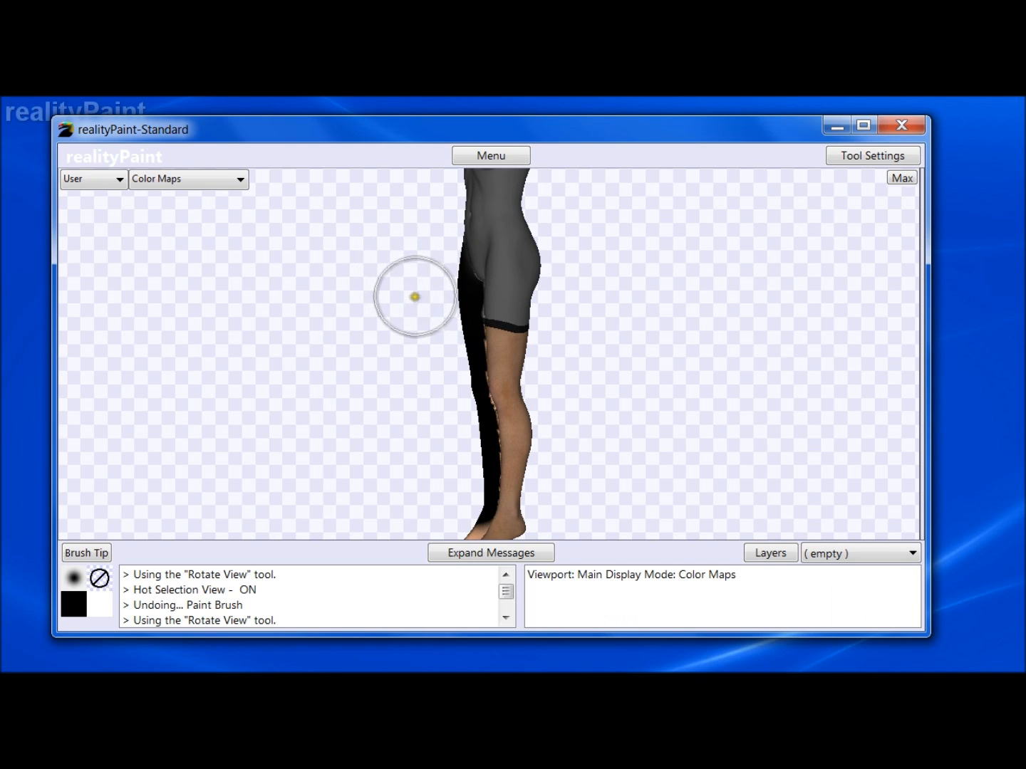
Set the Paint Brush's hidden surface removal to None and try a black stroke along the right leg, undoing it
key("ctrl+z")
right_click(503, 371)
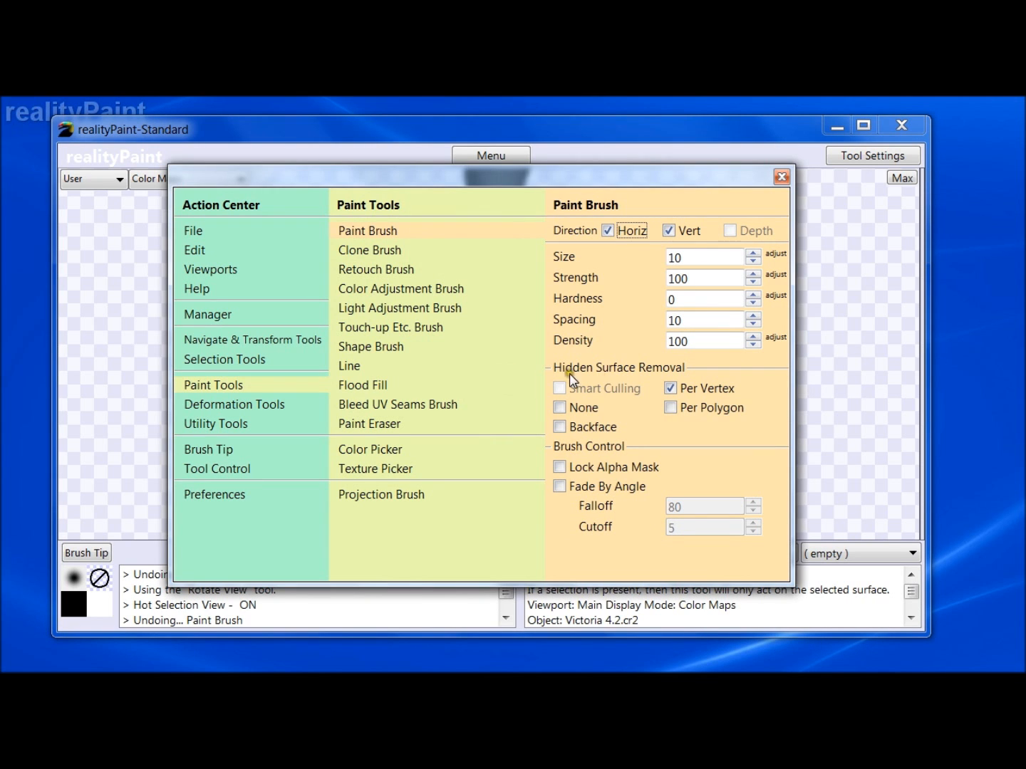
left_click(579, 406)
right_click(564, 436)
mouse_move(450, 295)
left_mouse_down()
mouse_move(508, 471)
mouse_move(471, 511)
mouse_move(465, 240)
mouse_move(439, 568)
left_mouse_up()
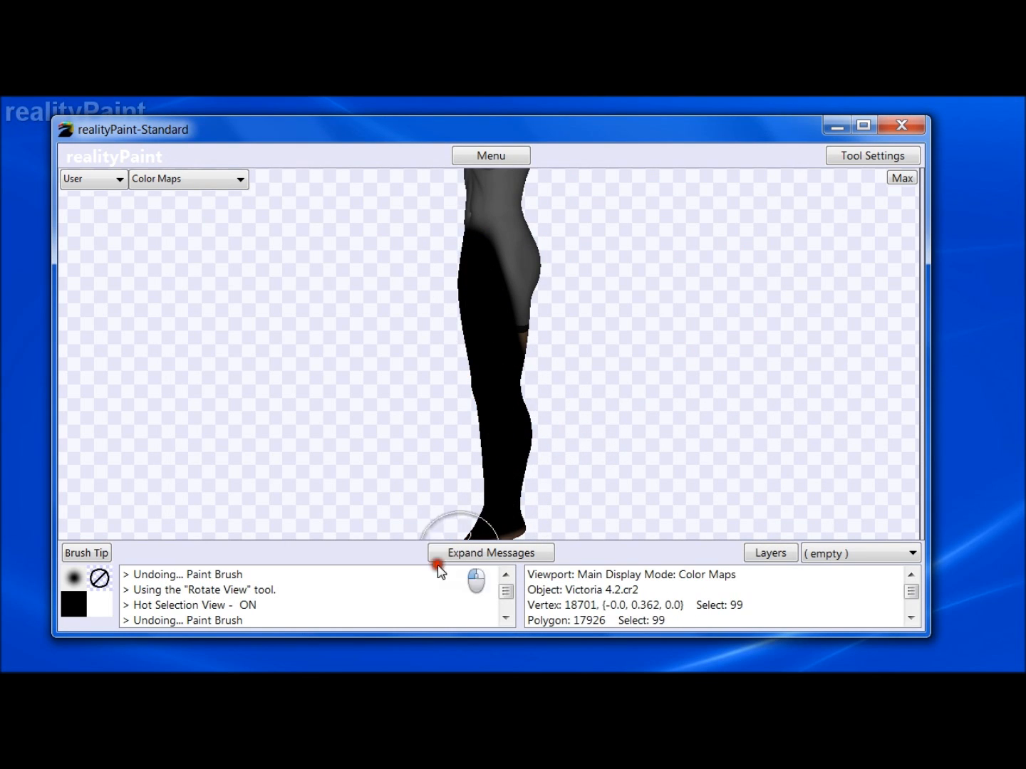
key("ctrl+z")
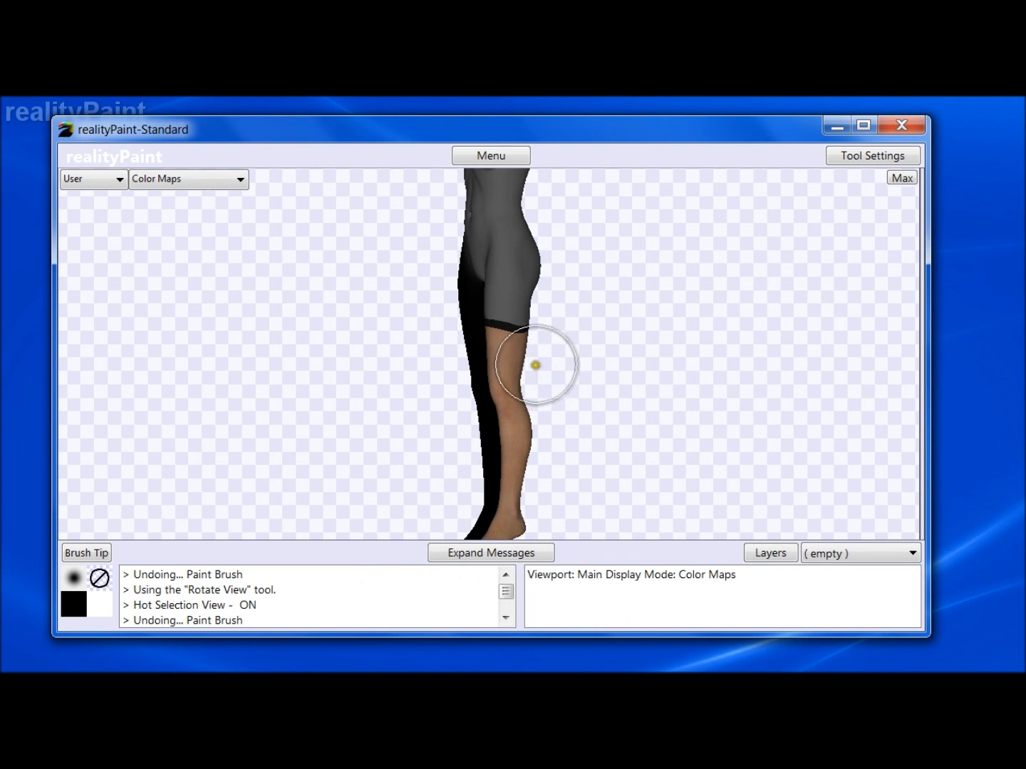
key("ctrl+z")
Paint the selected right leg black from the foot up to the hip with the Paint Brush
key("space")
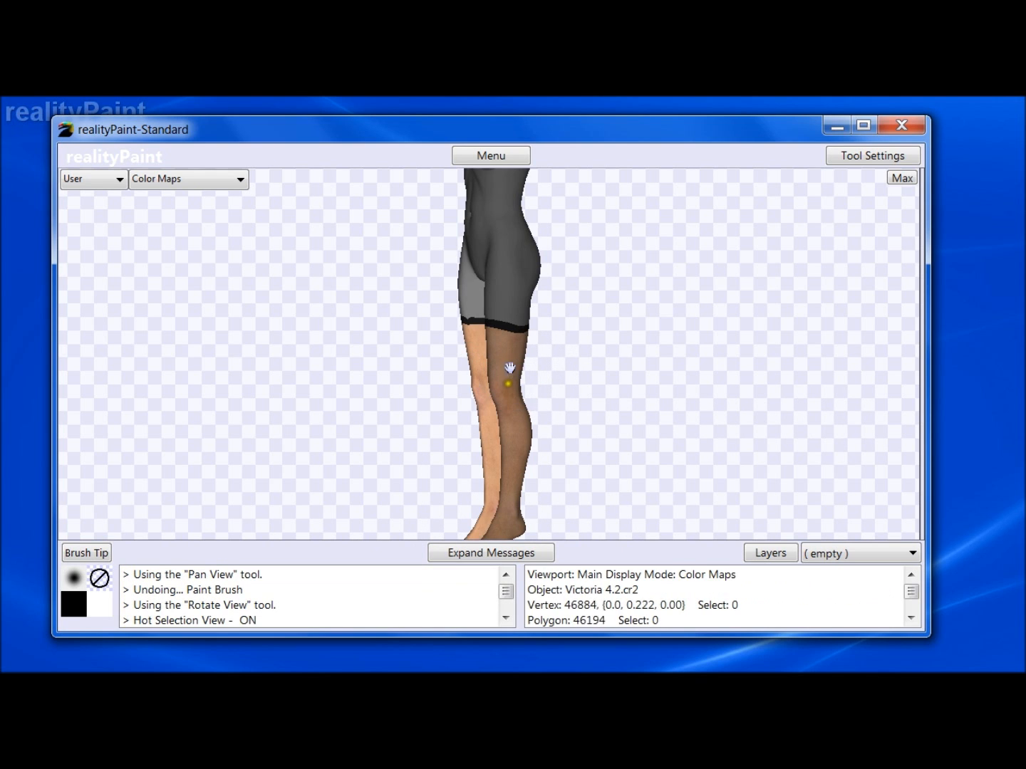
left_click_drag(509, 384, 515, 366)
right_click(516, 366)
left_click(367, 237)
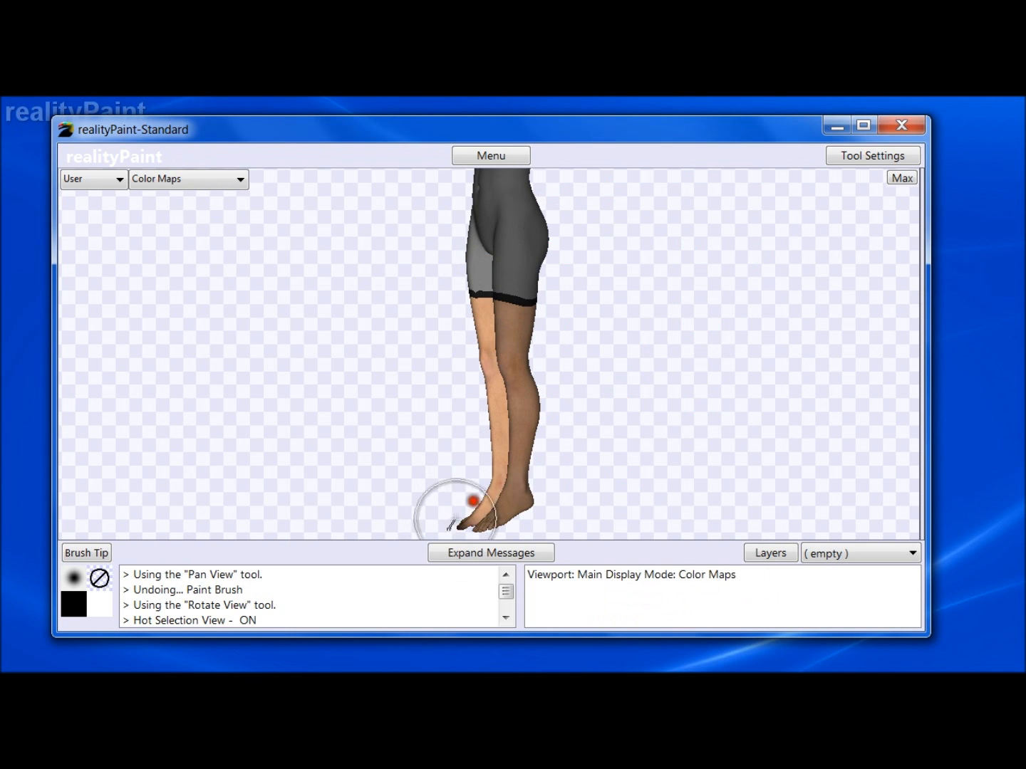
mouse_move(455, 510)
left_mouse_down()
mouse_move(459, 268)
mouse_move(485, 485)
mouse_move(510, 227)
mouse_move(466, 501)
mouse_move(507, 257)
mouse_move(491, 531)
mouse_move(573, 299)
mouse_move(585, 304)
left_mouse_up()
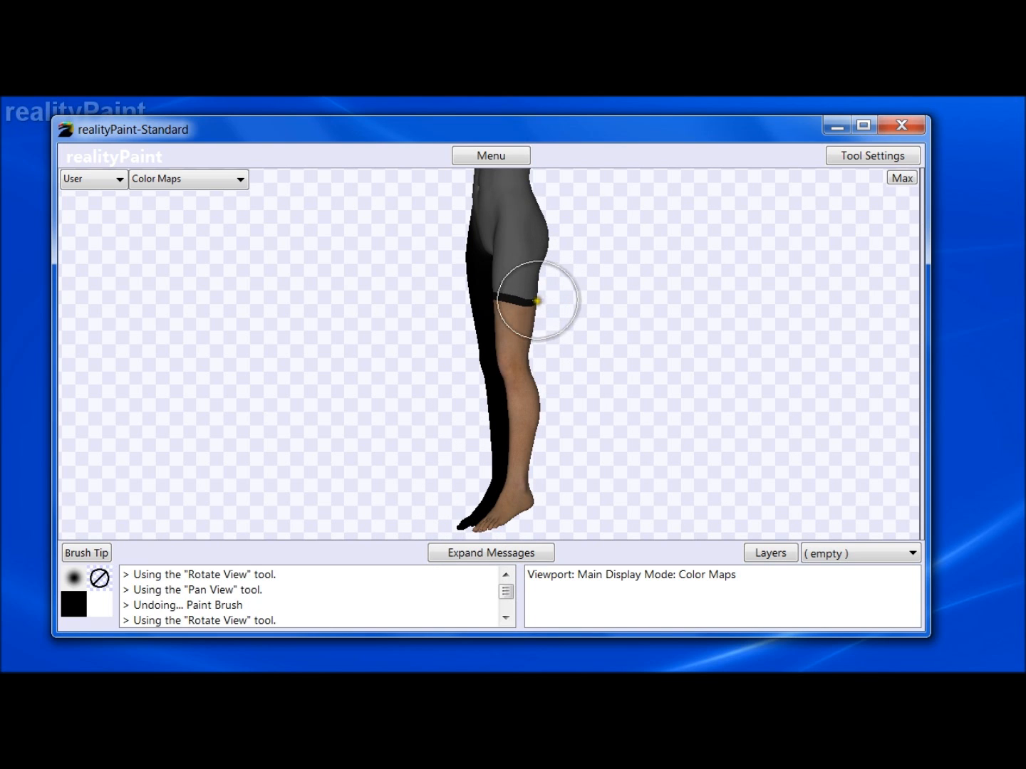
Examine the painted right leg from several angles, especially the blend between thigh and hip
mouse_move(510, 311)
middle_mouse_down()
mouse_move(549, 321)
mouse_move(792, 313)
mouse_move(680, 342)
mouse_move(548, 352)
mouse_move(537, 290)
mouse_move(581, 267)
mouse_move(651, 360)
mouse_move(584, 389)
mouse_move(522, 385)
mouse_move(515, 292)
mouse_move(461, 293)
mouse_move(538, 363)
mouse_move(617, 349)
middle_mouse_up()
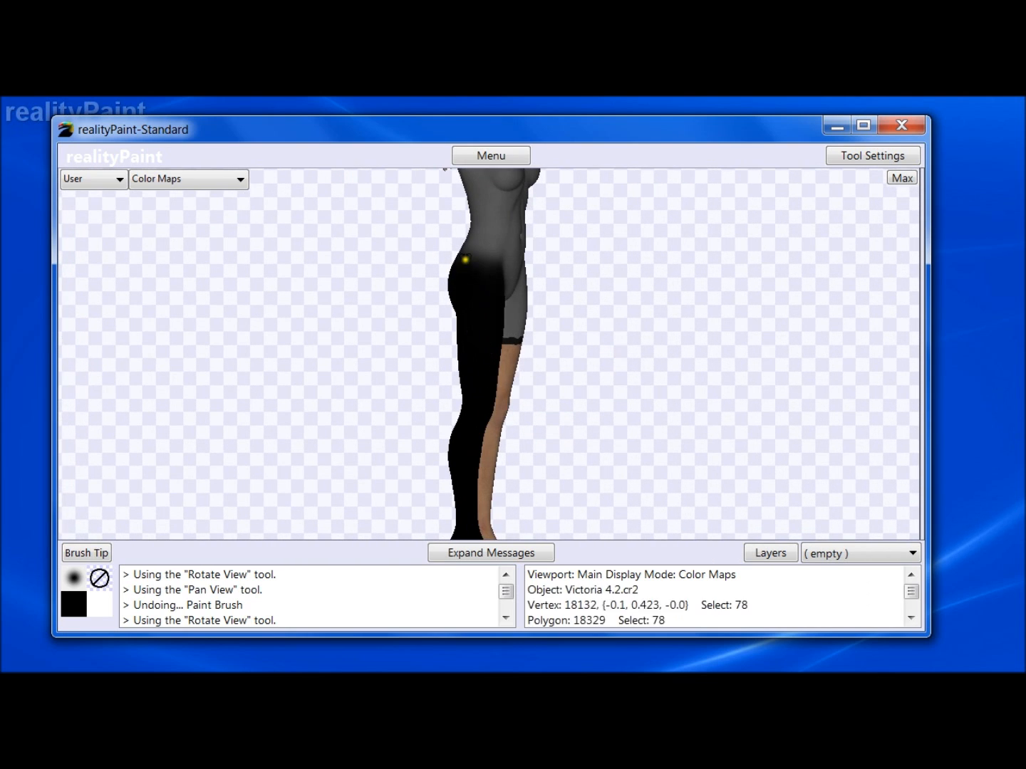
key("z")
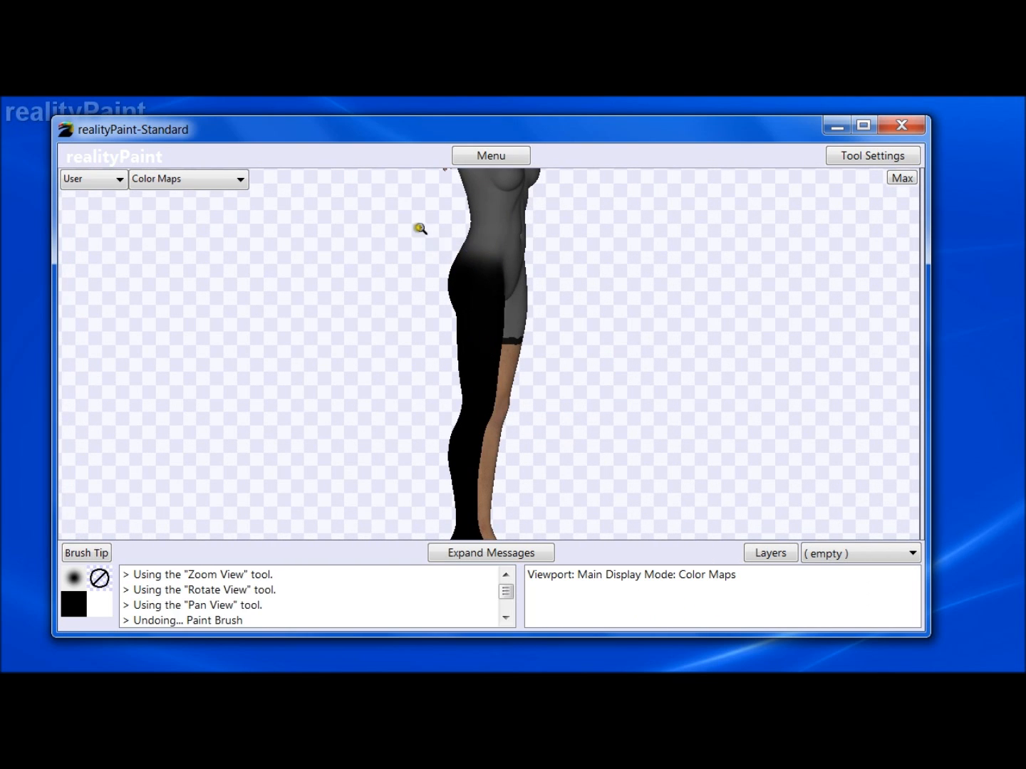
left_click_drag(484, 266, 485, 266)
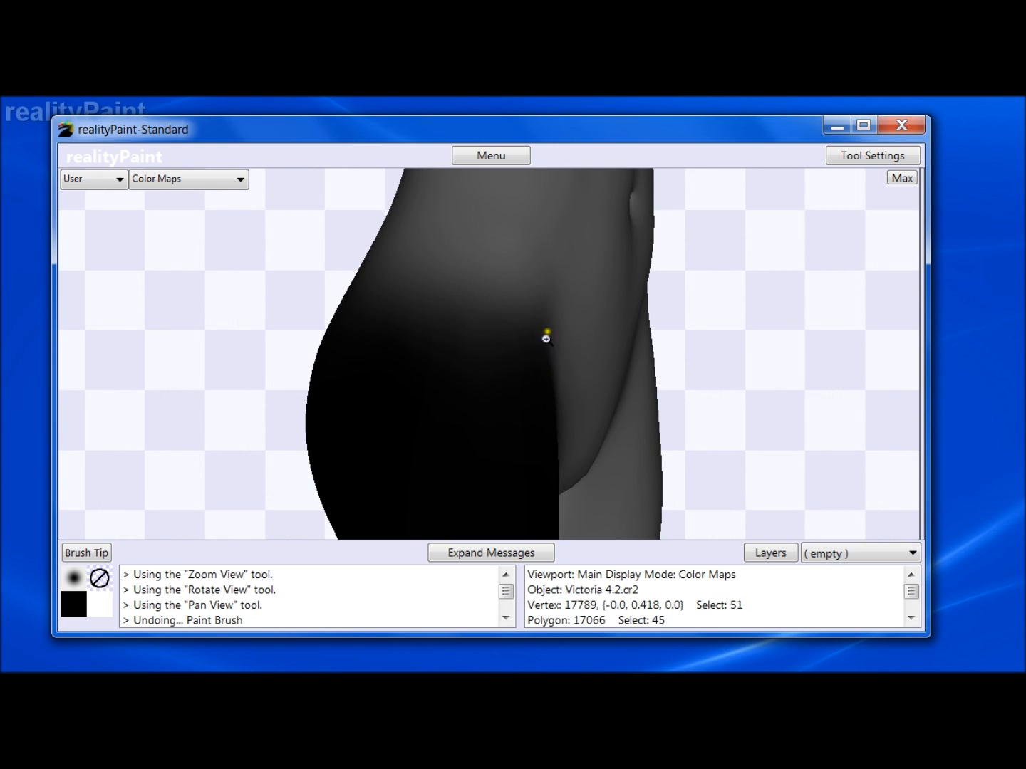
key("r")
left_click_drag(534, 359, 456, 348)
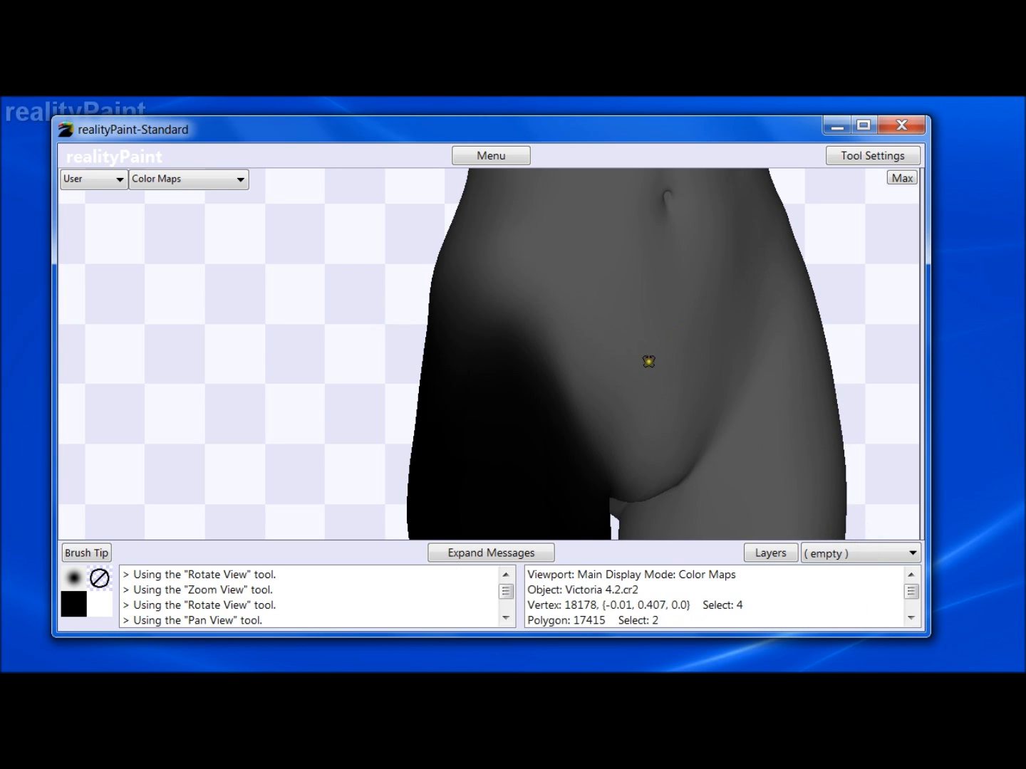
key("z")
left_click(623, 363)
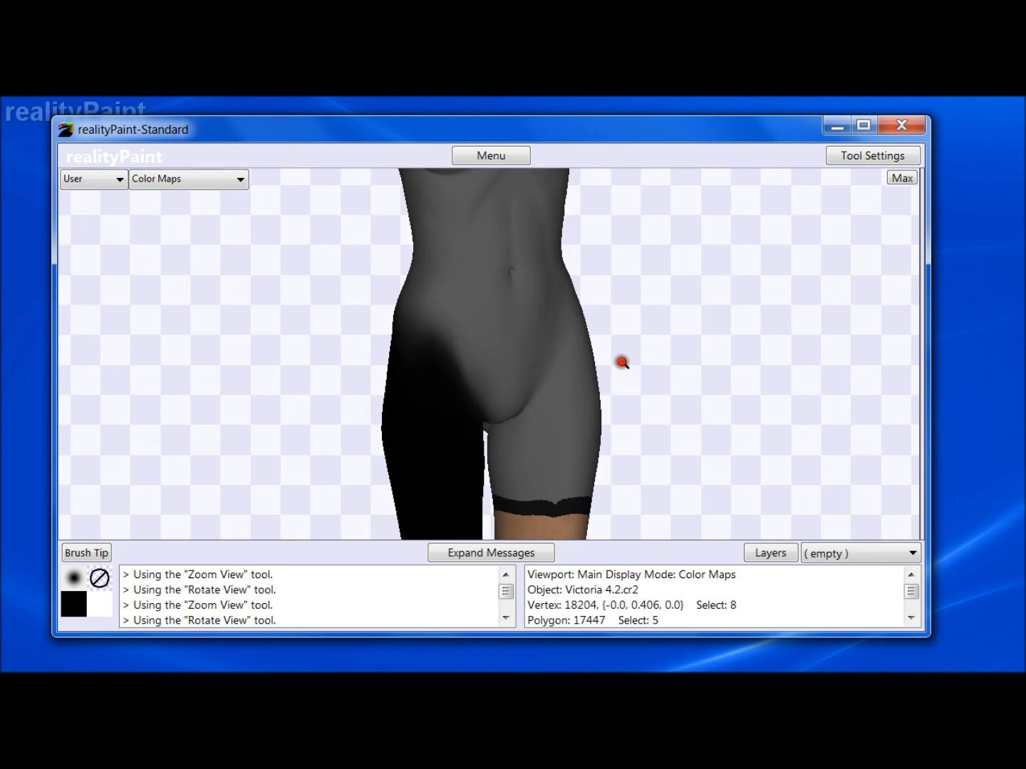
left_click(522, 360)
left_click(522, 361)
scroll(519, 362, "up", 1)
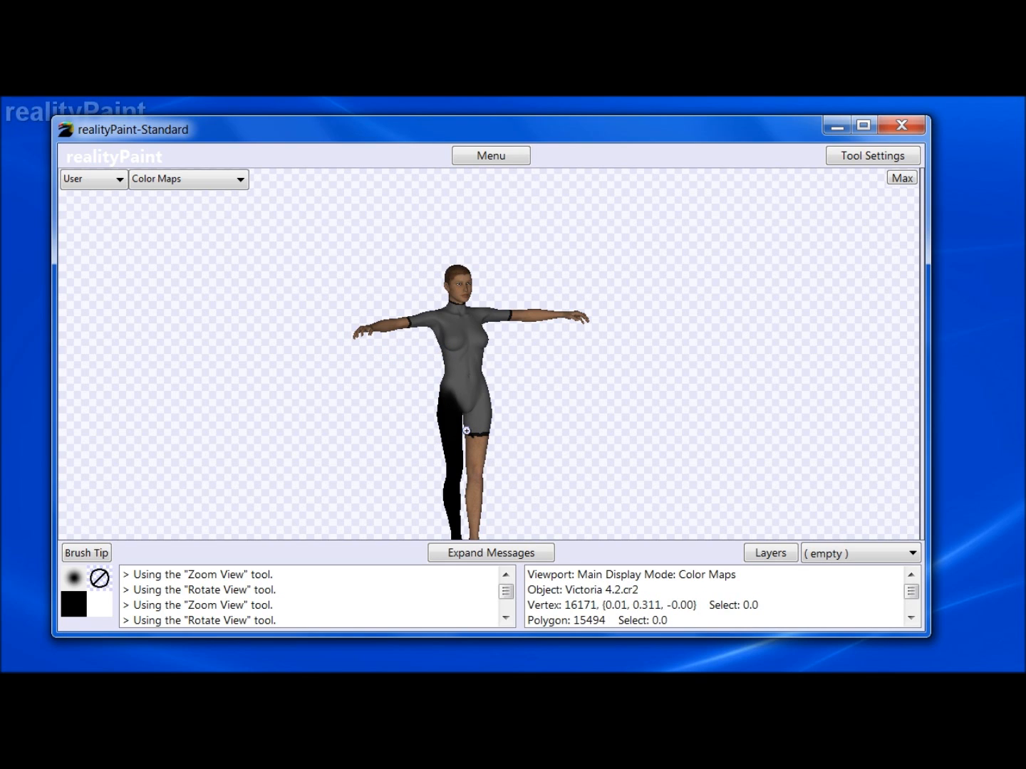
Undo the black leg stroke and clear the current selection, showing the whole figure in the Front view
key("ctrl+z")
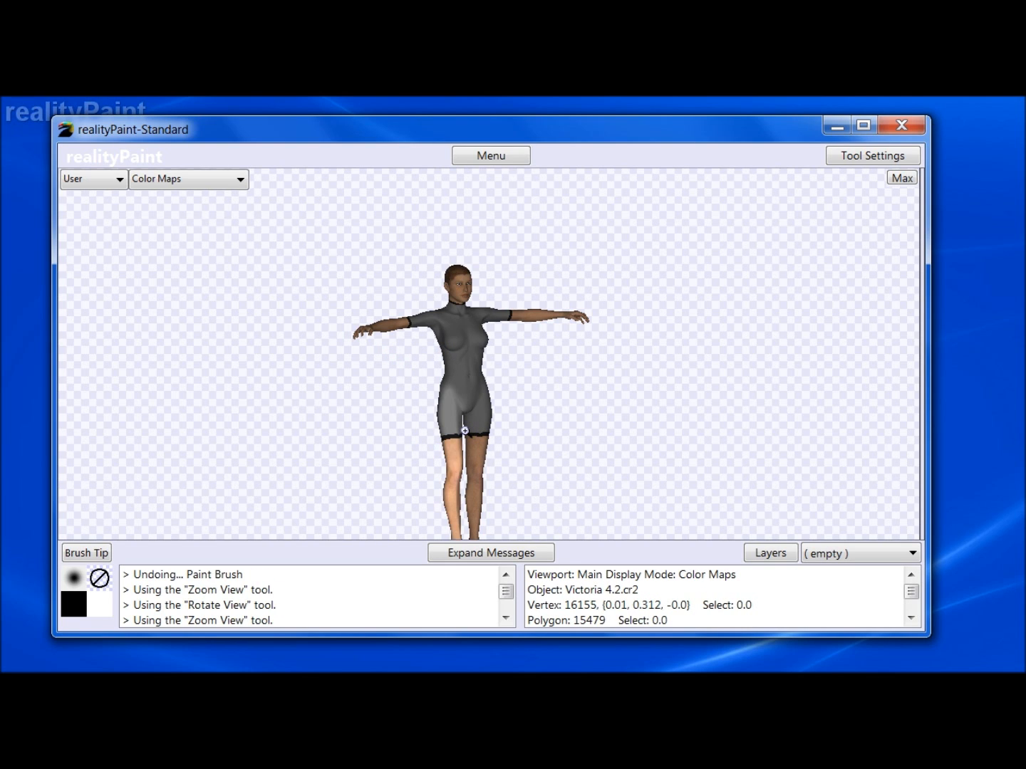
key("ctrl+d")
key("f")
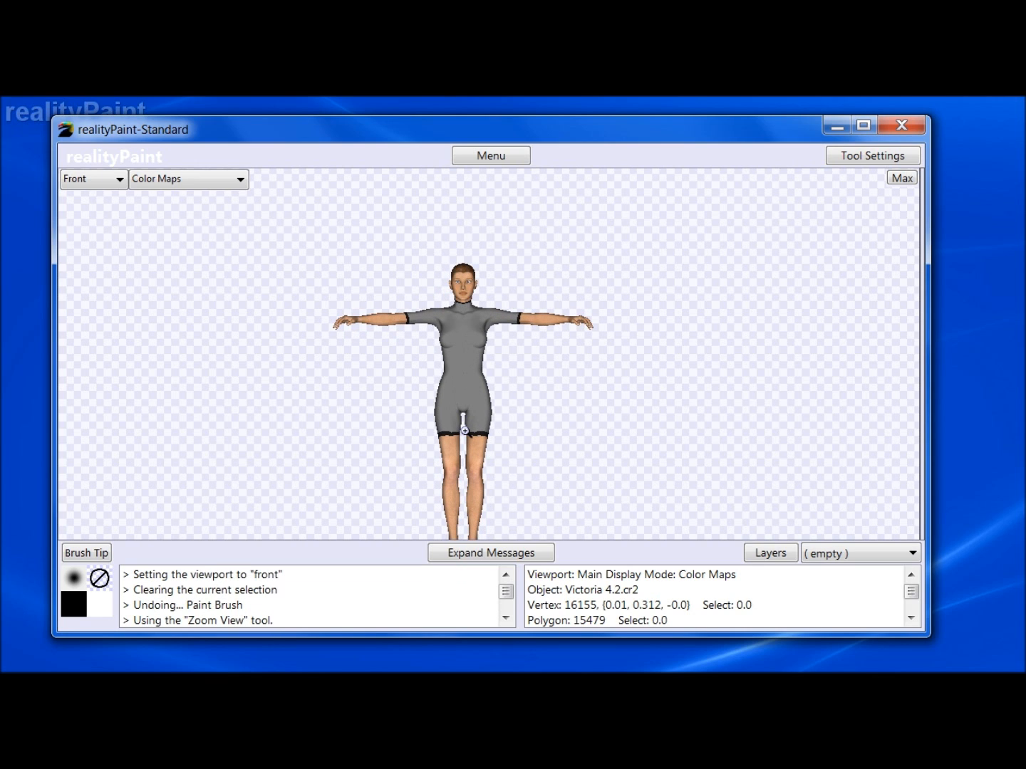
key("p")
left_click_drag(452, 389, 444, 357)
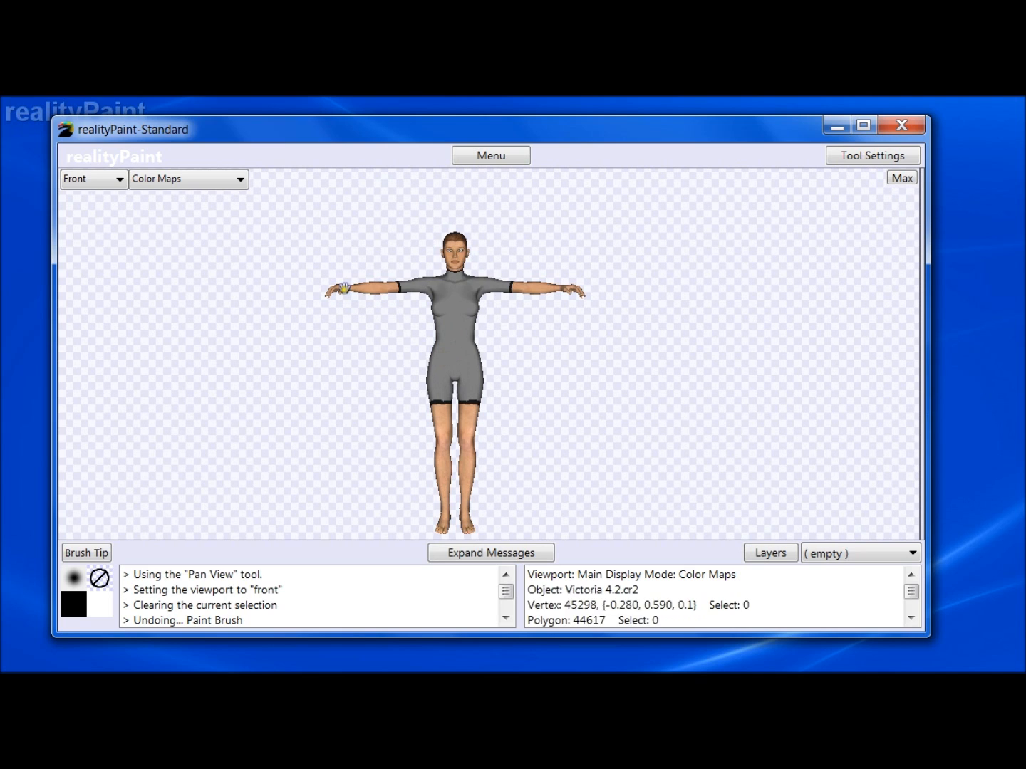
key("space")
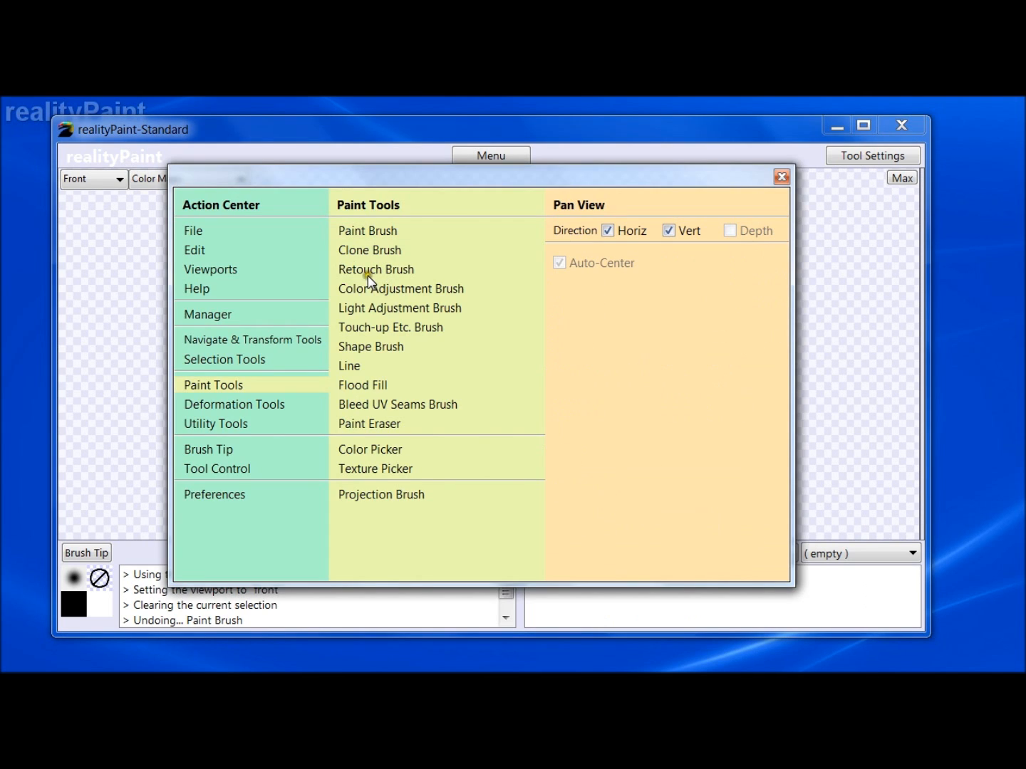
left_click(203, 254)
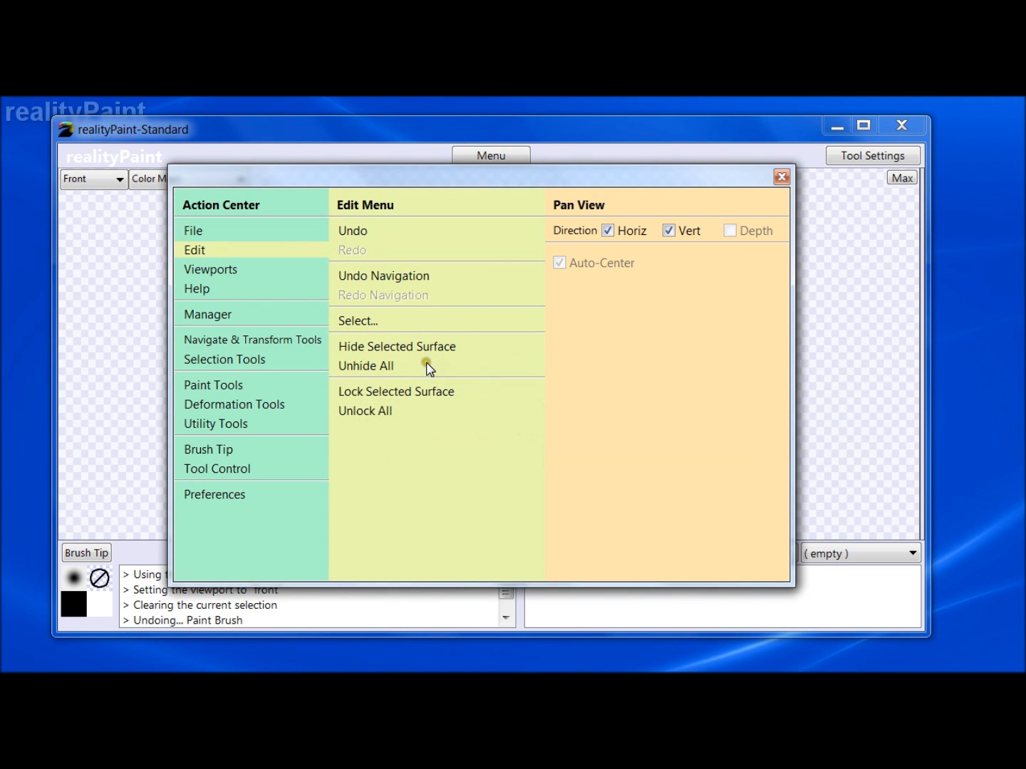
left_click(406, 327)
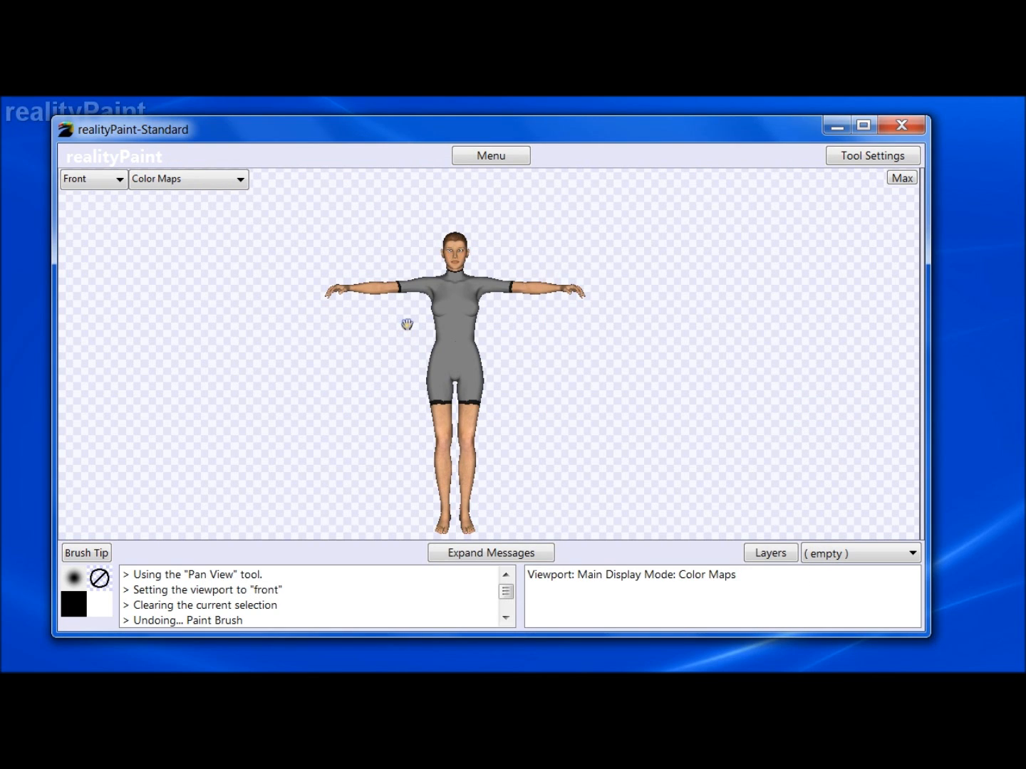
Select the whole right leg with the Picker set to Group, picking the foot, toe, shin and thigh groups
right_click(368, 359)
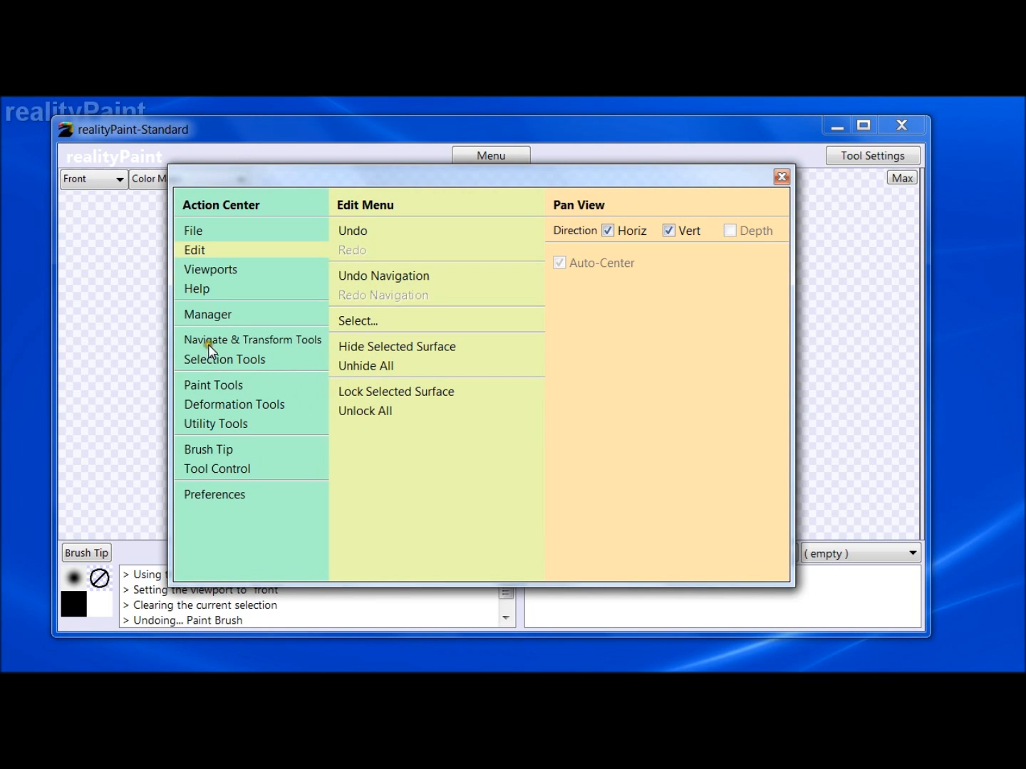
left_click(213, 360)
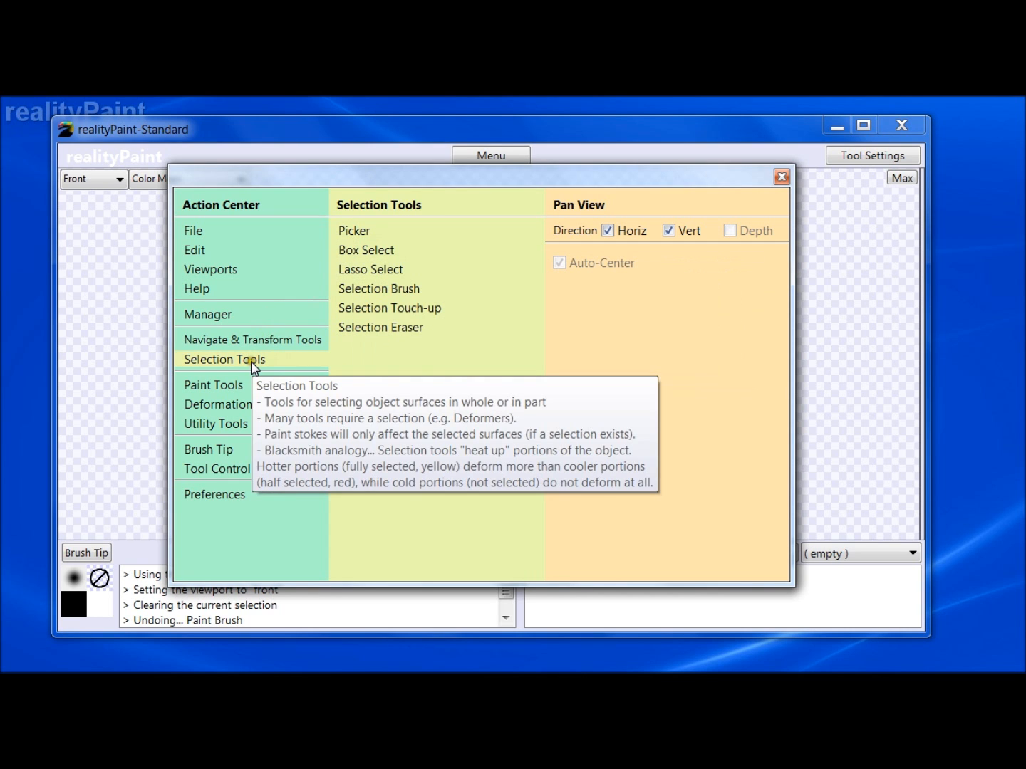
left_click(362, 231)
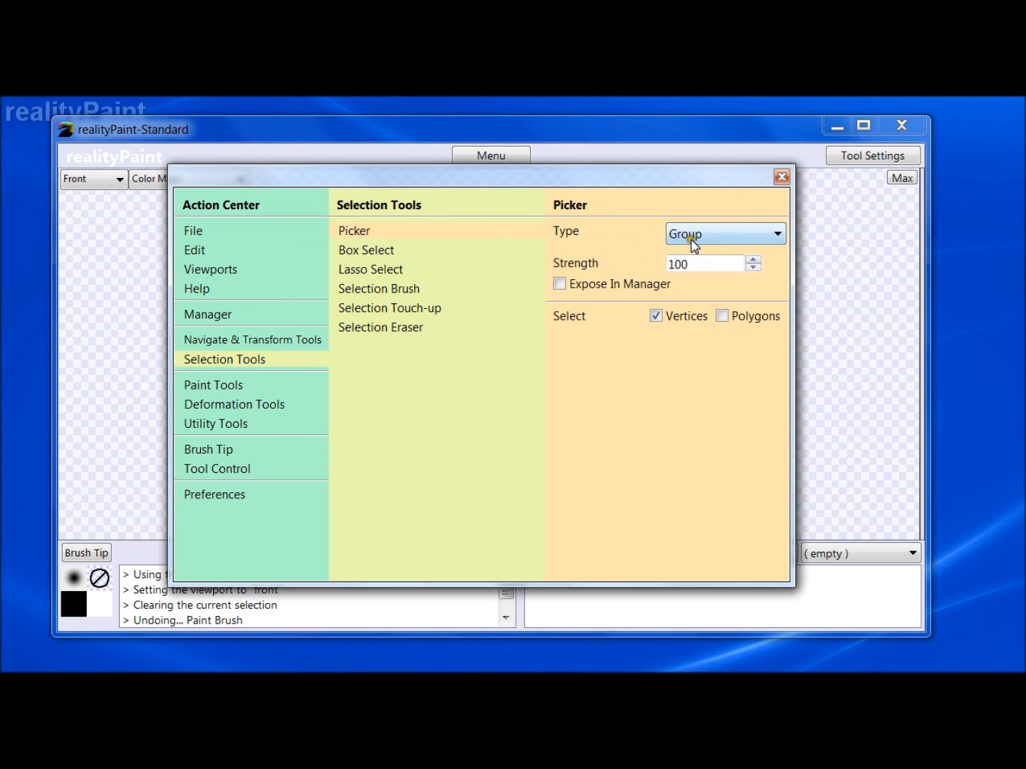
key("Escape")
left_click(441, 524)
left_click(443, 531)
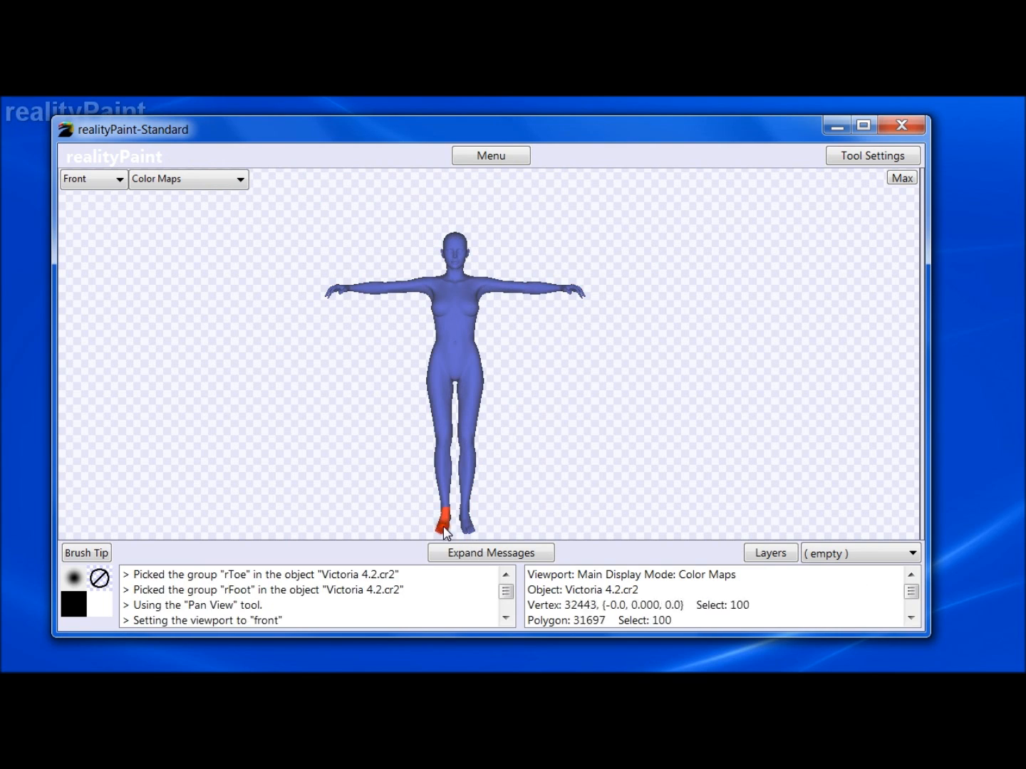
left_click(441, 427)
left_click(438, 406)
key("Escape")
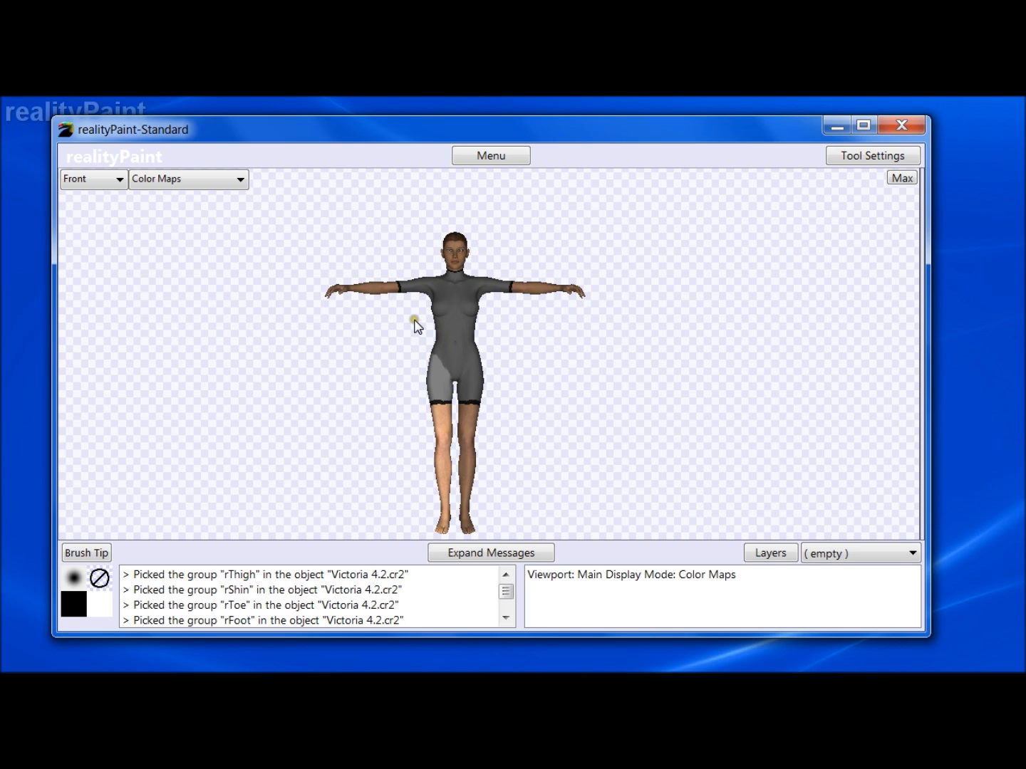
Invert the selection so that everything except the right leg is selected
right_click(456, 354)
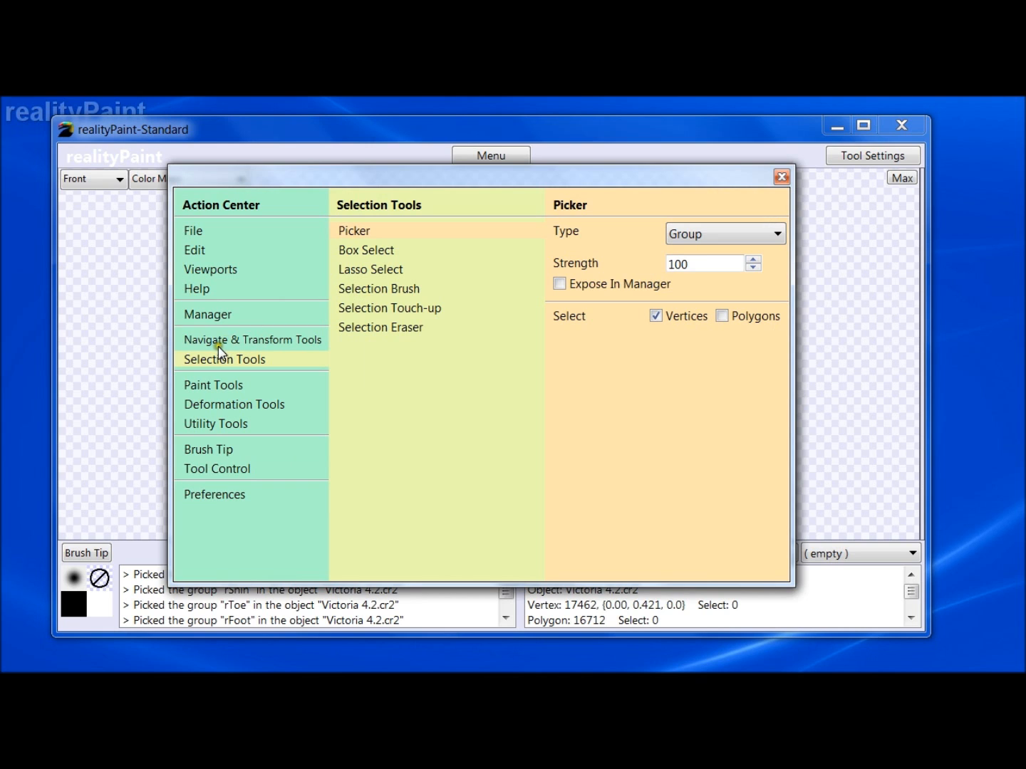
left_click(205, 250)
left_click(358, 322)
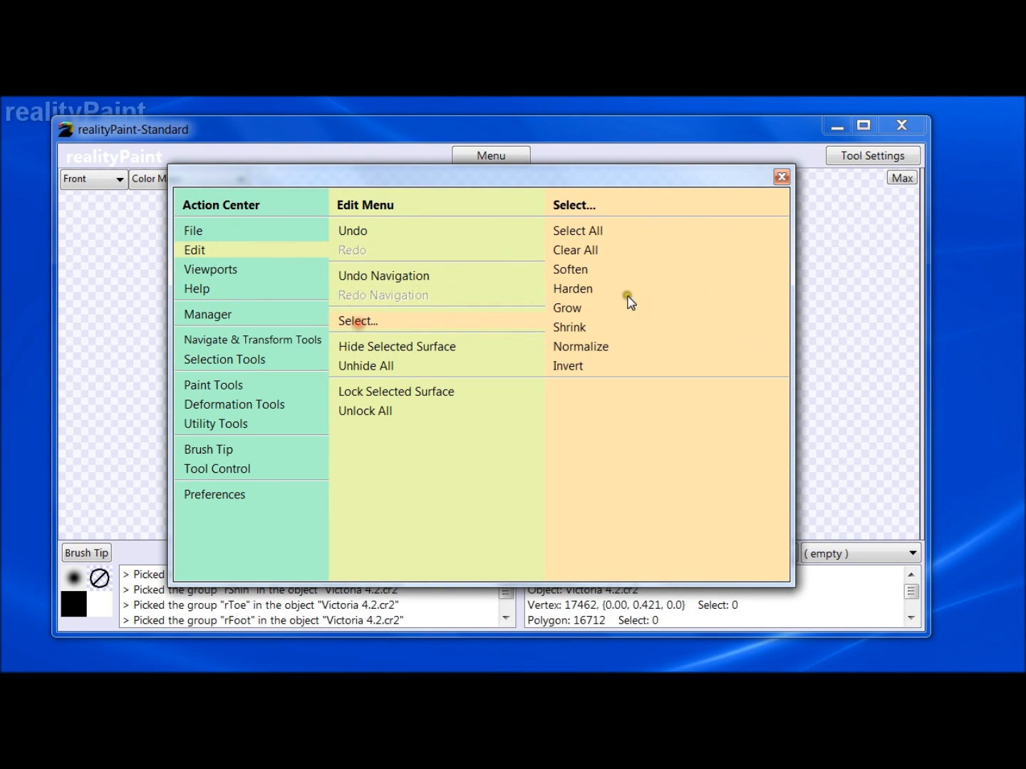
left_click(576, 367)
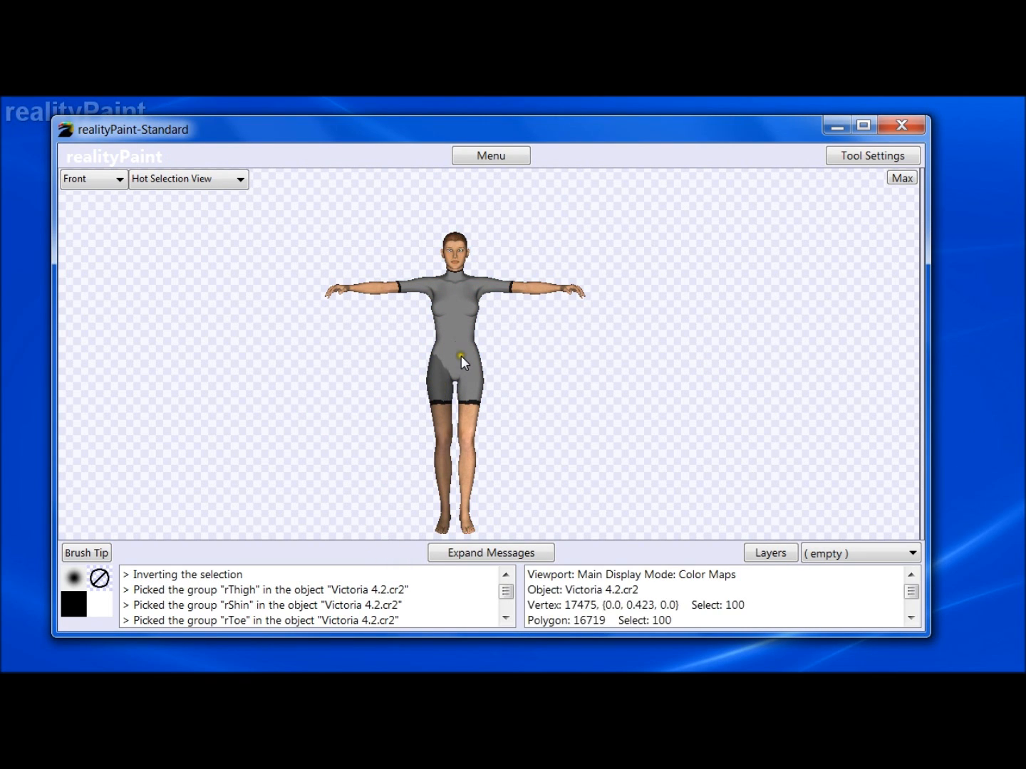
key("space")
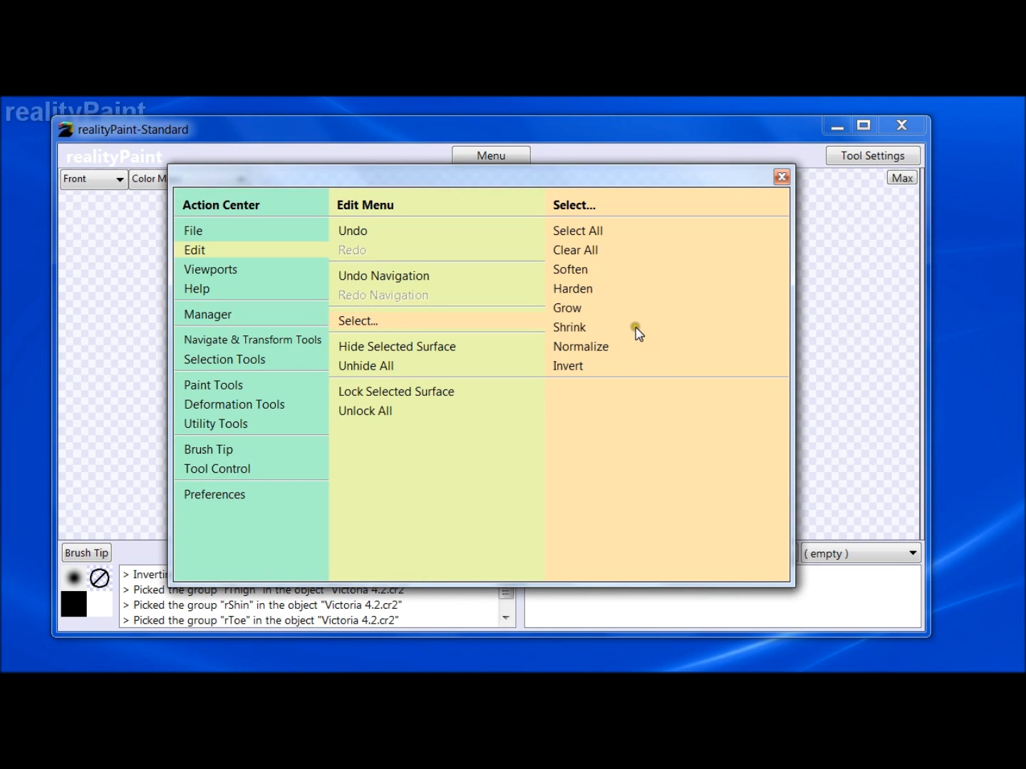
right_click(574, 367)
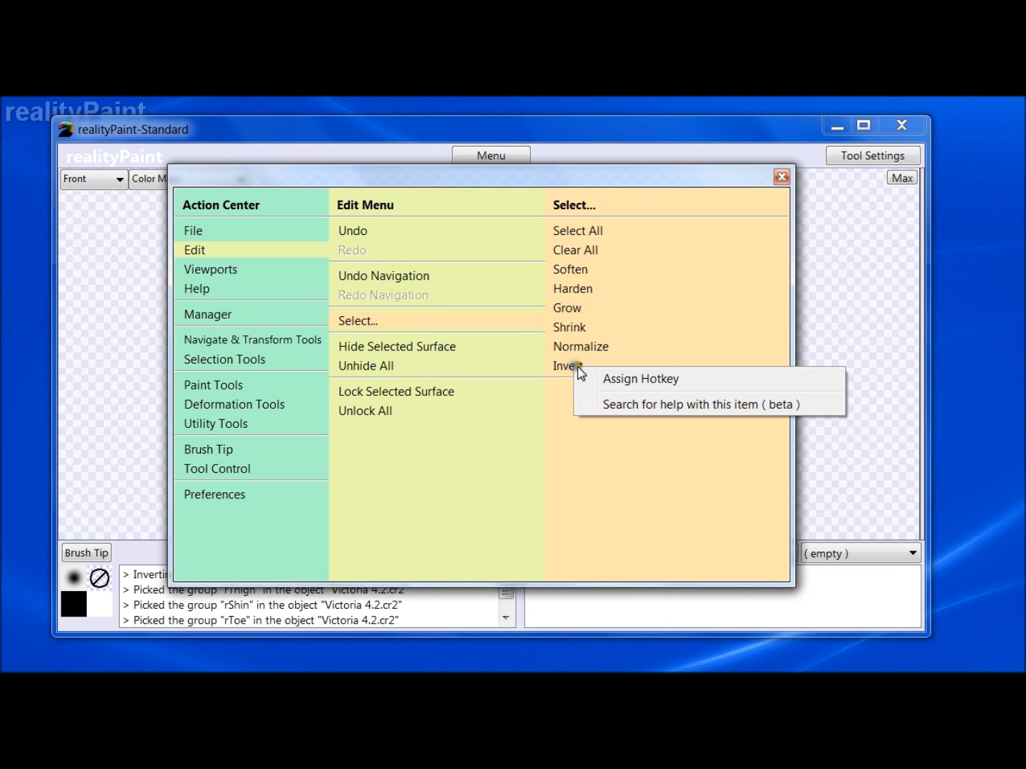
left_click(650, 187)
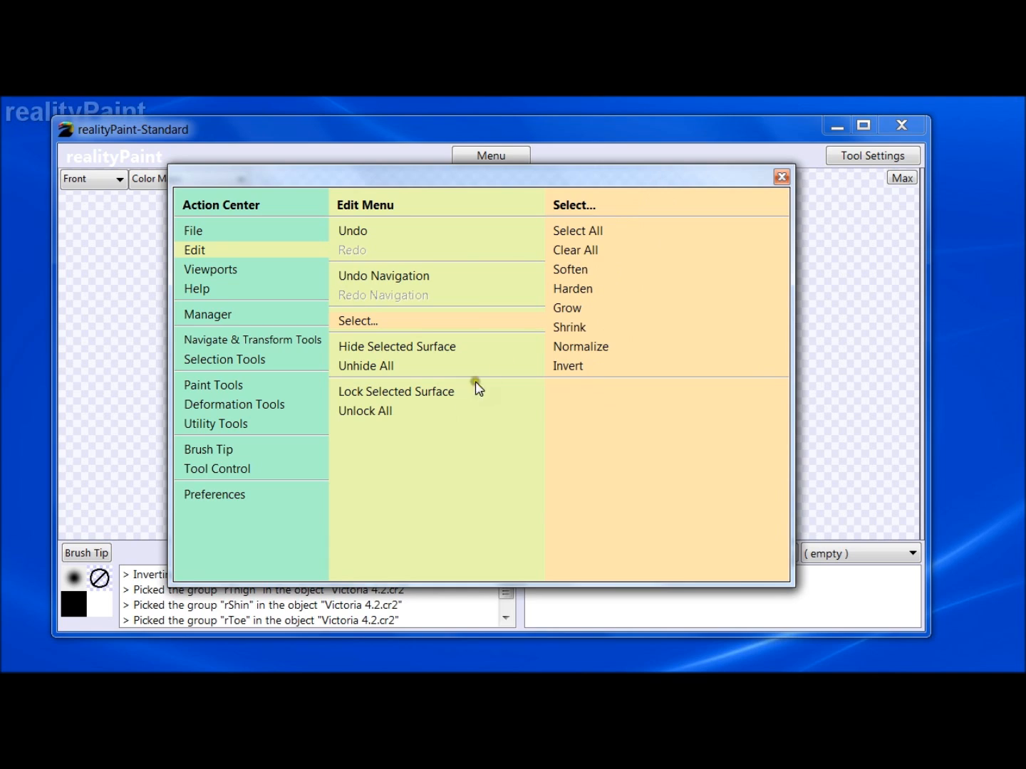
key("space")
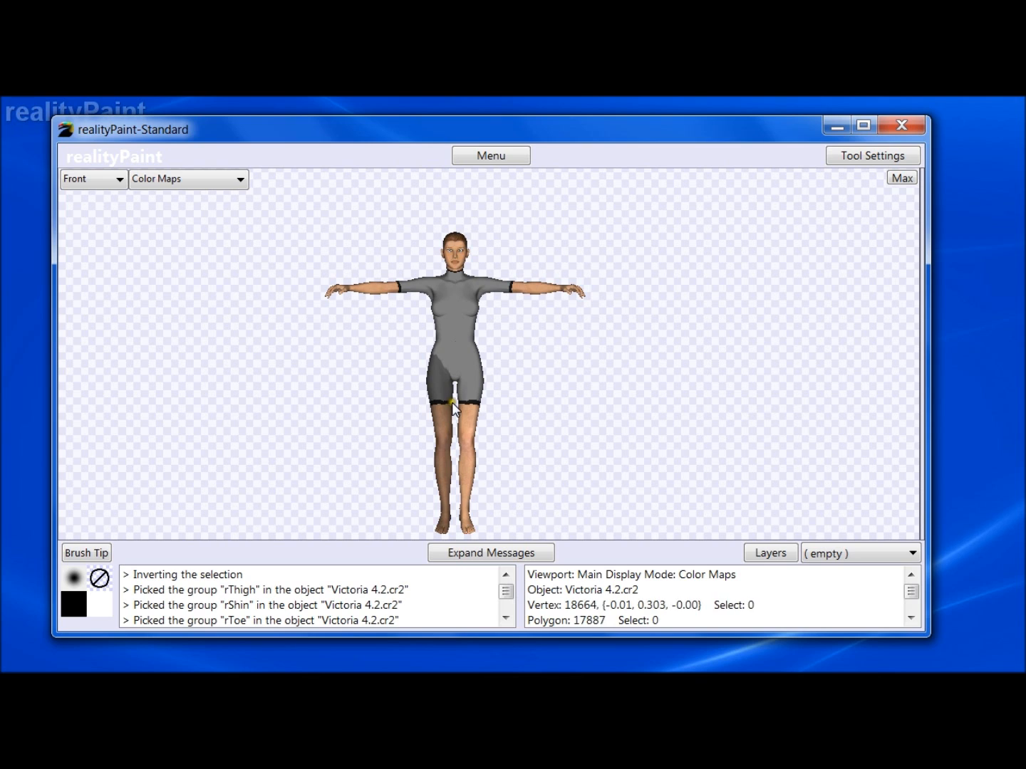
Hide the selected surface so that only the right leg is displayed, and frame the leg in the Front view
key("space")
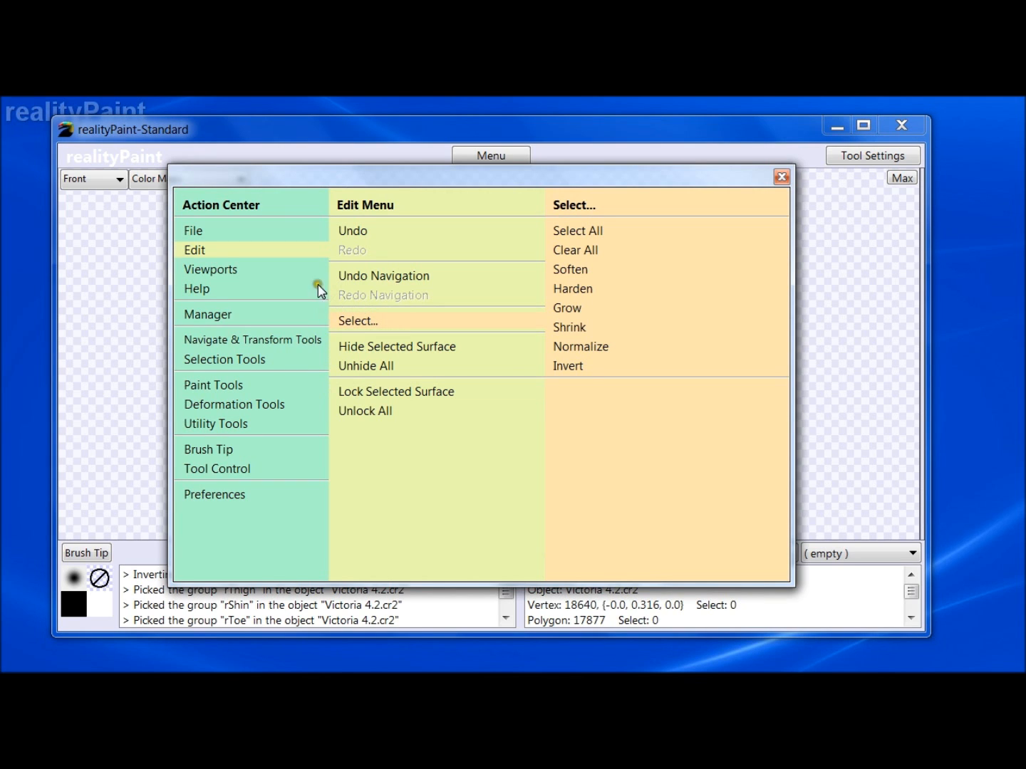
left_click(364, 348)
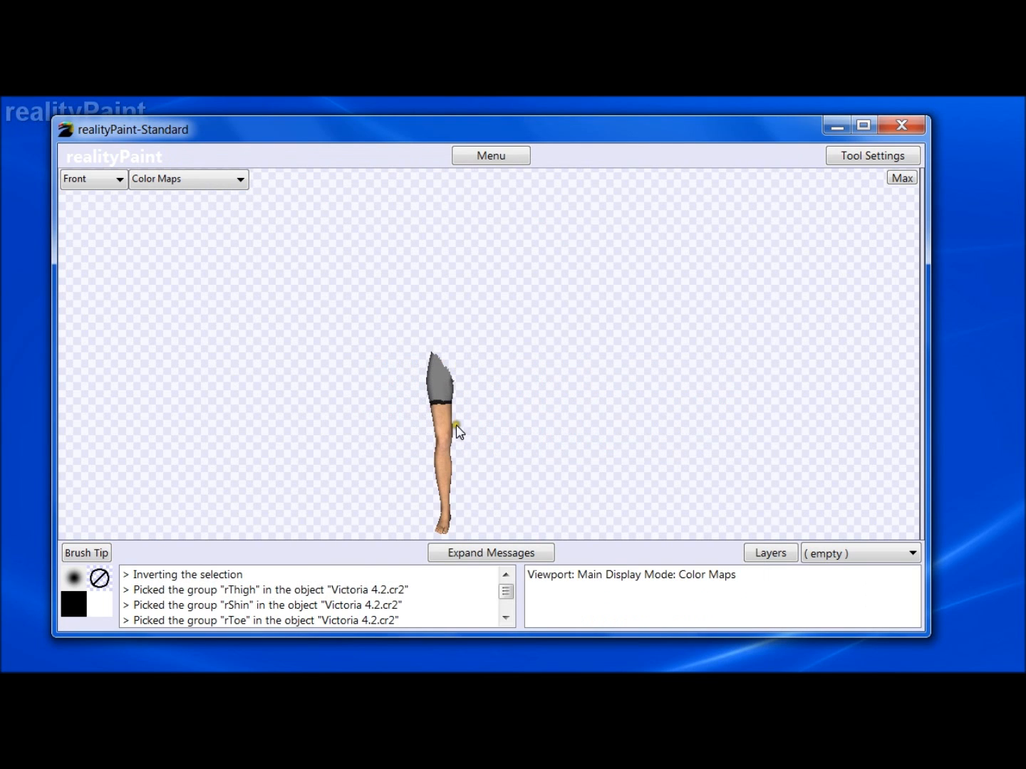
key("z")
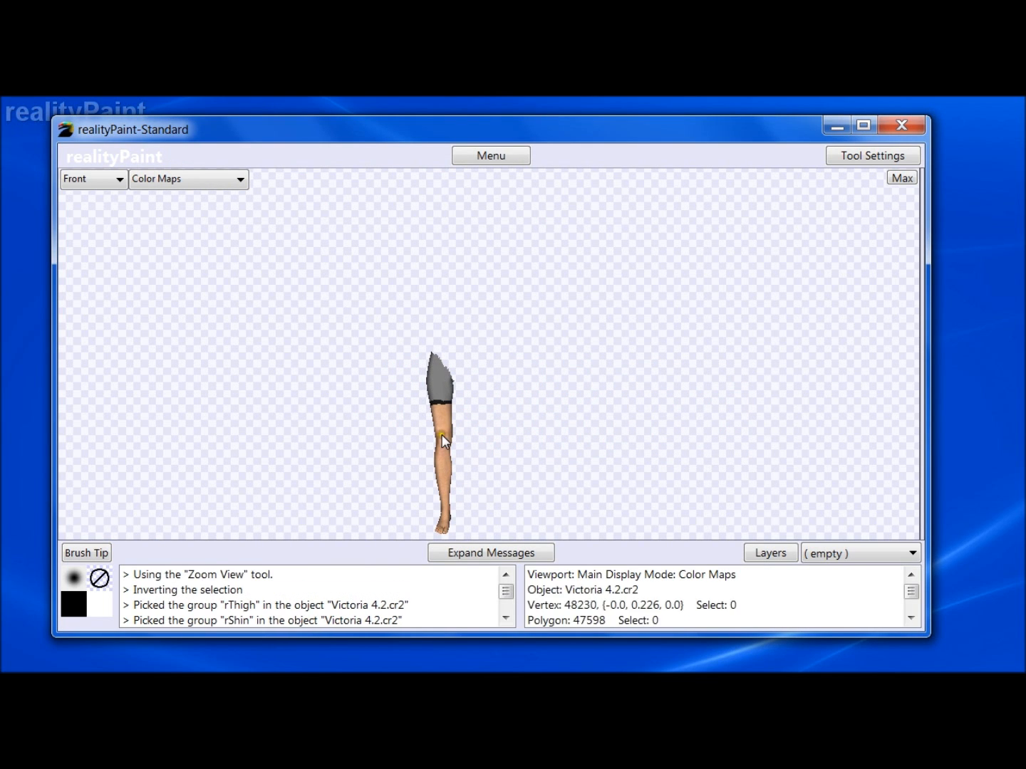
key("x")
left_click_drag(448, 430, 447, 382)
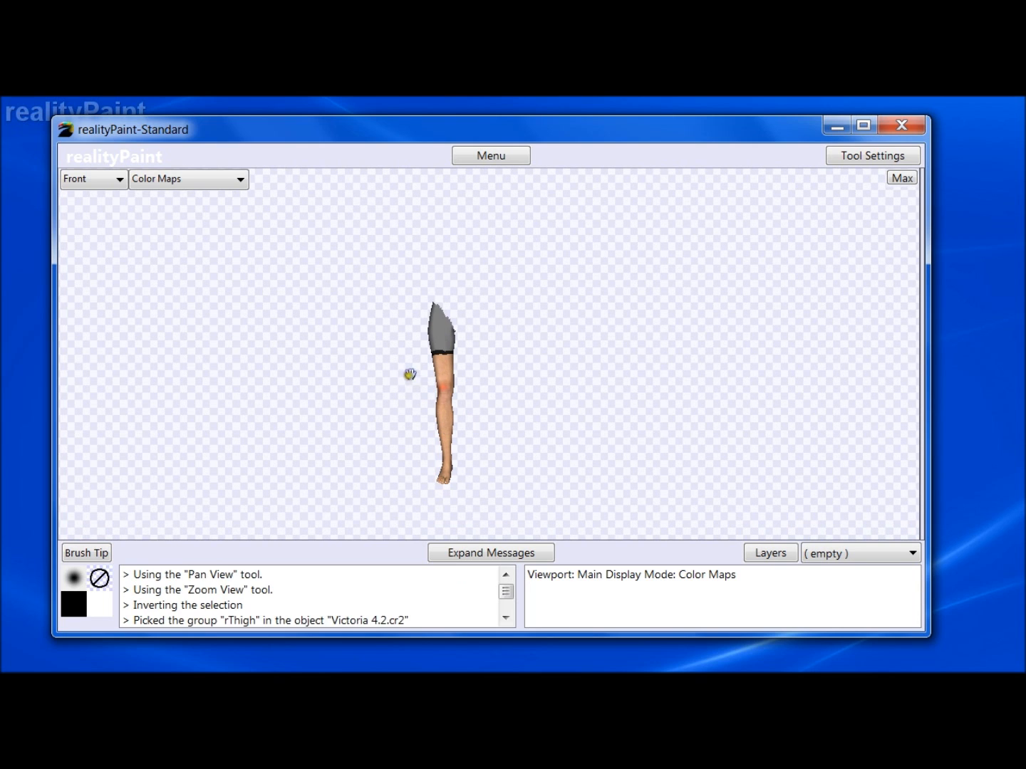
key("z")
left_click_drag(381, 305, 509, 513)
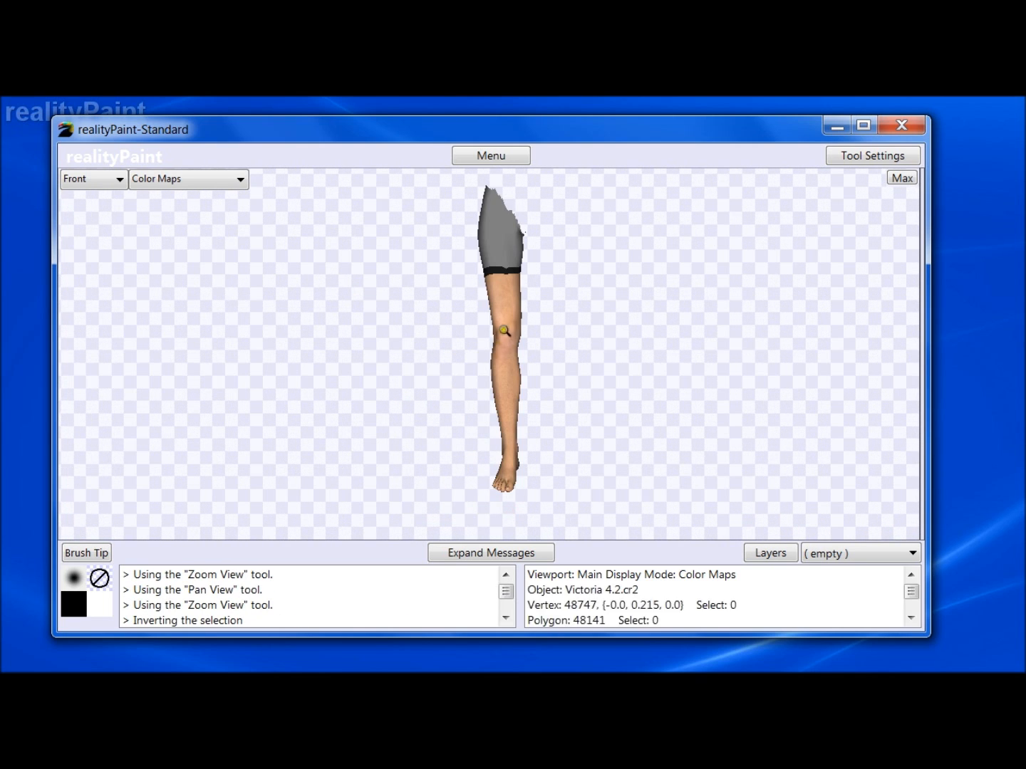
Activate the Paint Brush and set its Hidden Surface Removal to Per Vertex for painting the isolated leg
key("c")
mouse_move(510, 340)
left_mouse_down()
mouse_move(362, 342)
mouse_move(394, 342)
left_mouse_up()
left_click_drag(485, 370, 668, 360)
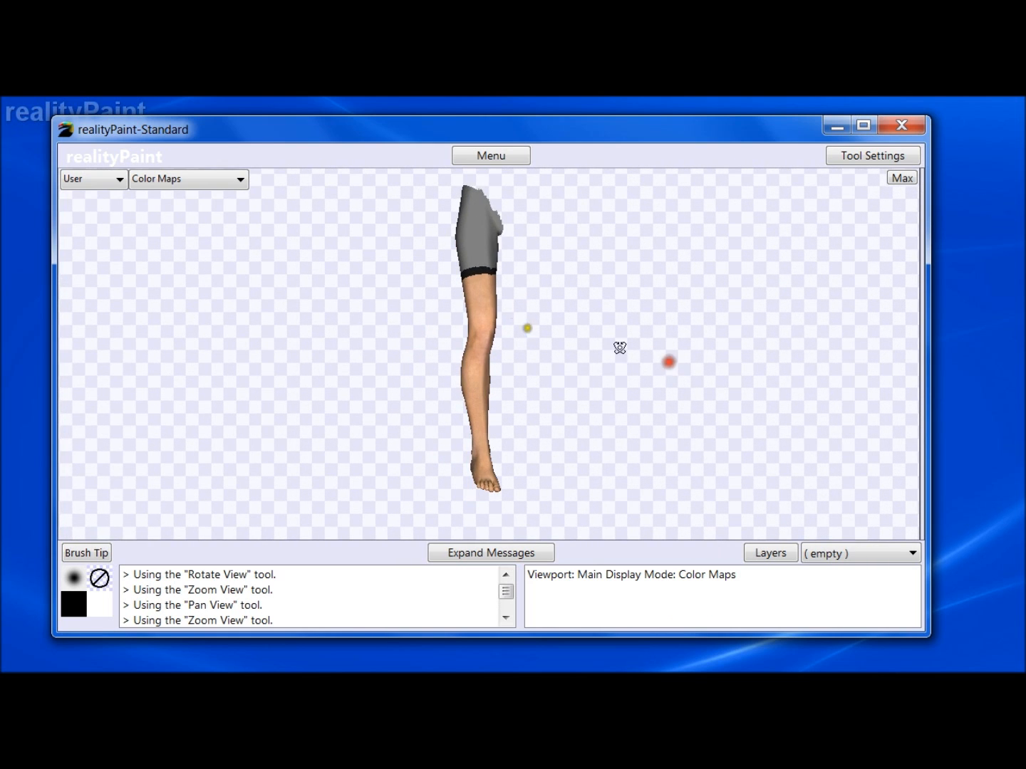
mouse_move(485, 306)
left_mouse_down()
mouse_move(611, 310)
mouse_move(452, 309)
mouse_move(446, 218)
mouse_move(448, 323)
mouse_move(386, 308)
mouse_move(410, 330)
left_mouse_up()
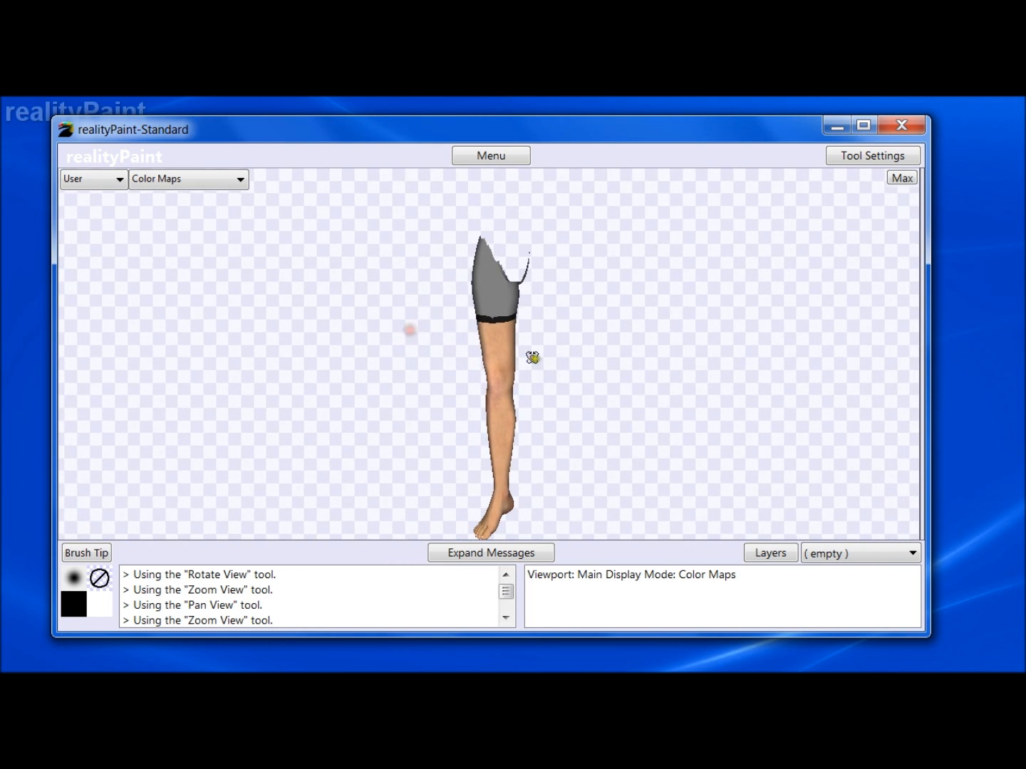
key("space")
left_click(220, 387)
left_click(355, 232)
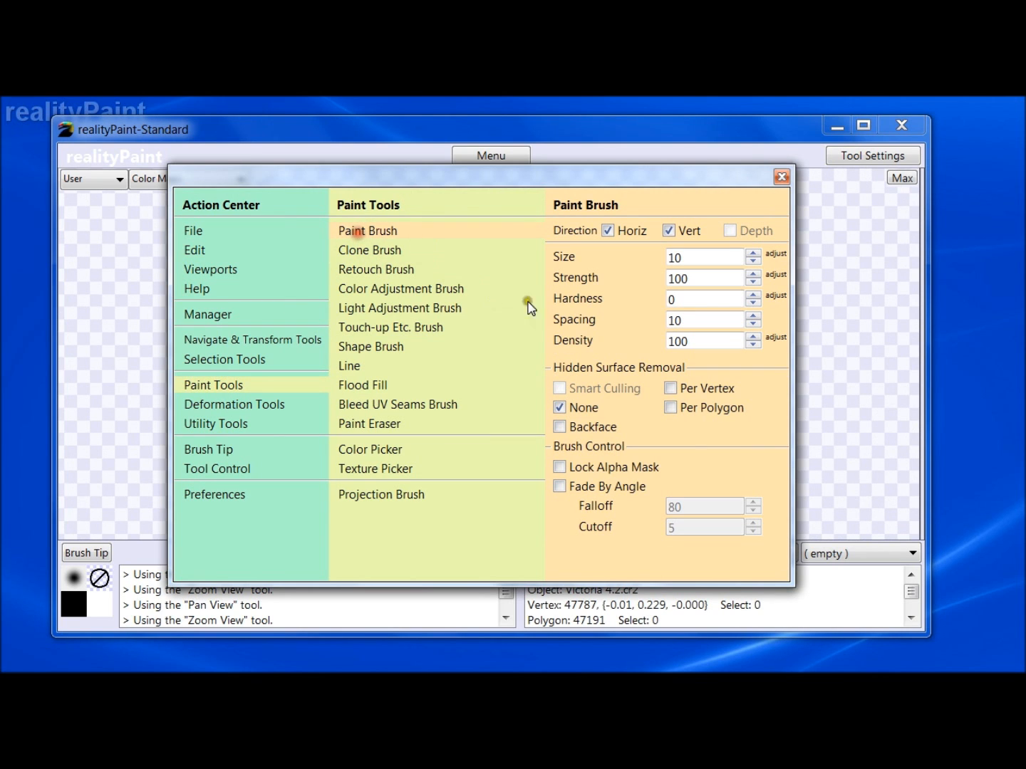
left_click(671, 391)
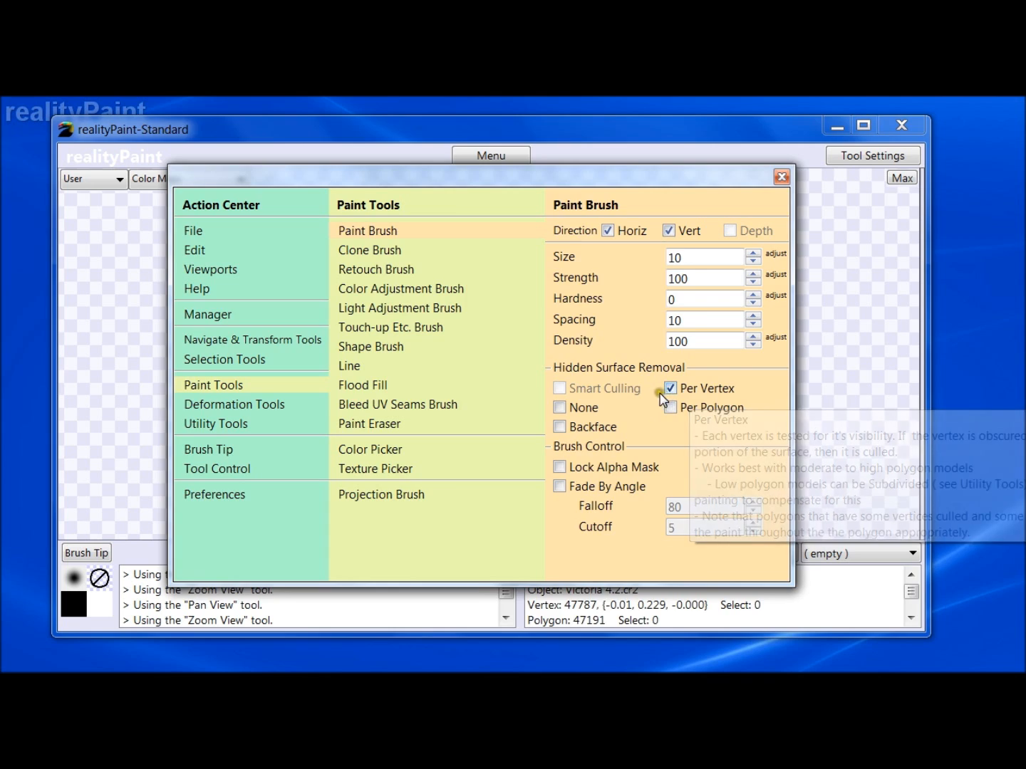
key("space")
Paint the isolated right leg black from several viewing angles to cover it all around
mouse_move(515, 458)
left_mouse_down()
mouse_move(499, 492)
mouse_move(492, 281)
mouse_move(470, 549)
mouse_move(556, 298)
mouse_move(538, 404)
mouse_move(661, 406)
left_mouse_up()
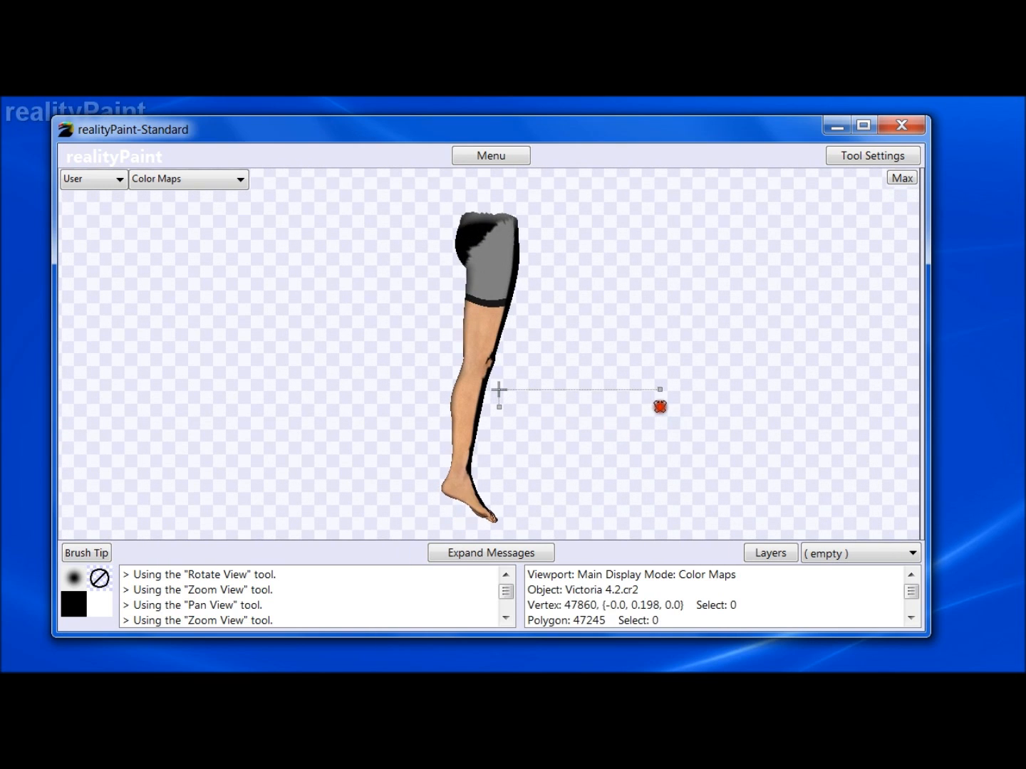
mouse_move(471, 497)
left_mouse_down()
mouse_move(523, 233)
mouse_move(452, 236)
mouse_move(471, 527)
mouse_move(540, 473)
left_mouse_up()
mouse_move(485, 388)
left_mouse_down("alt")
mouse_move(542, 383)
mouse_move(590, 334)
mouse_move(614, 334)
left_mouse_up("alt")
mouse_move(531, 469)
left_mouse_down()
mouse_move(492, 485)
mouse_move(492, 229)
mouse_move(476, 515)
mouse_move(513, 489)
mouse_move(506, 467)
mouse_move(595, 383)
left_mouse_up()
left_click_drag(524, 336, 567, 341, "alt")
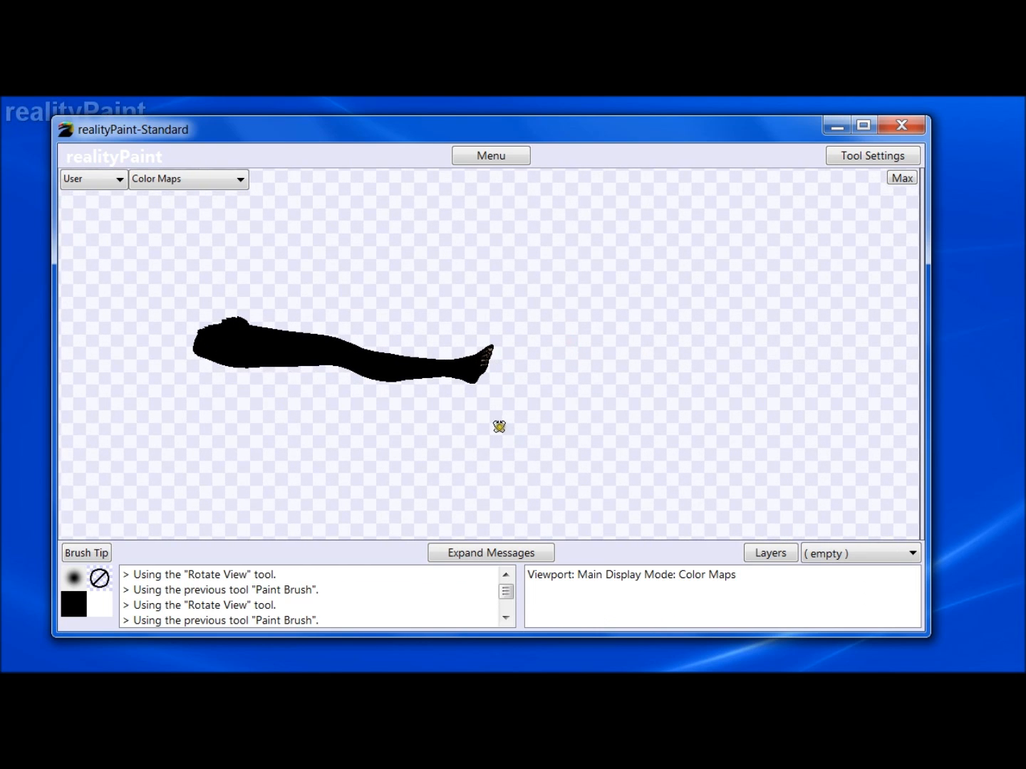
Set the Paint Brush's Hidden Surface Removal to None and paint over the unpainted gaps between the toes
left_click_drag(451, 307, 541, 411)
left_click_drag(391, 269, 533, 418)
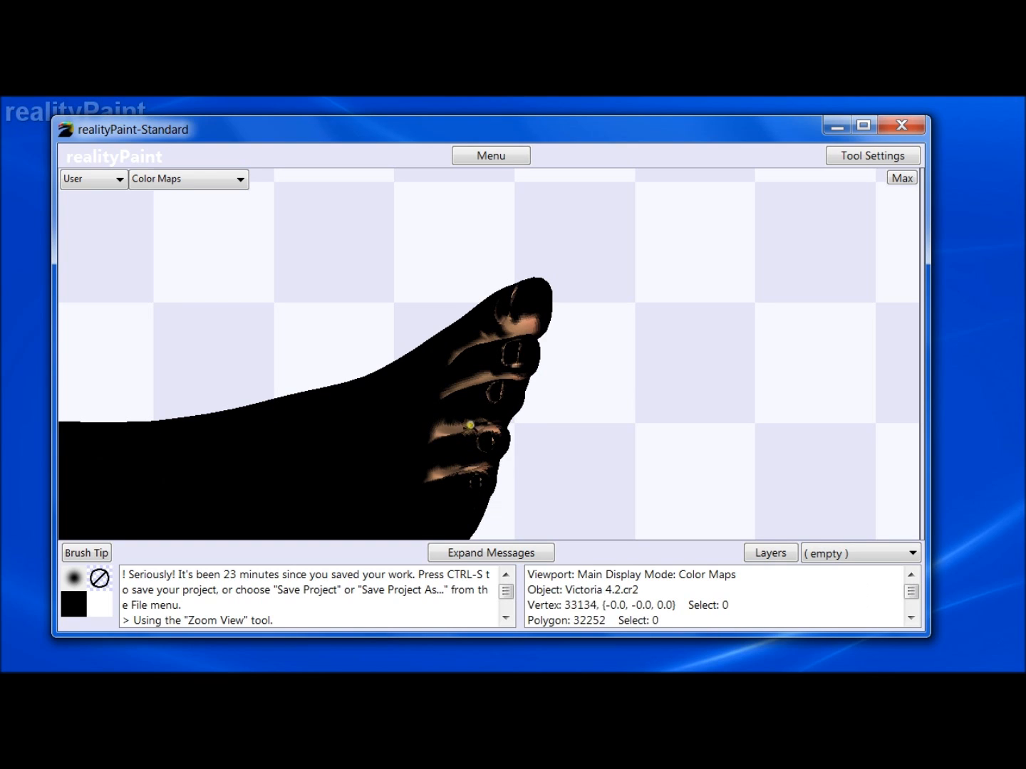
key("space")
key("alt+space")
left_click(458, 159)
left_click(471, 126)
key("space")
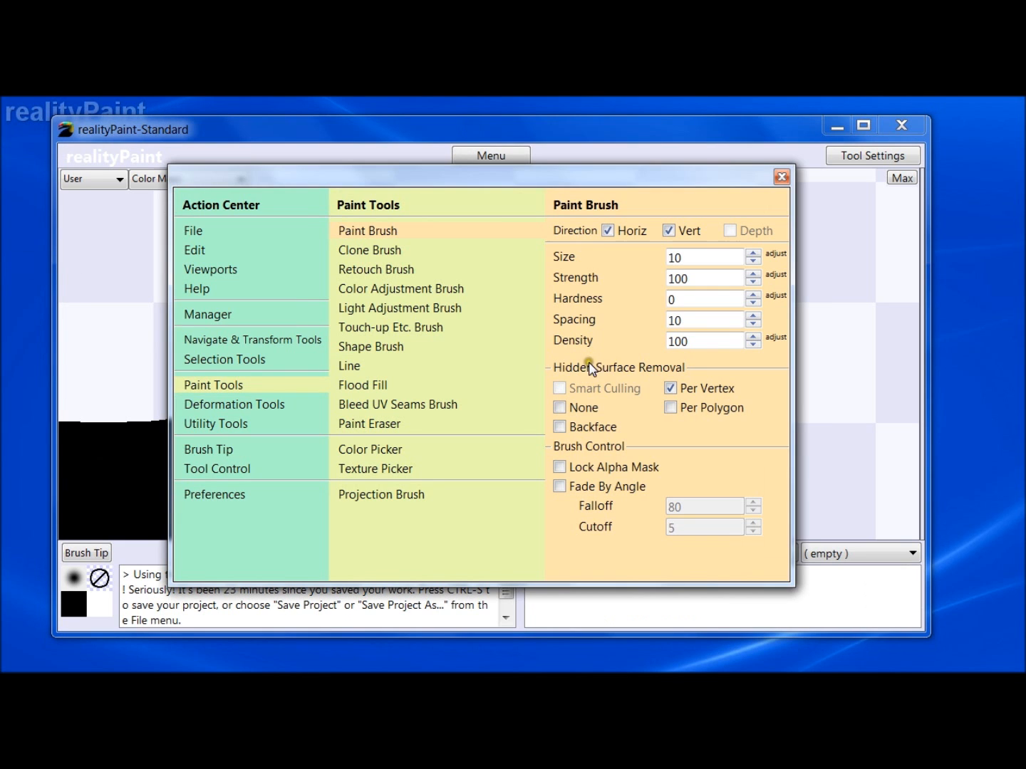
left_click(592, 412)
key("space")
mouse_move(456, 472)
left_mouse_down()
mouse_move(535, 346)
mouse_move(479, 454)
mouse_move(428, 460)
mouse_move(430, 513)
mouse_move(559, 447)
left_mouse_up()
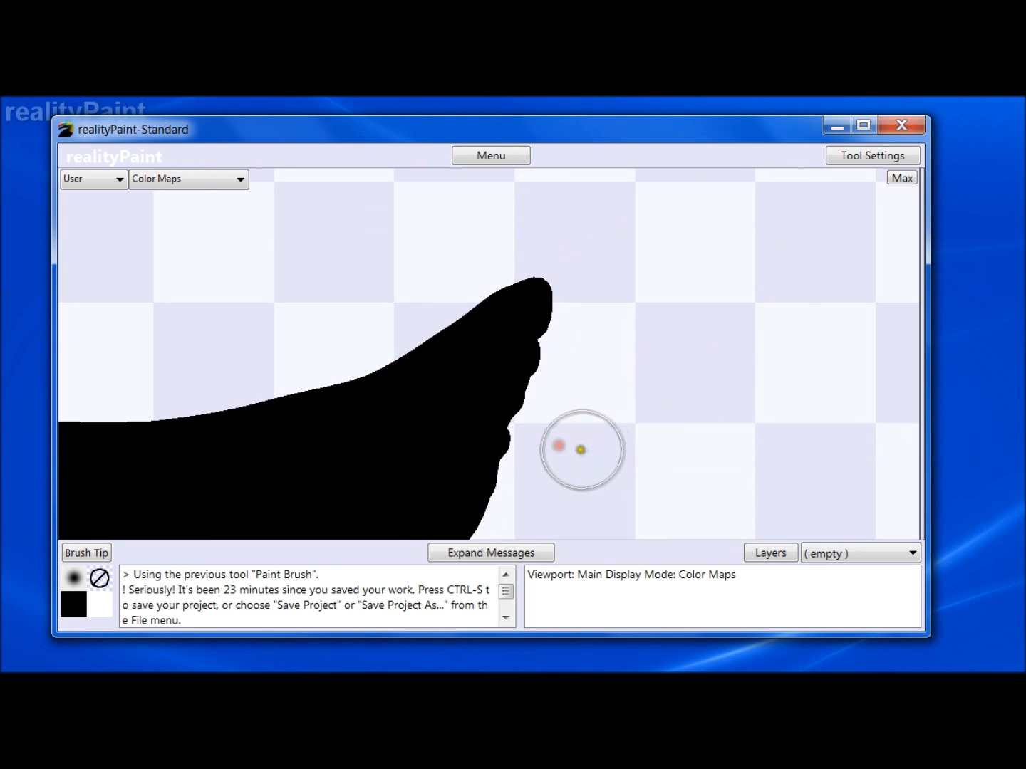
Return to the Front view and unhide all hidden surfaces while leaving the hidden Display Groups hidden
key("z")
left_click(498, 448, "alt")
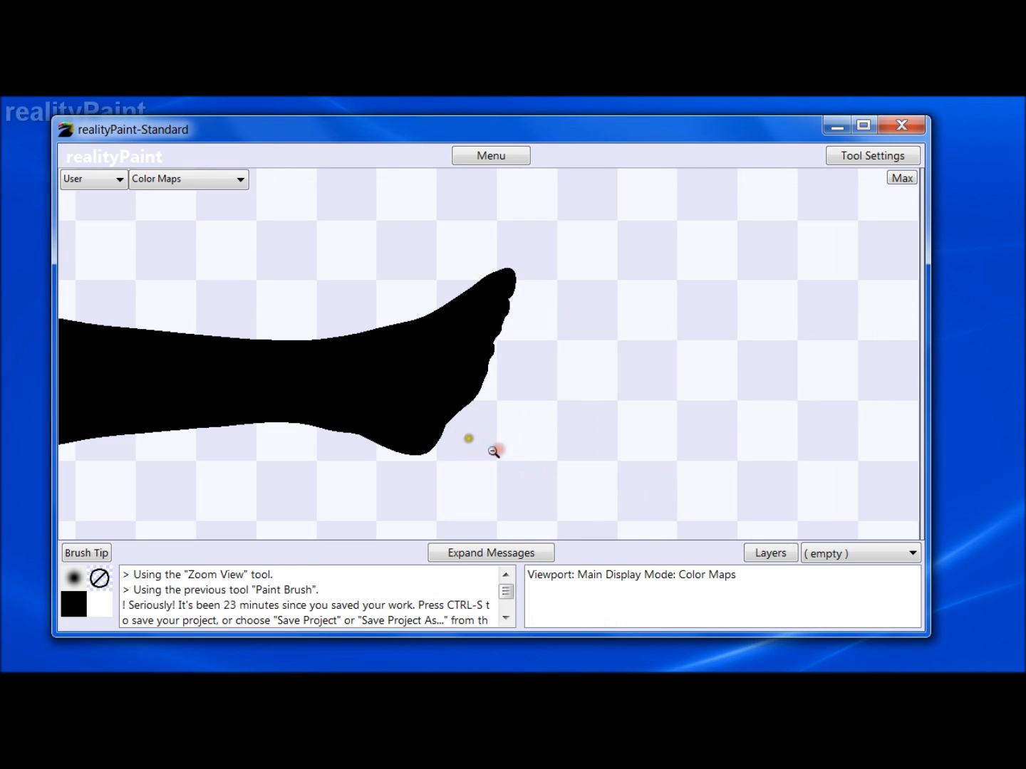
key("1")
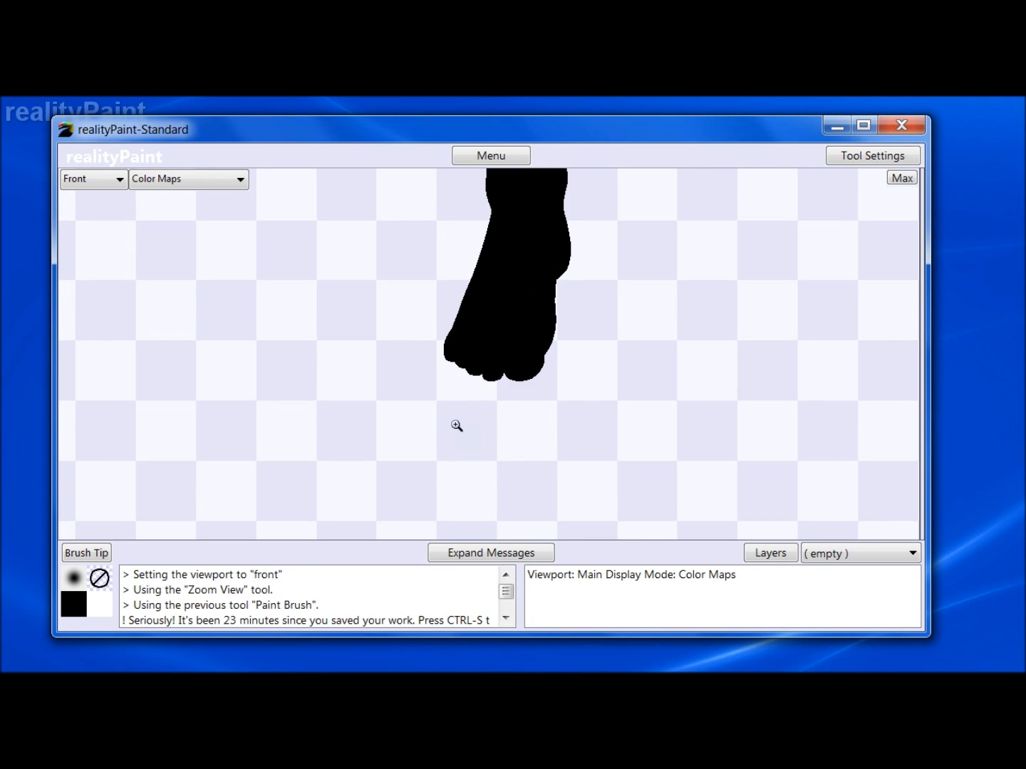
left_click(505, 266, "alt")
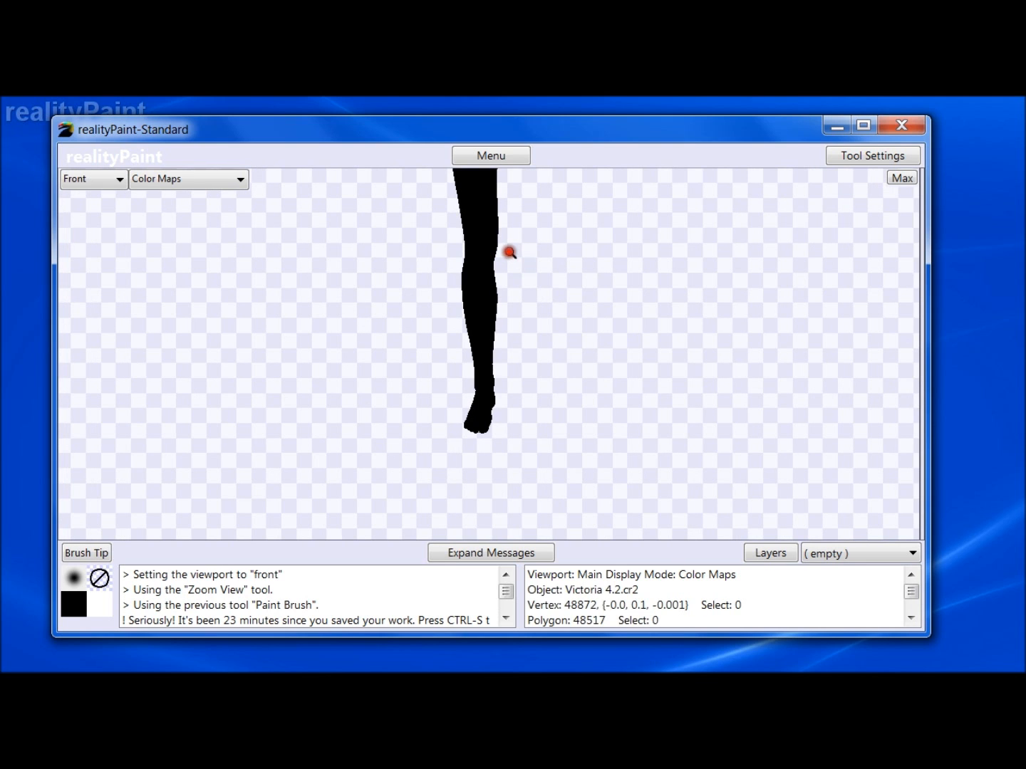
left_click(509, 253, "alt")
left_click_drag(397, 256, 534, 500)
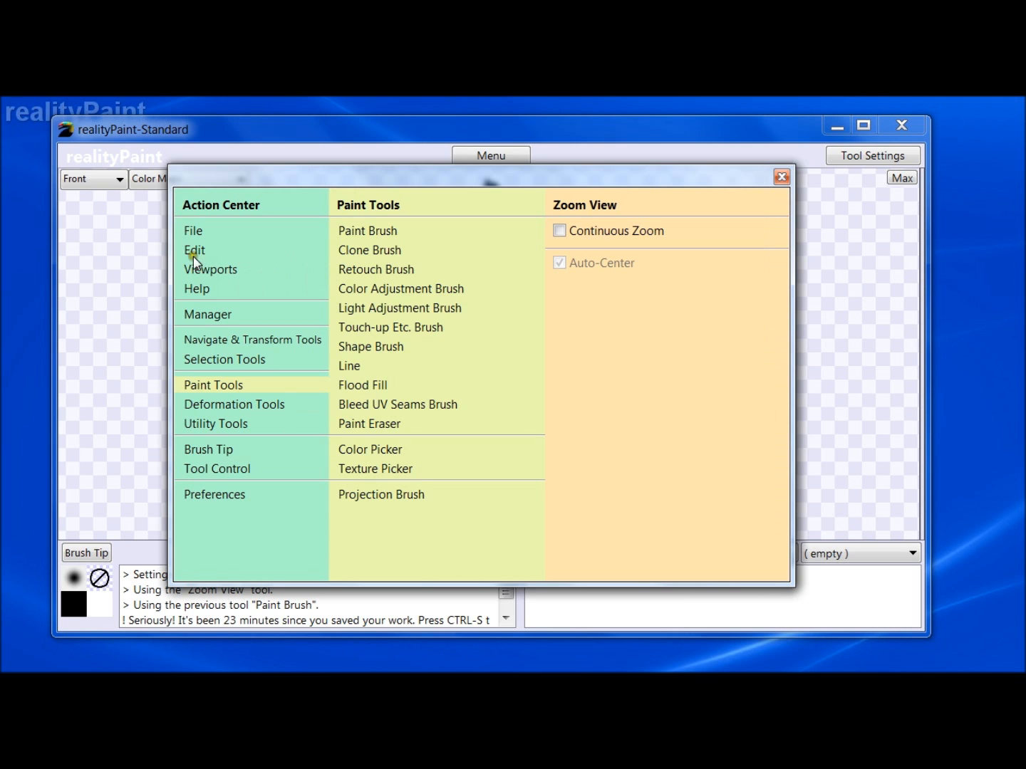
left_click(197, 251)
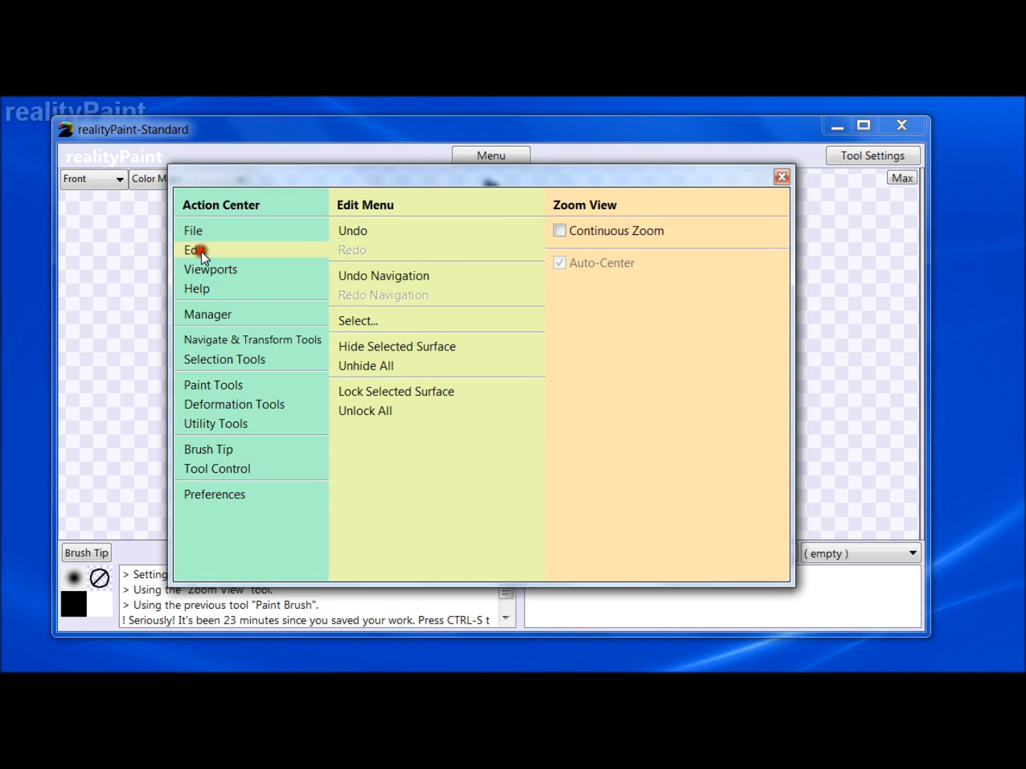
left_click(365, 368)
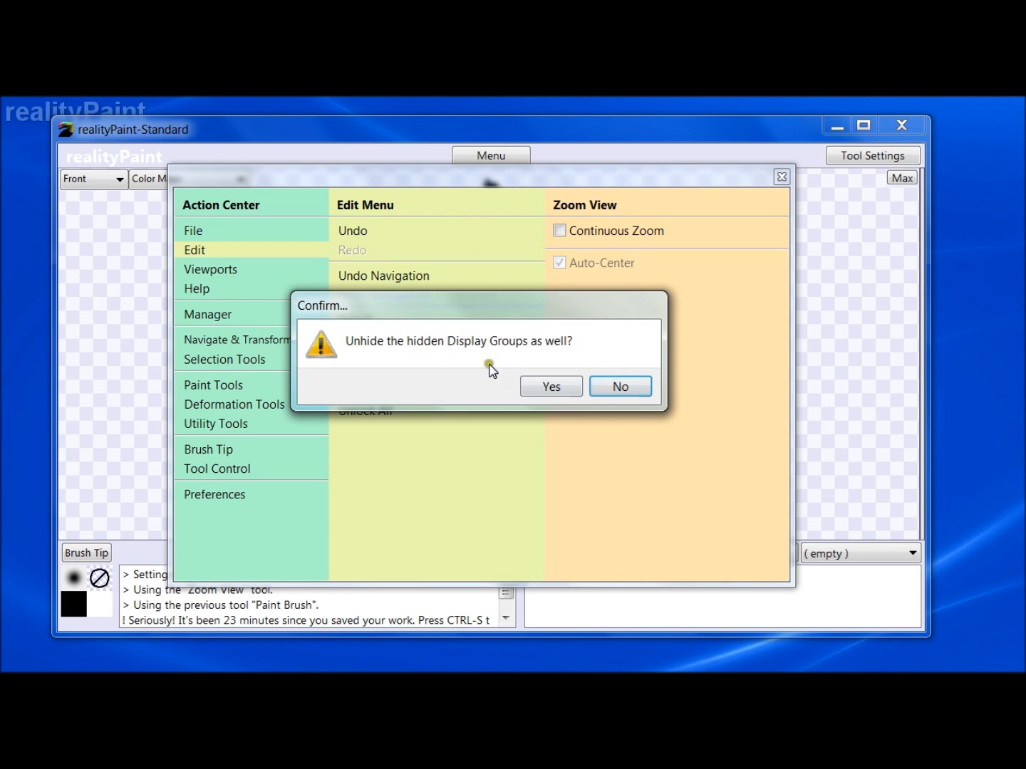
left_click_drag(502, 305, 485, 448)
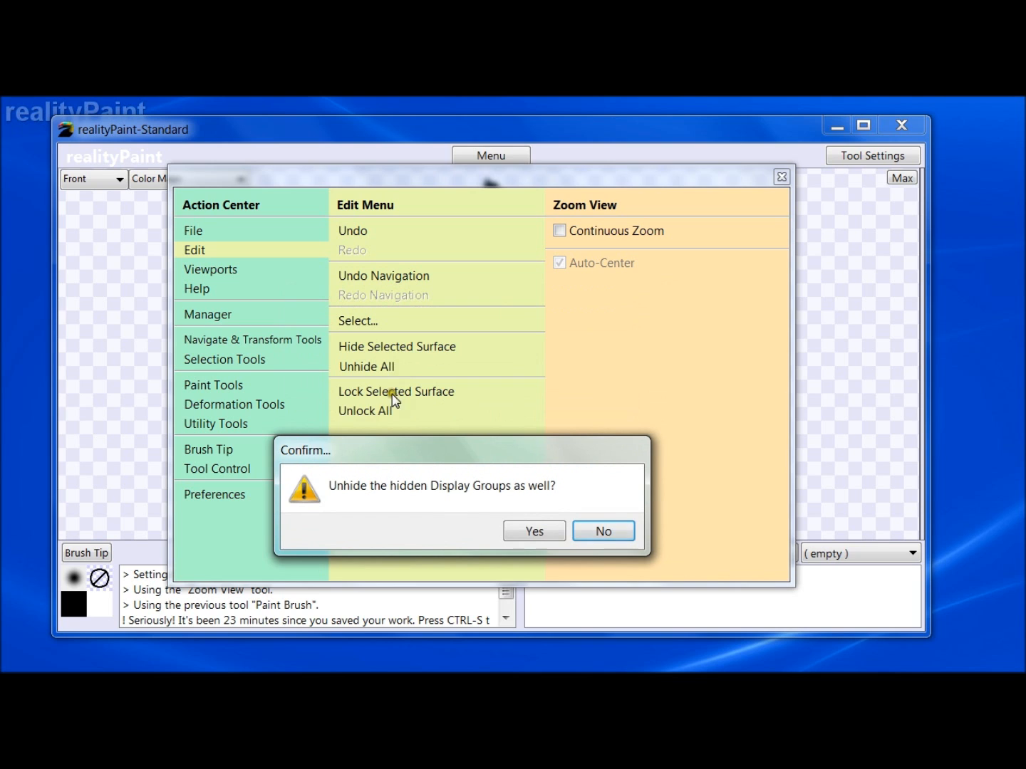
left_click_drag(425, 459, 430, 355)
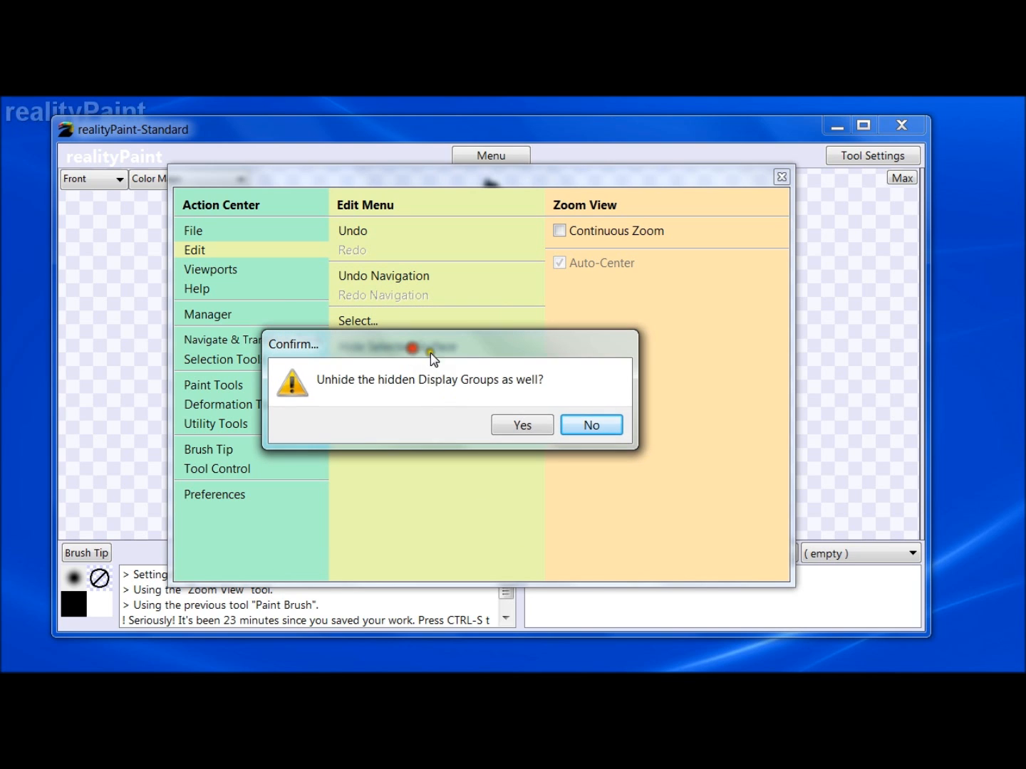
left_click(592, 426)
left_click(587, 403)
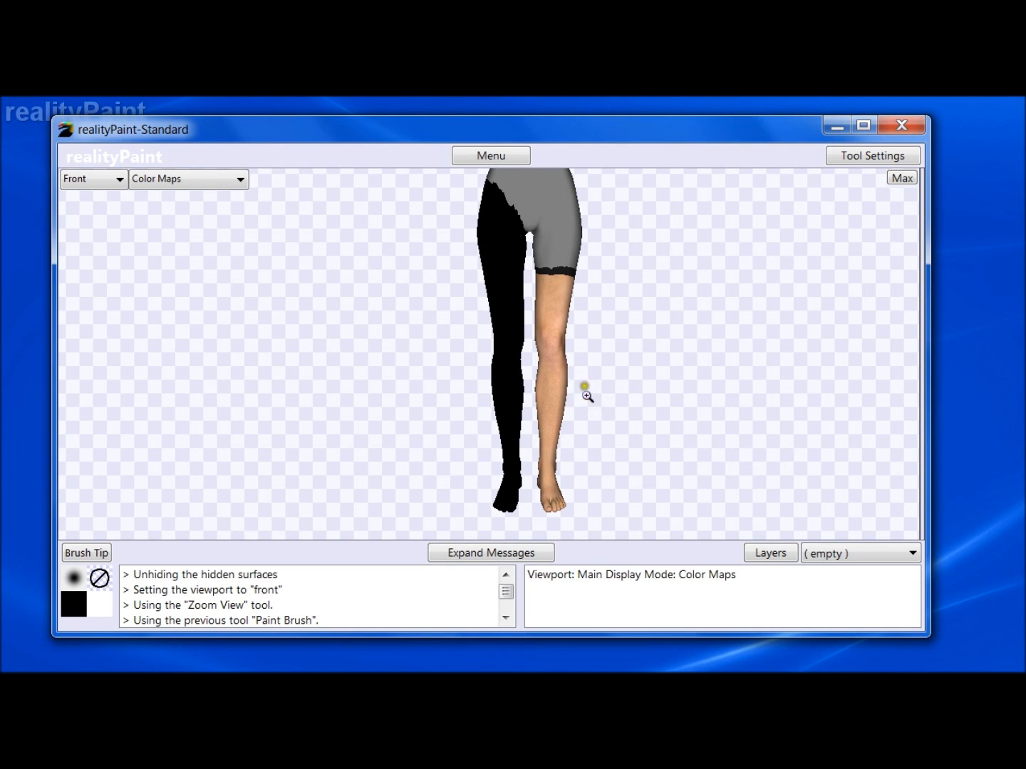
Inspect the edge of the black paint at the hip up close and on the whole figure
right_click(545, 262)
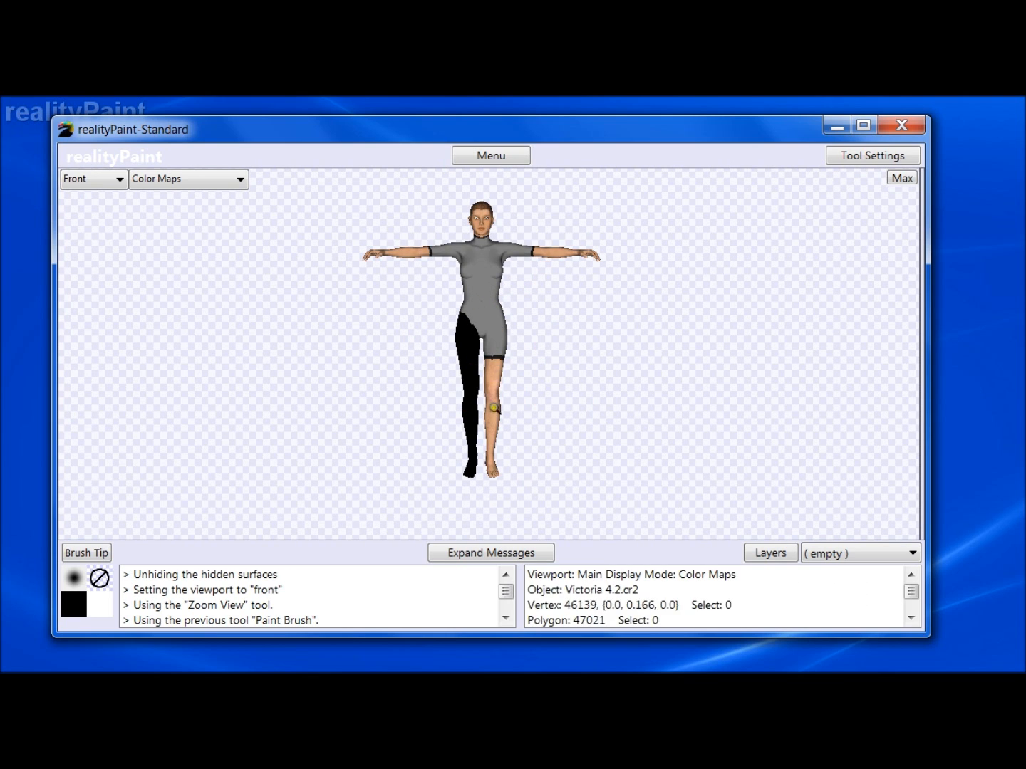
left_click_drag(459, 317, 504, 349)
scroll(488, 386, "up", 1)
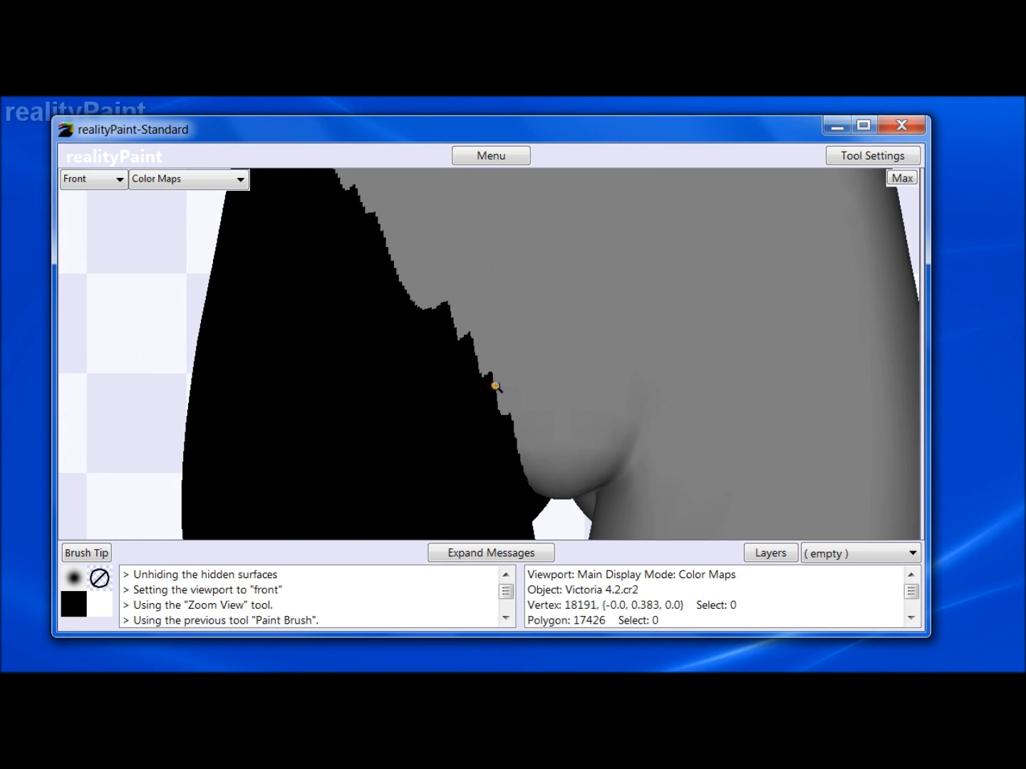
scroll(491, 385, "down", 4)
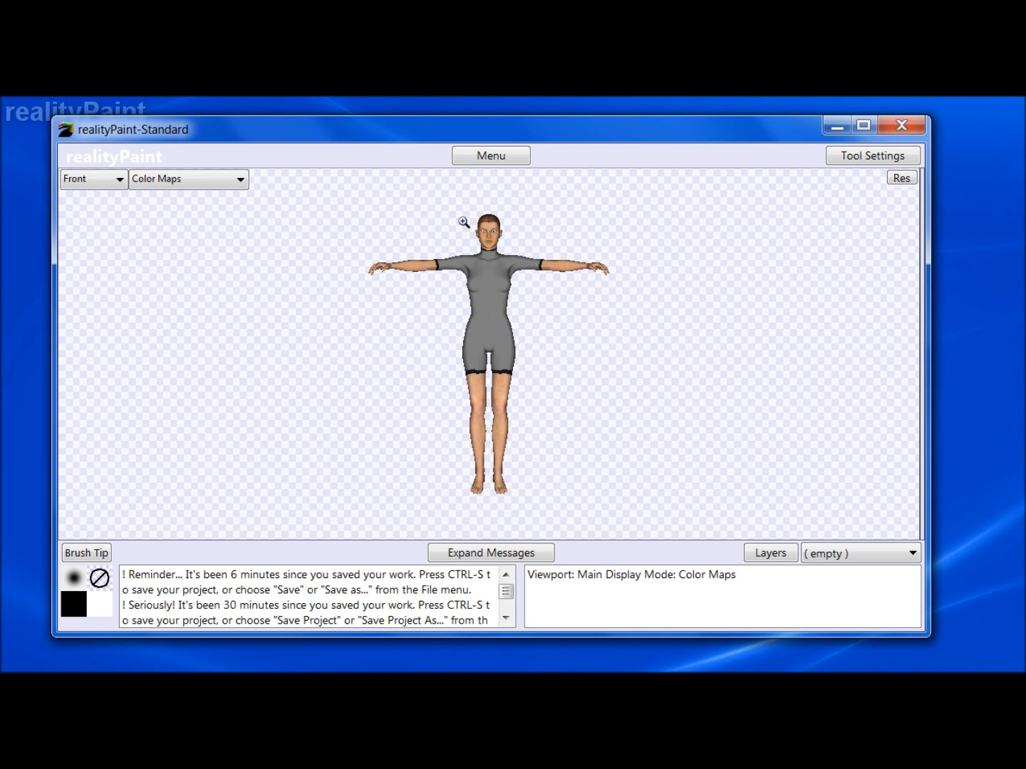
Frame the head in the Front view and review the settings of the Transparent Stuff display group
left_click_drag(455, 211, 522, 265)
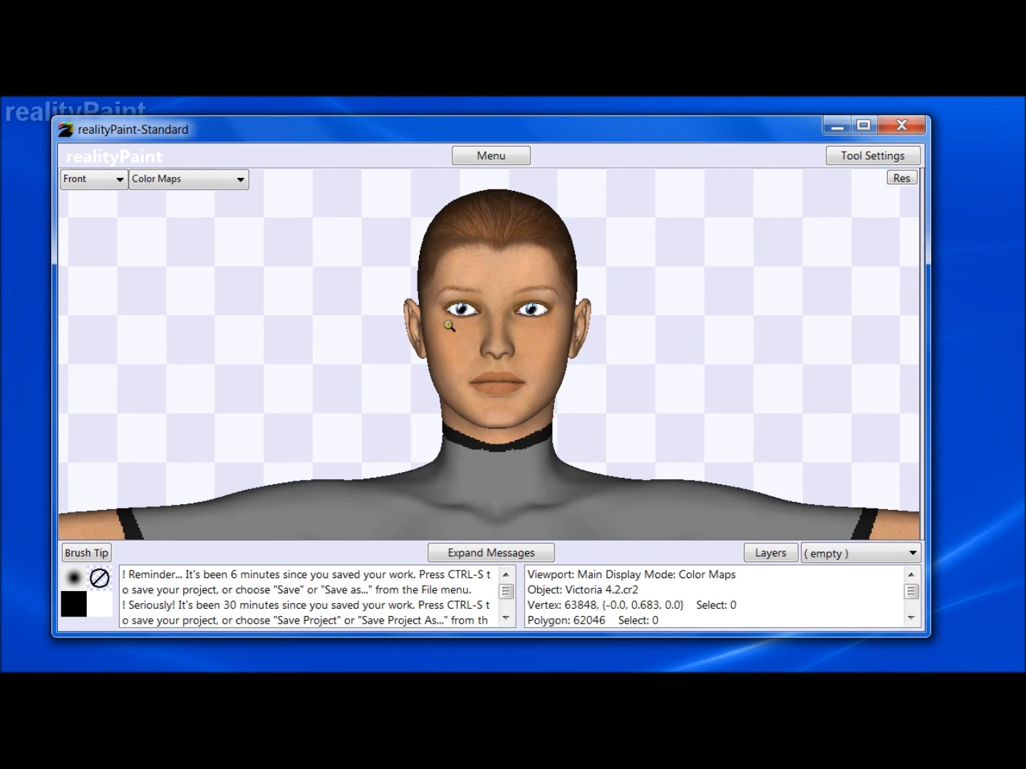
right_click(487, 376)
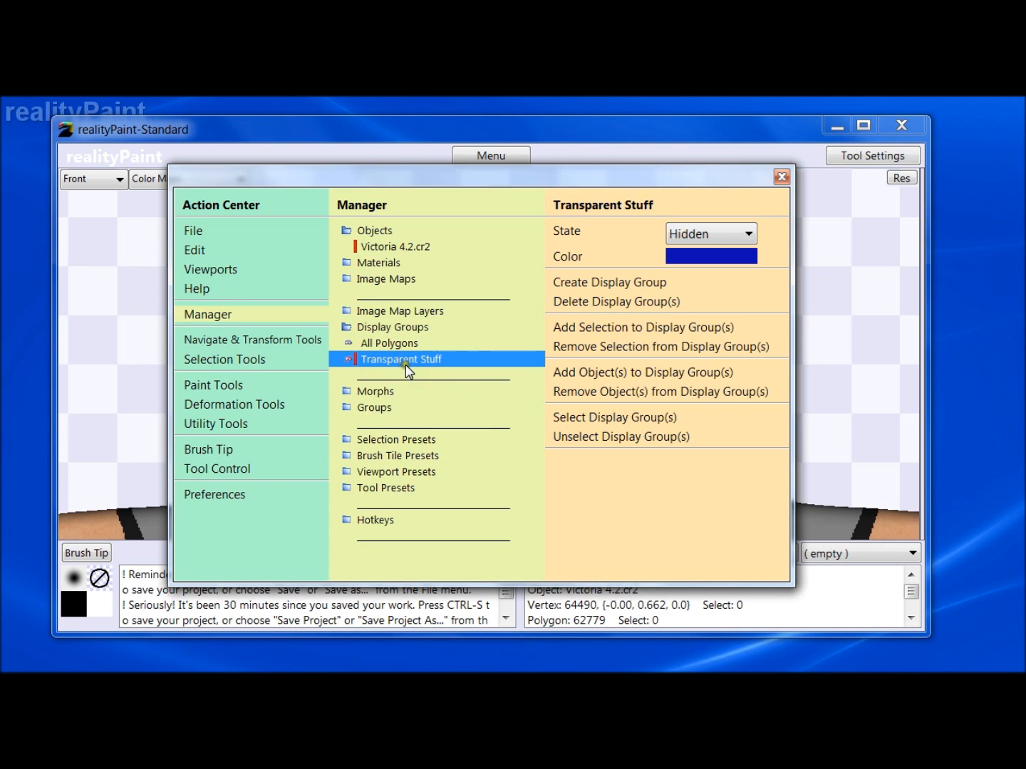
key("Escape")
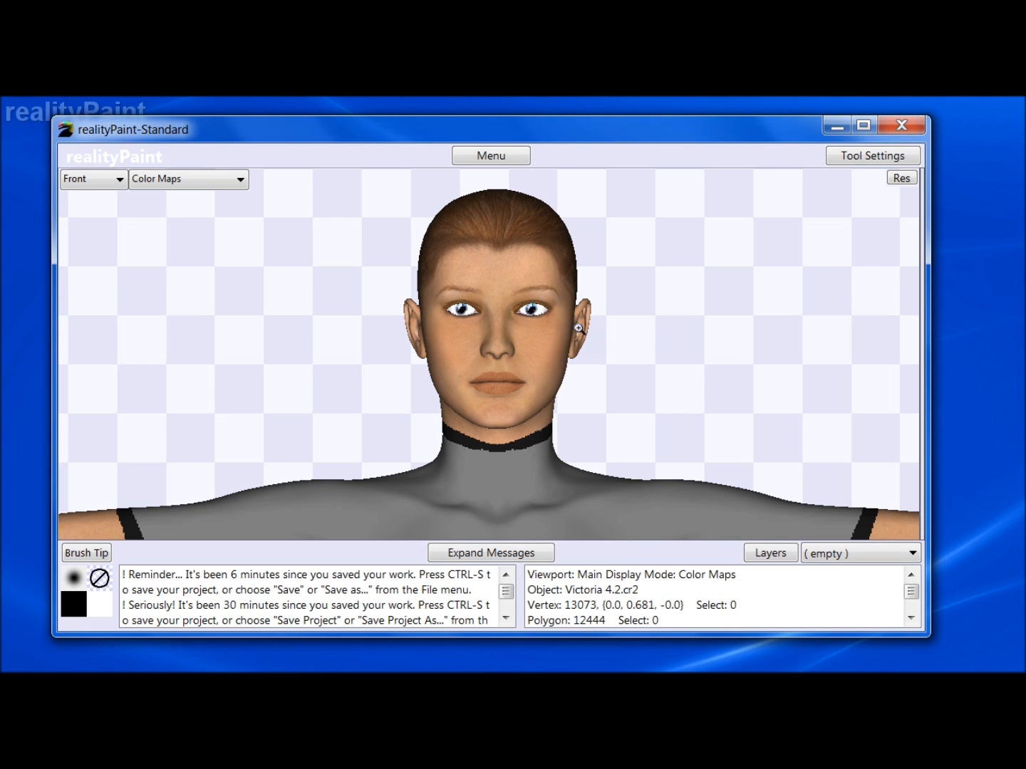
key("space")
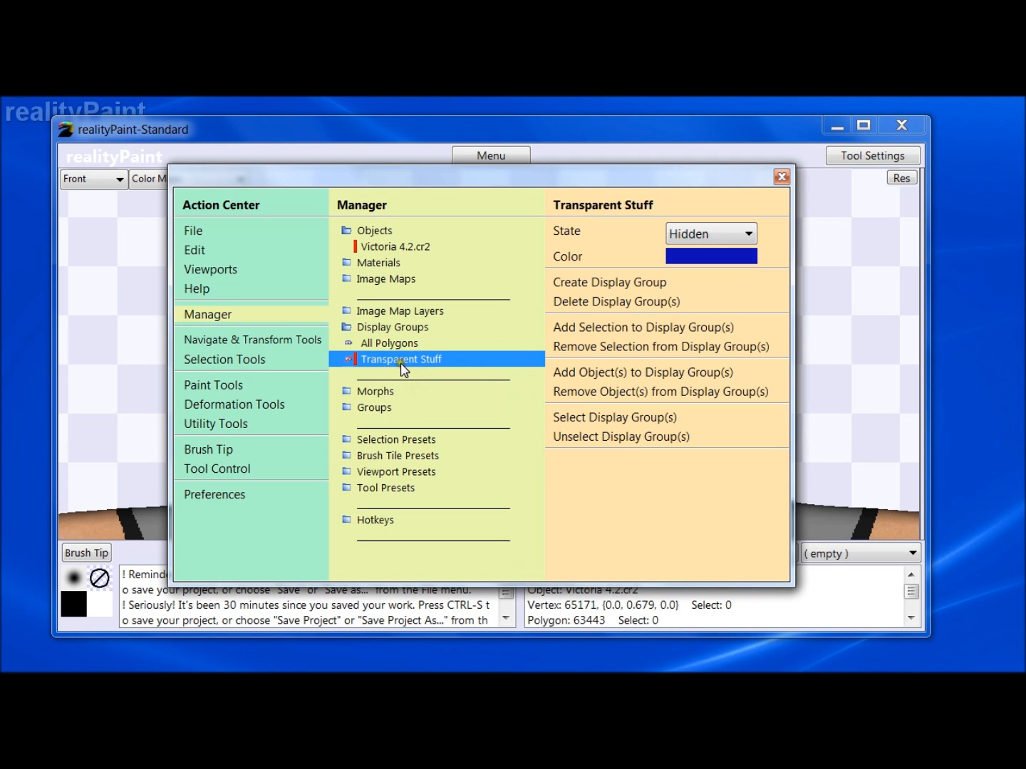
key("space")
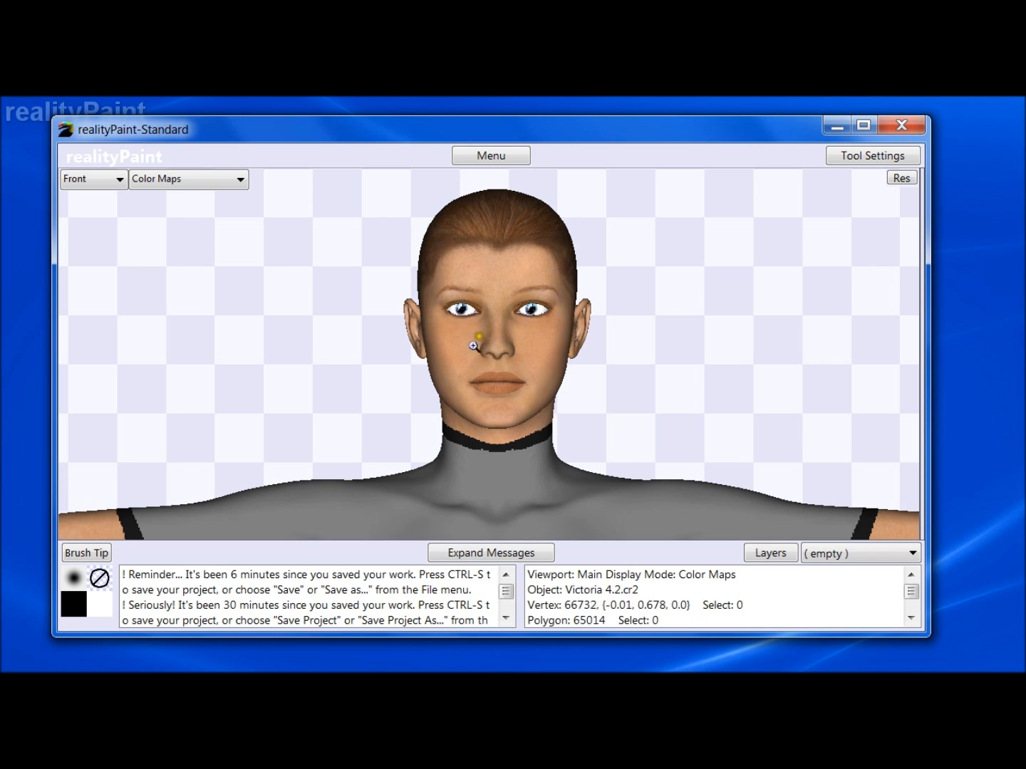
Set the Picker to select by Material, with Polygons as the selection mode
right_click(446, 317)
left_click(222, 362)
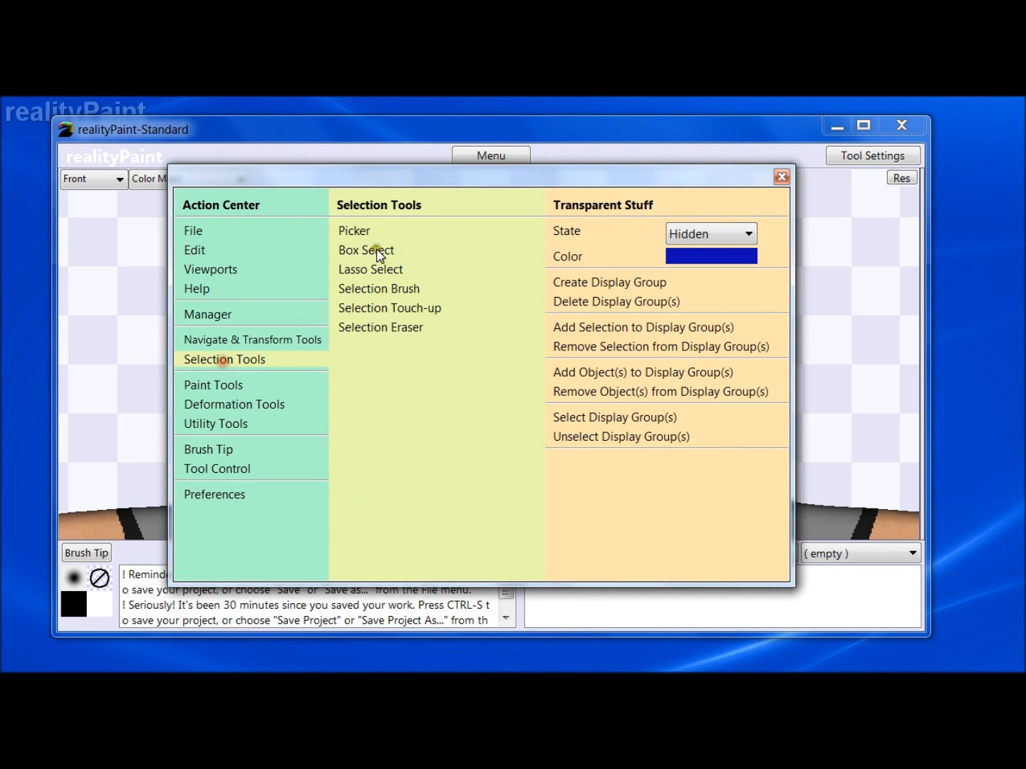
left_click(360, 231)
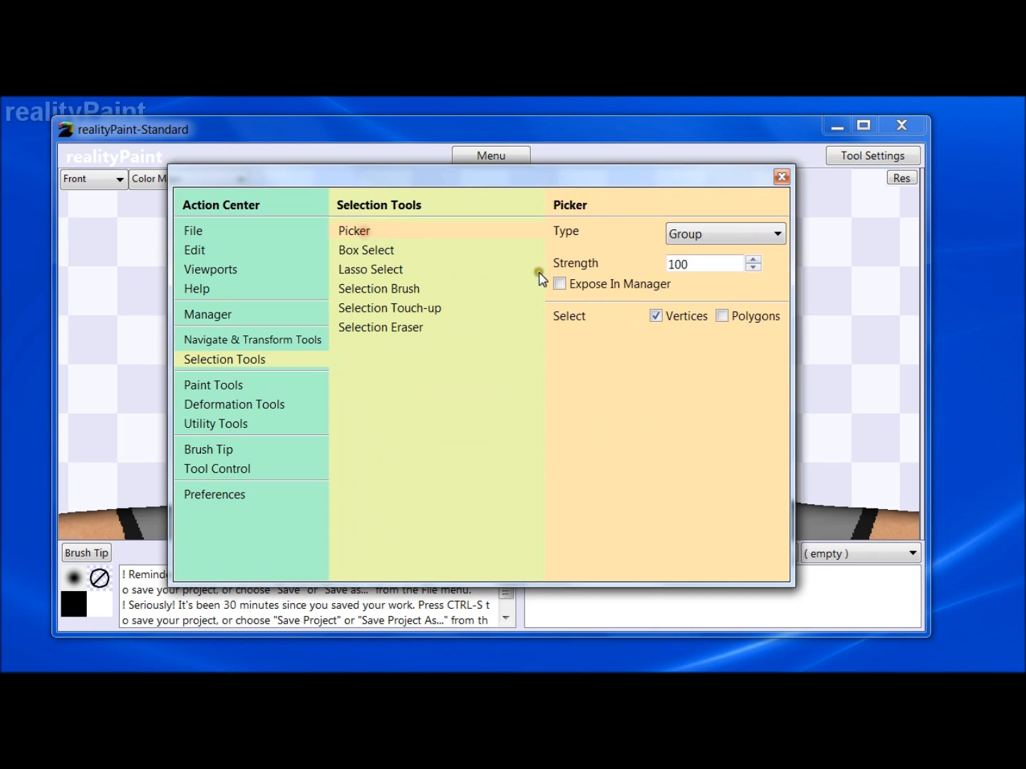
left_click(721, 316)
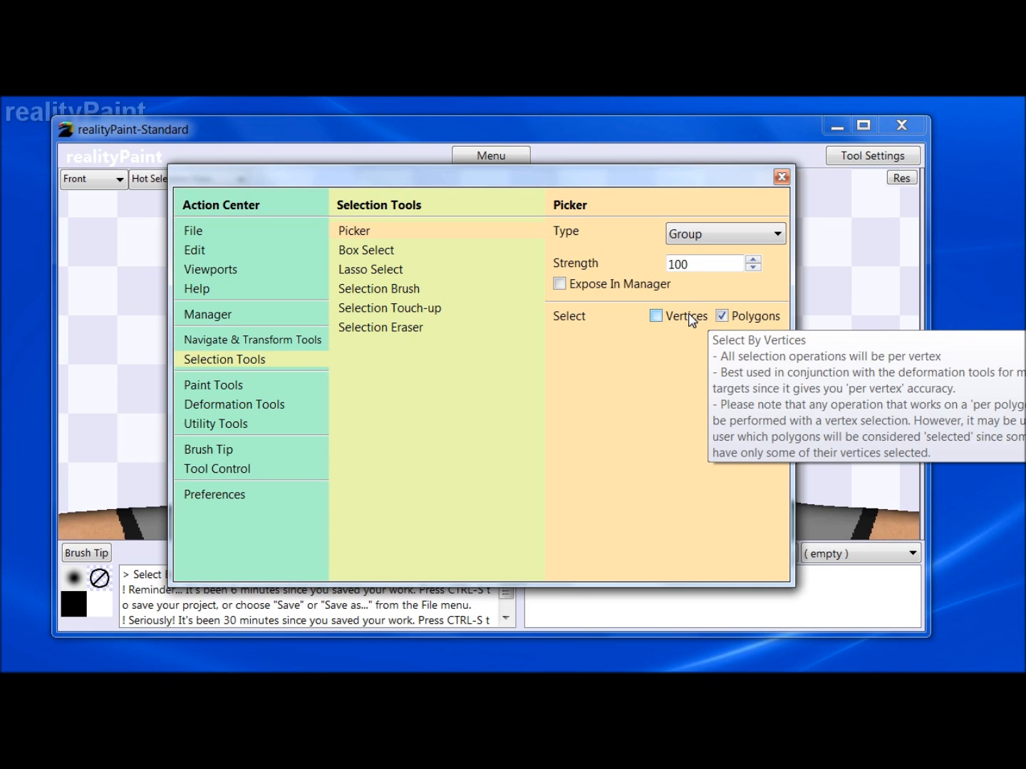
left_click(747, 238)
left_click(735, 280)
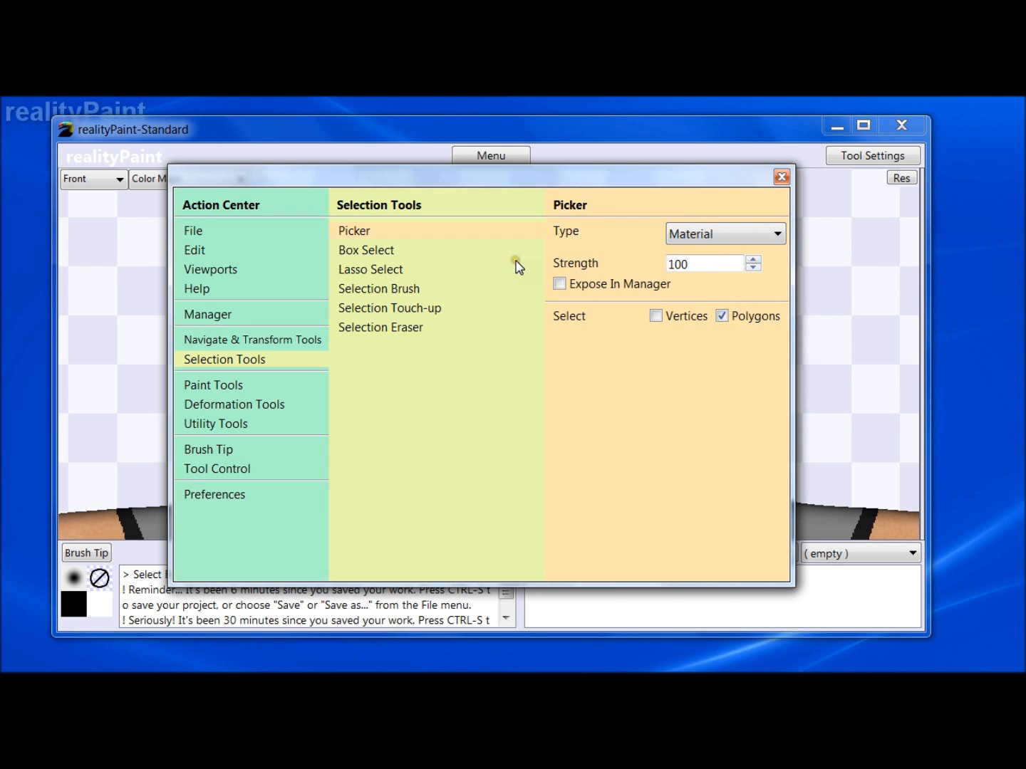
key("Escape")
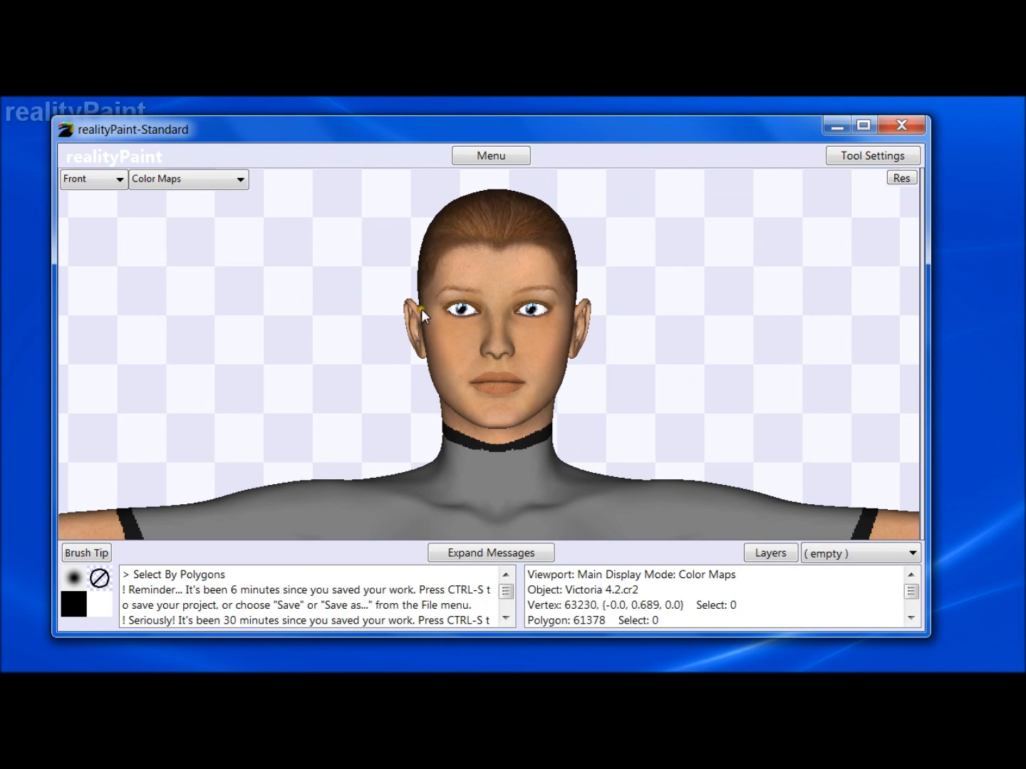
Check the Picker's settings and select the face skin and lip materials on the head
key("space")
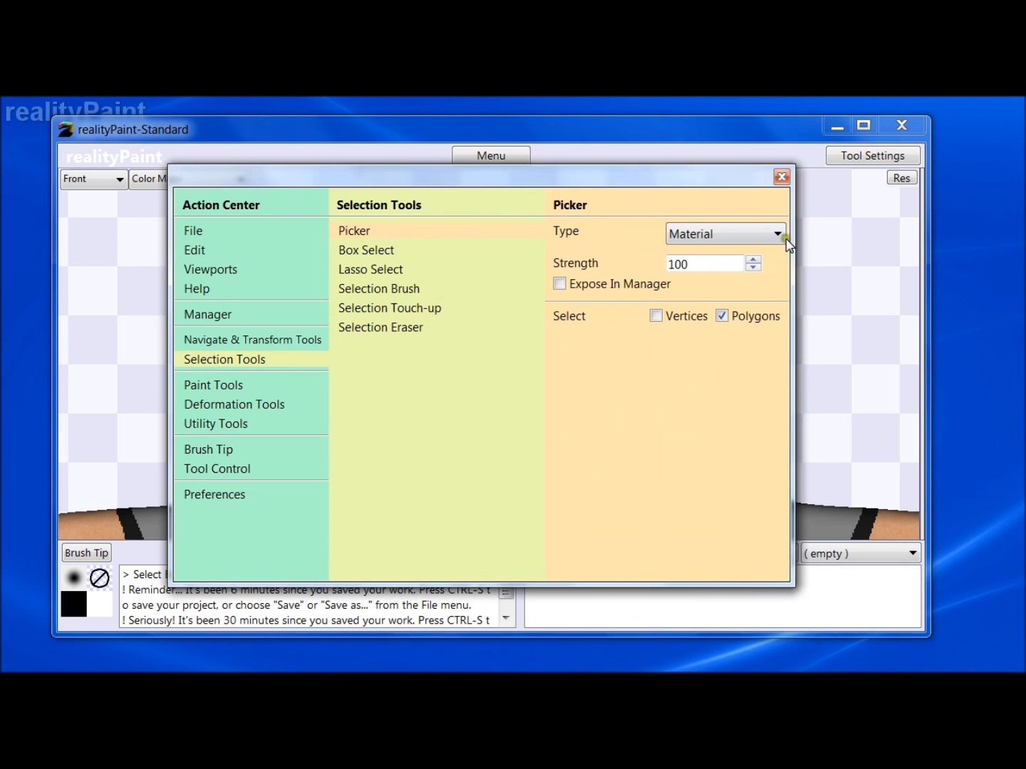
key("Escape")
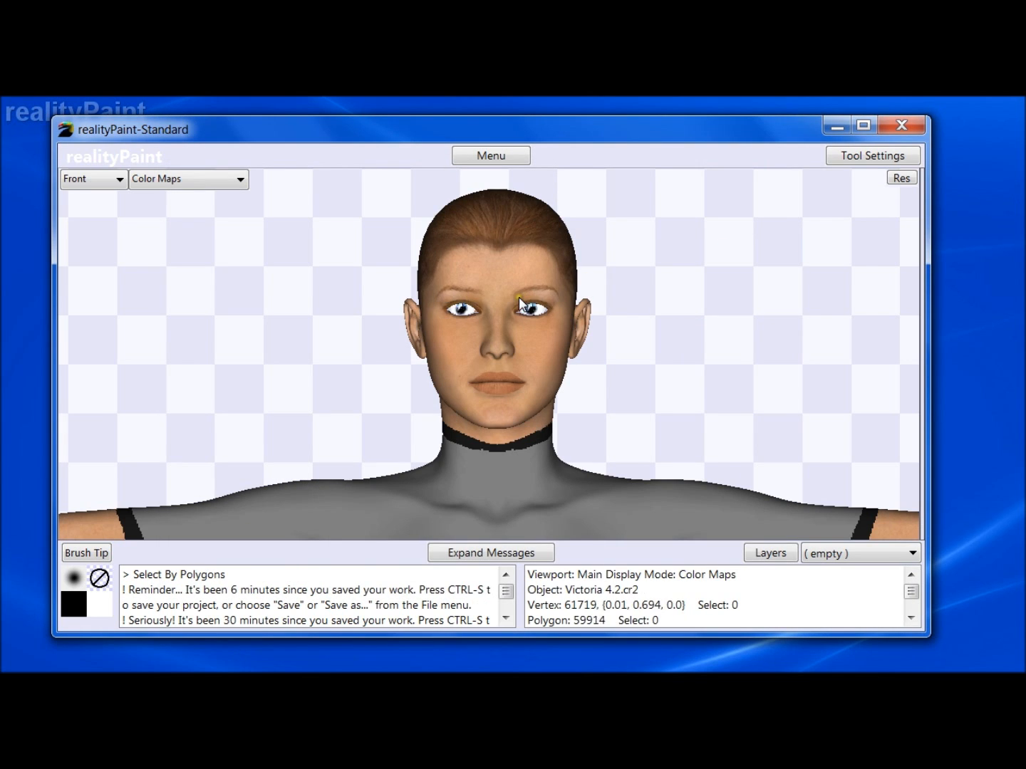
left_click(511, 279)
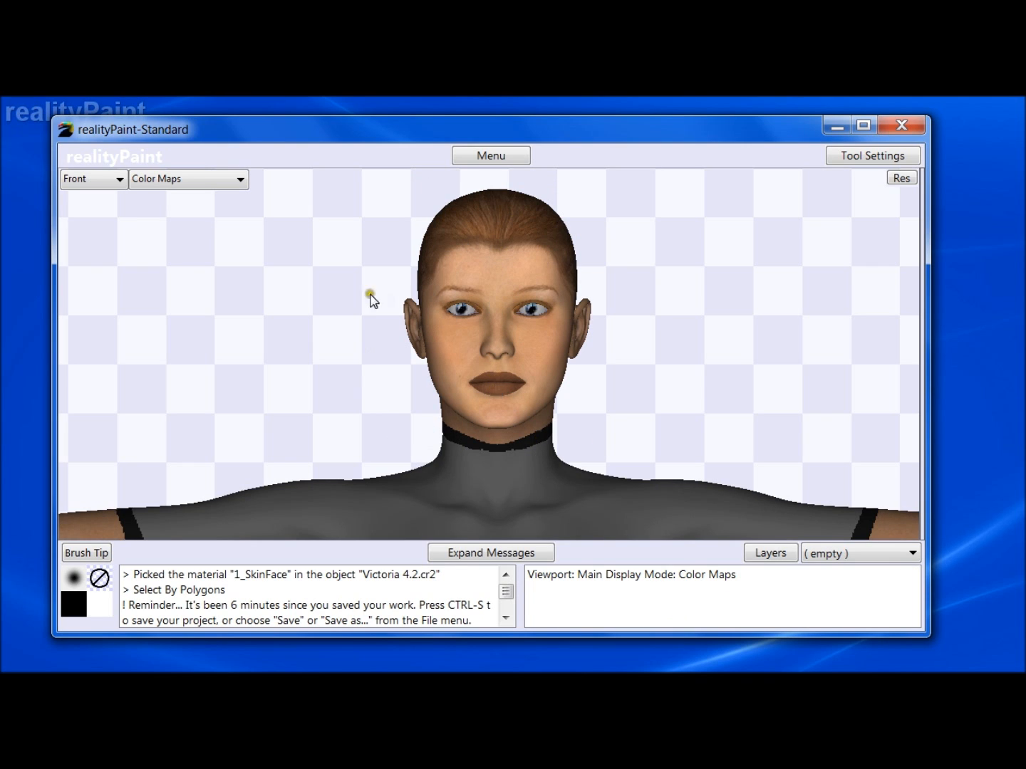
left_click(501, 387)
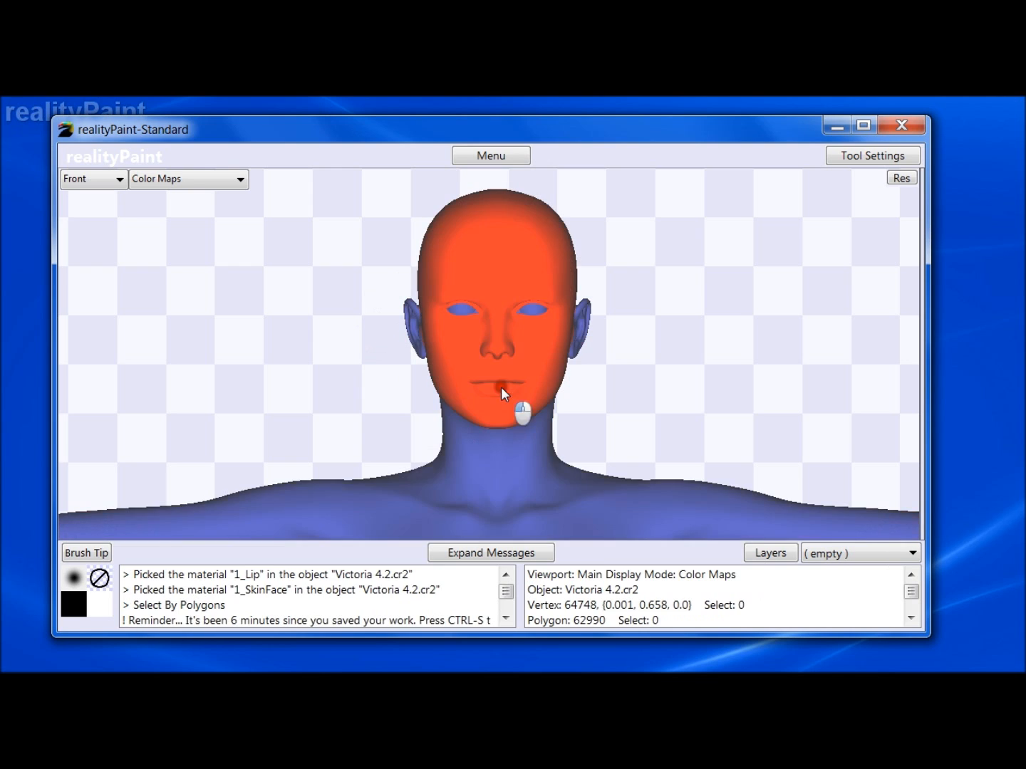
Add the 2_SkinHead, 2_SkinNeck and 2_SkinTorso materials to the selection, picking the last two from the Left view
left_click(414, 327)
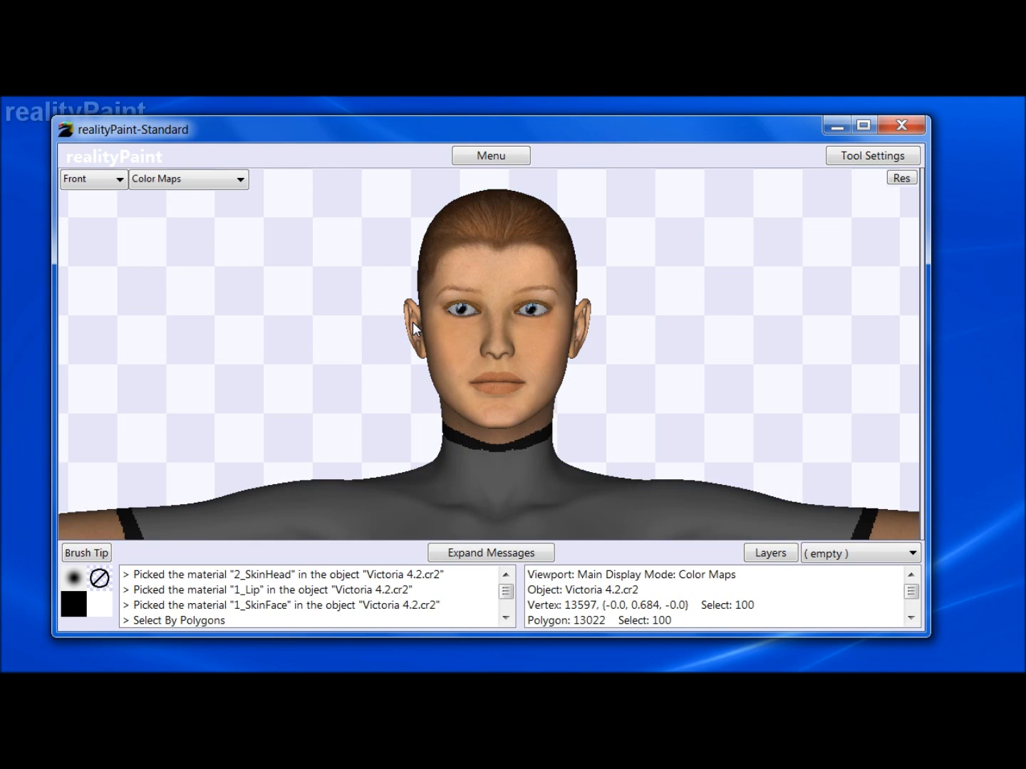
key("Left")
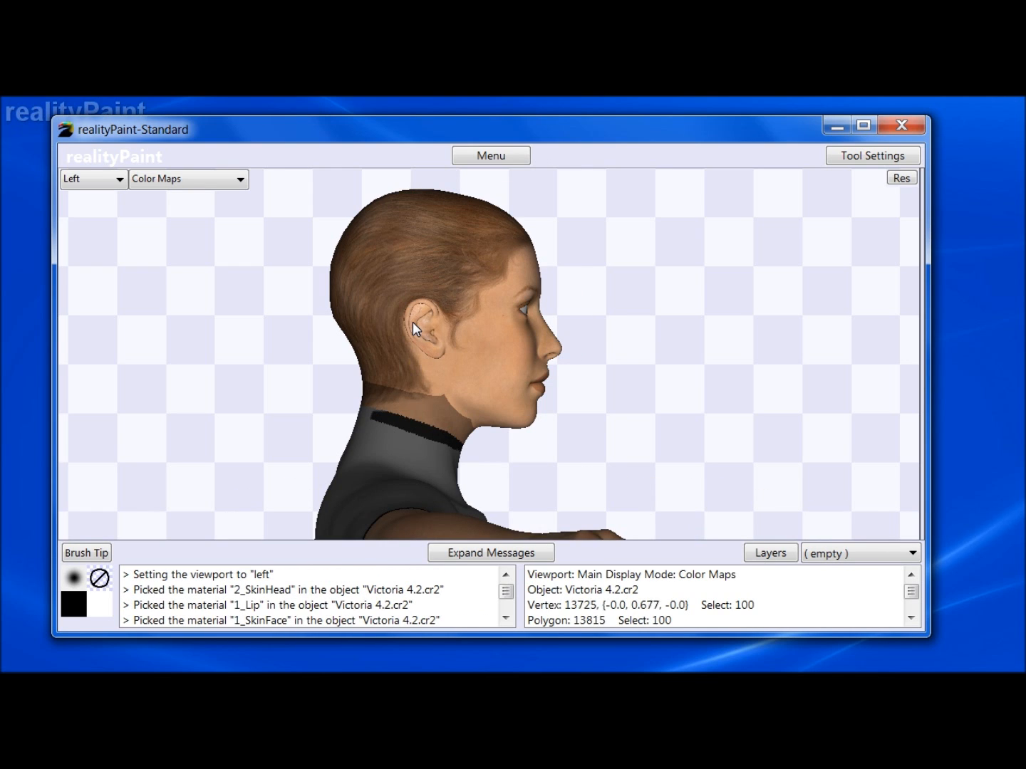
left_click(413, 399)
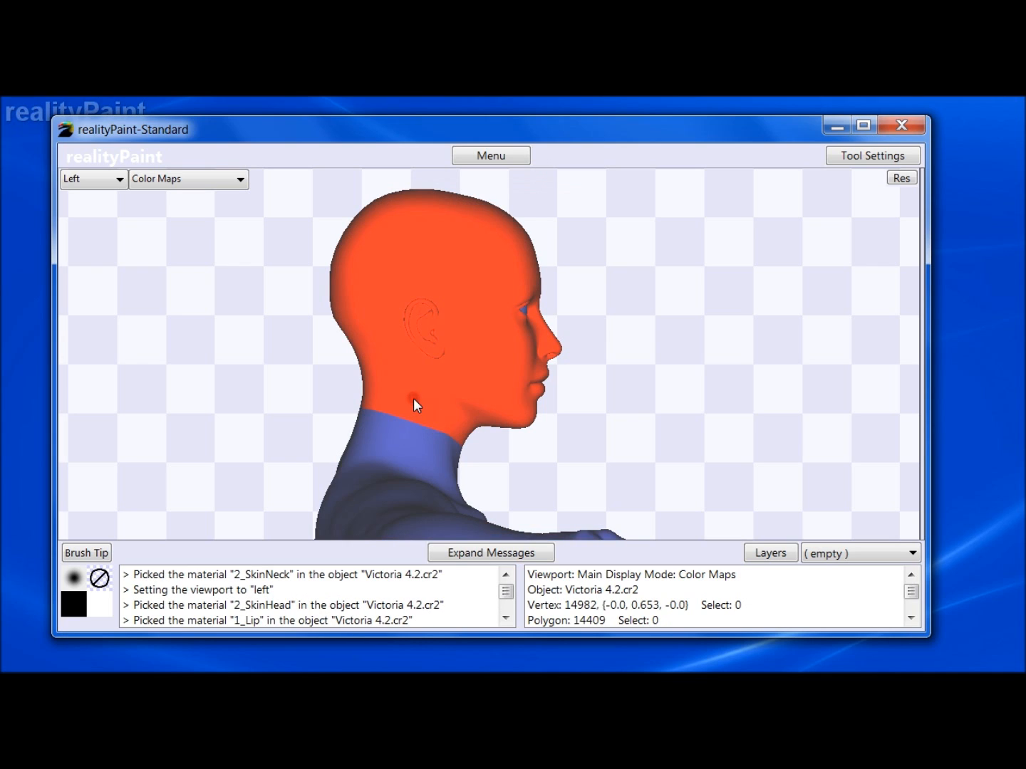
left_click(414, 430)
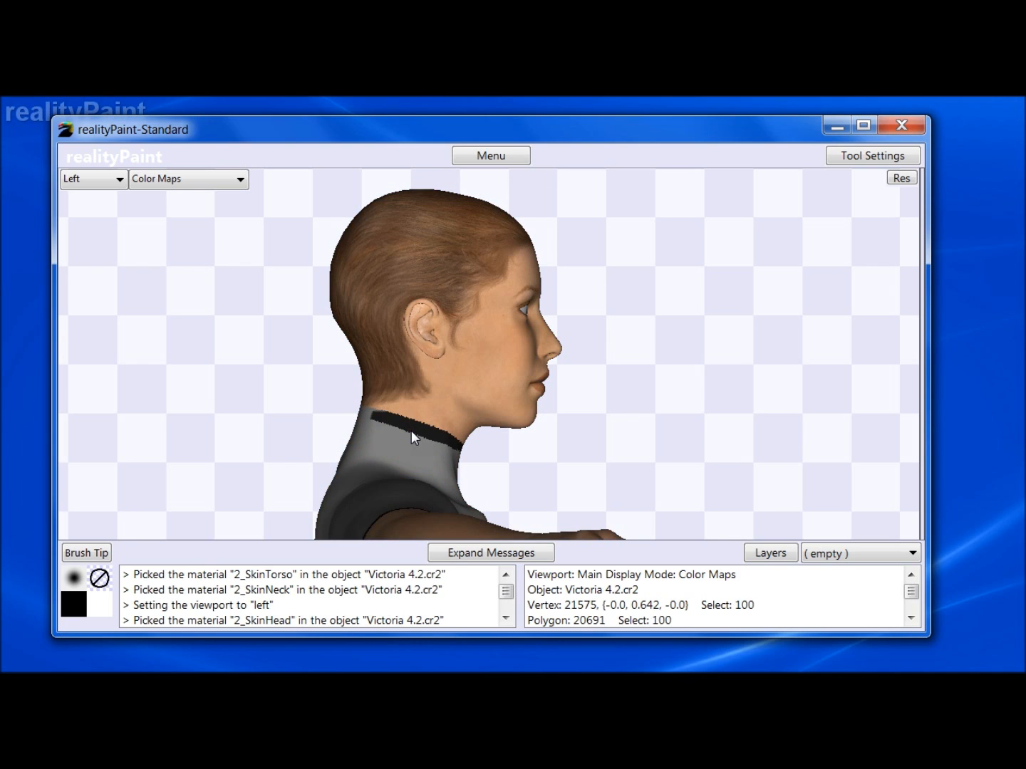
key("f")
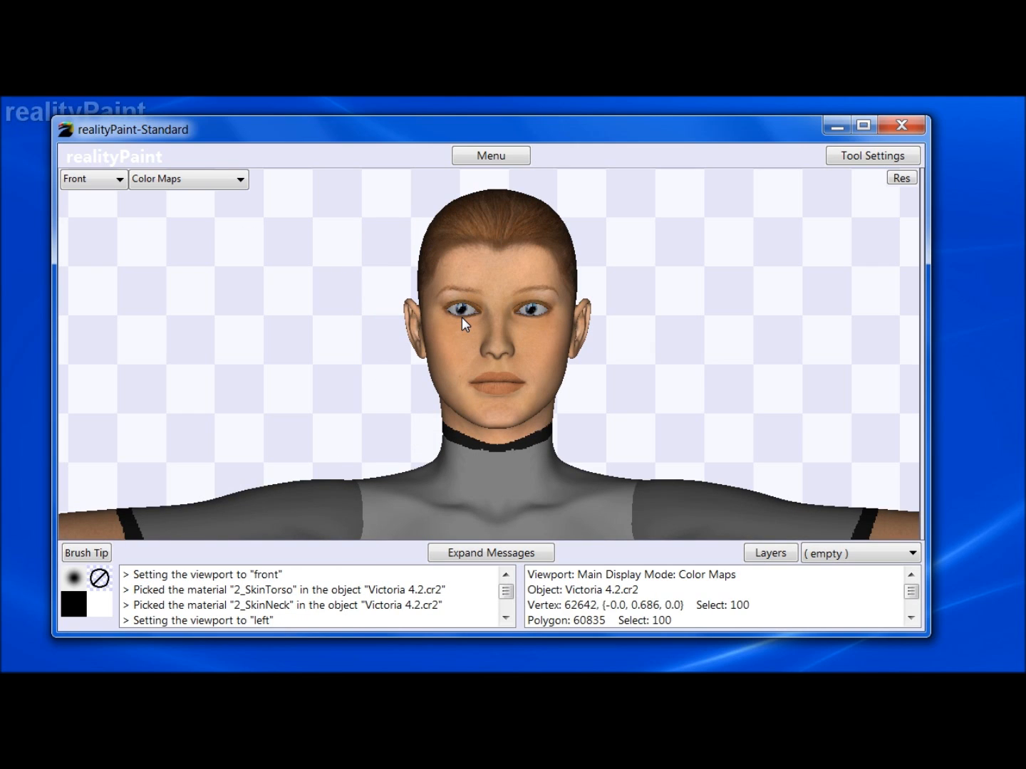
Create a display group for the selected skin polygons and rename it Skin Hide
right_click(470, 267)
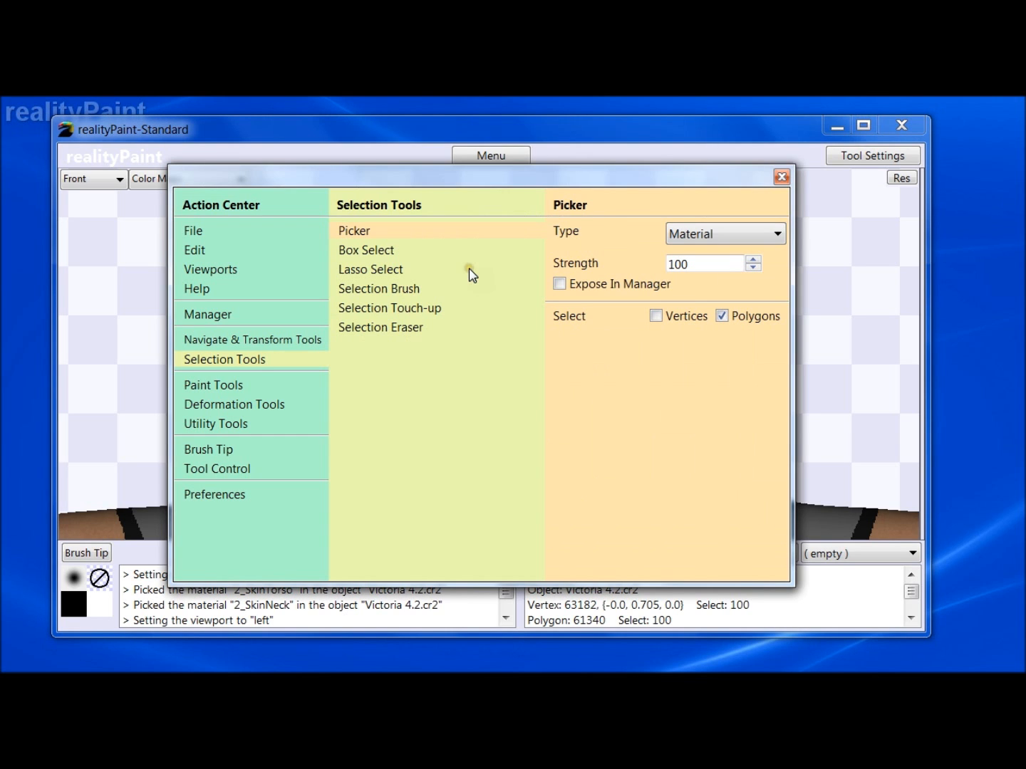
left_click(213, 315)
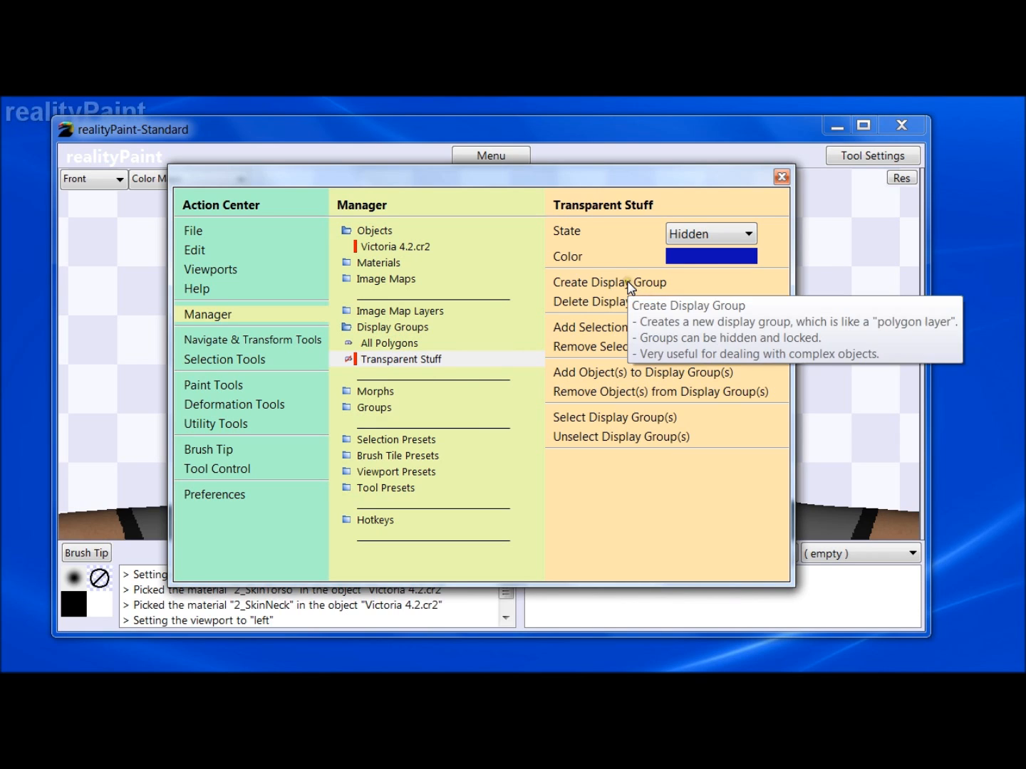
left_click(629, 283)
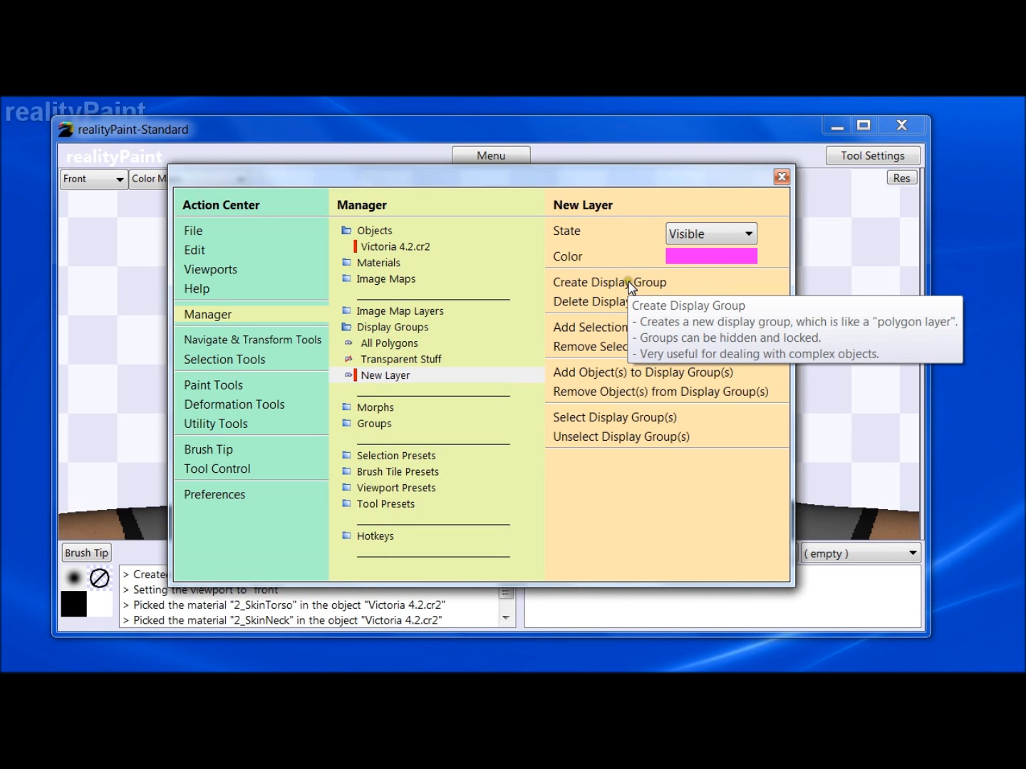
left_click(399, 377)
double_click(403, 374)
left_click_drag(418, 379, 253, 385)
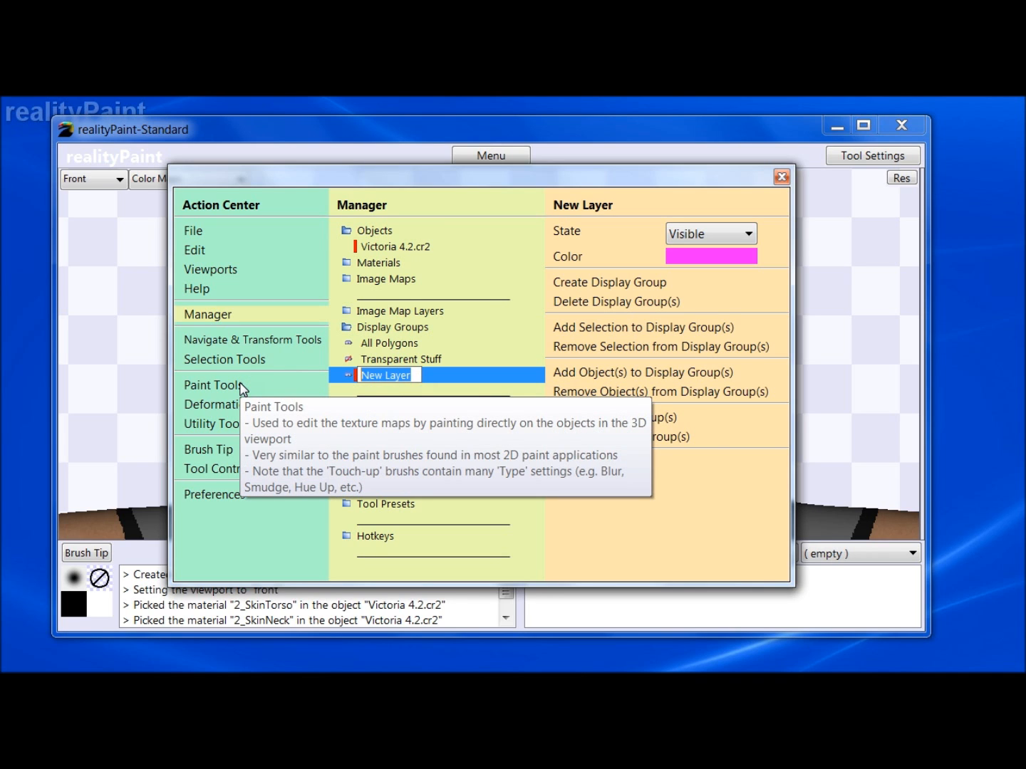
key("super")
left_click(708, 183)
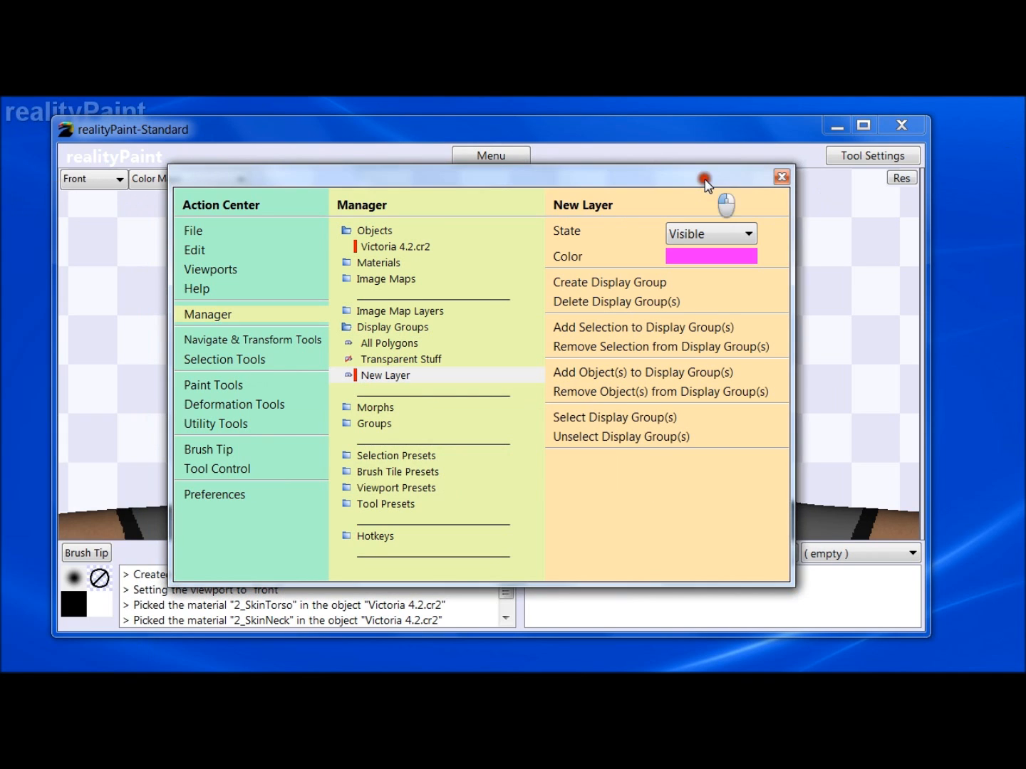
left_click(404, 380)
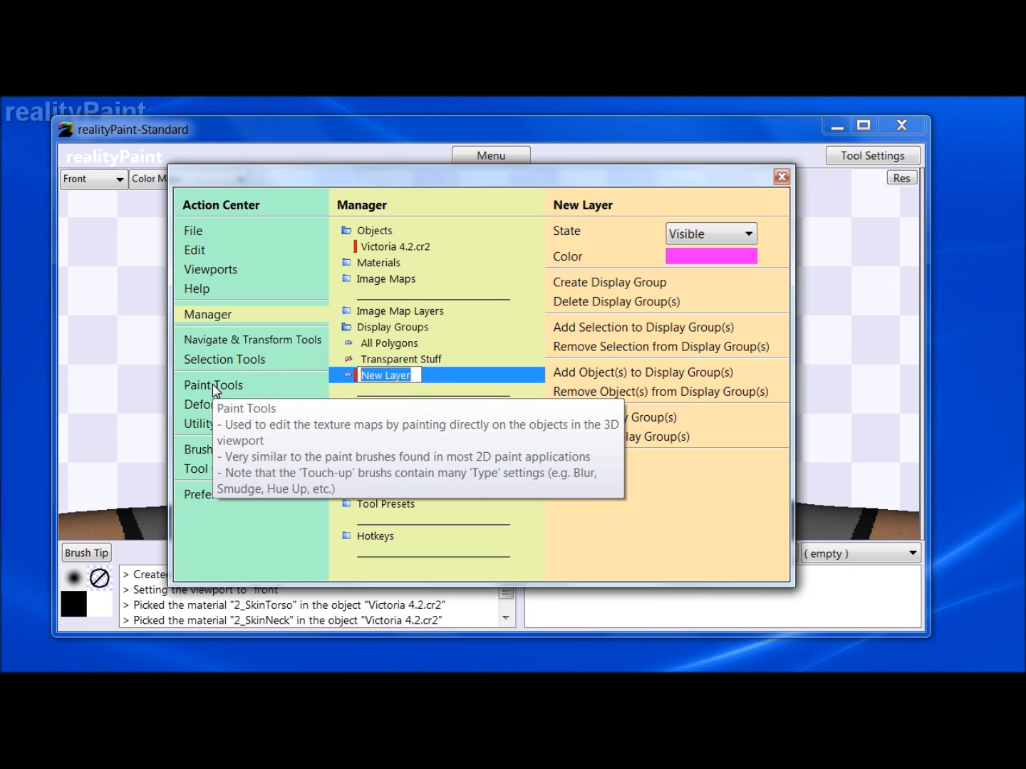
type("Skin Hide")
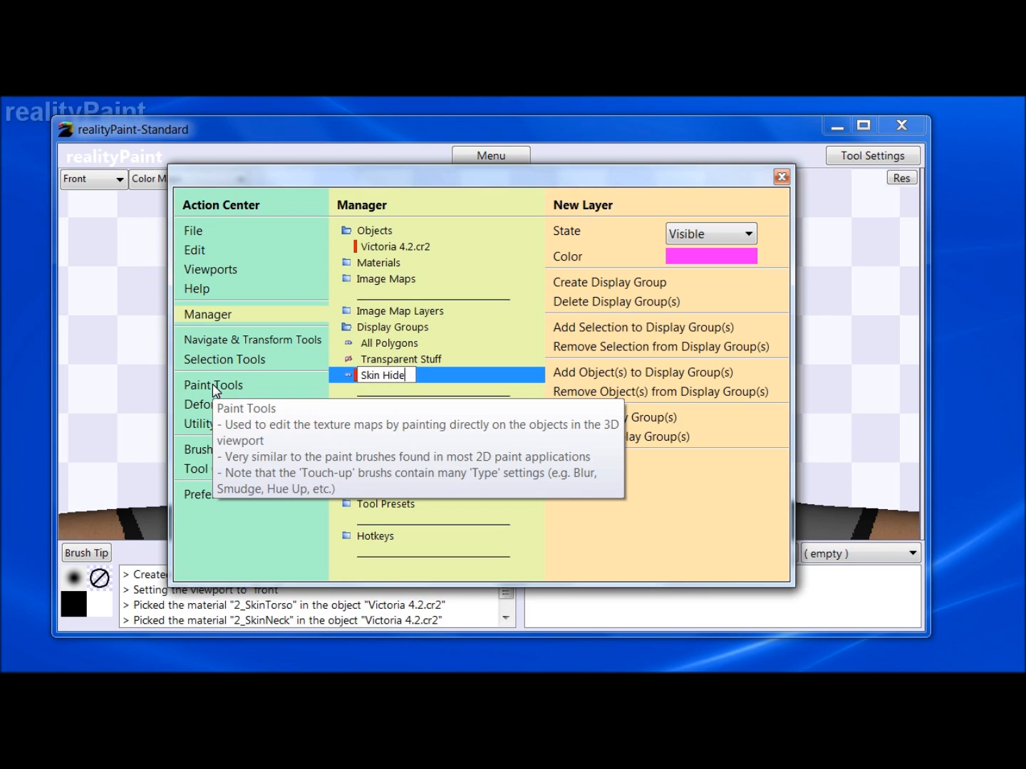
key("Return")
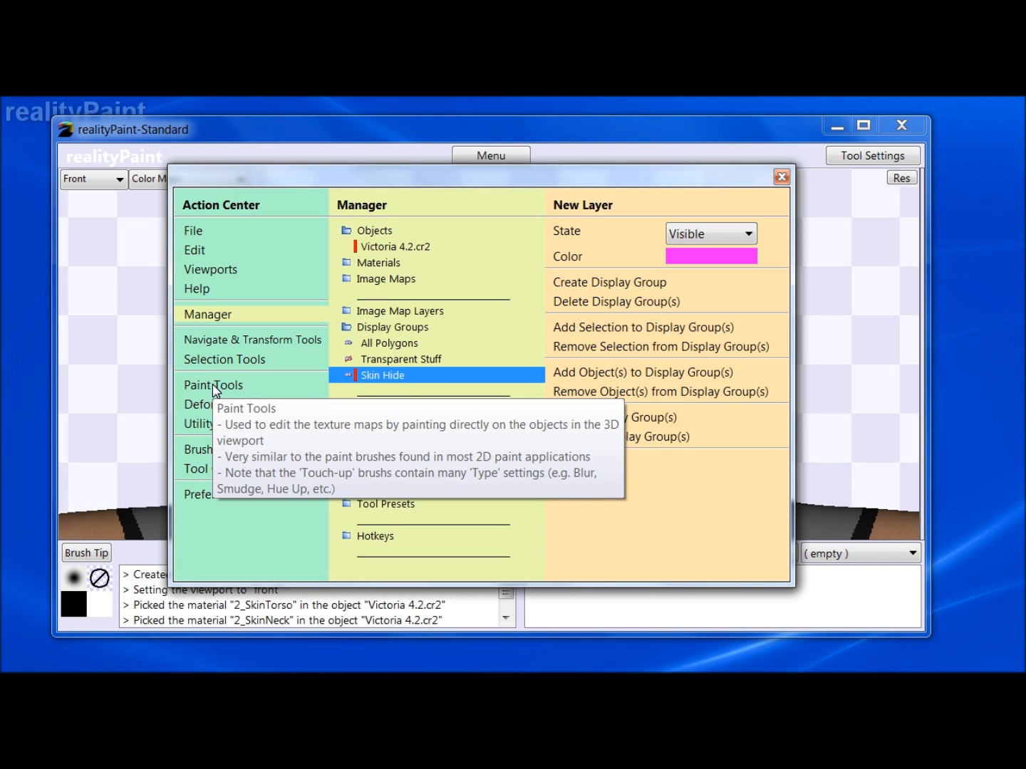
Set the Skin Hide display group's state to Hidden and clear the current selection
left_click_drag(554, 171, 644, 249)
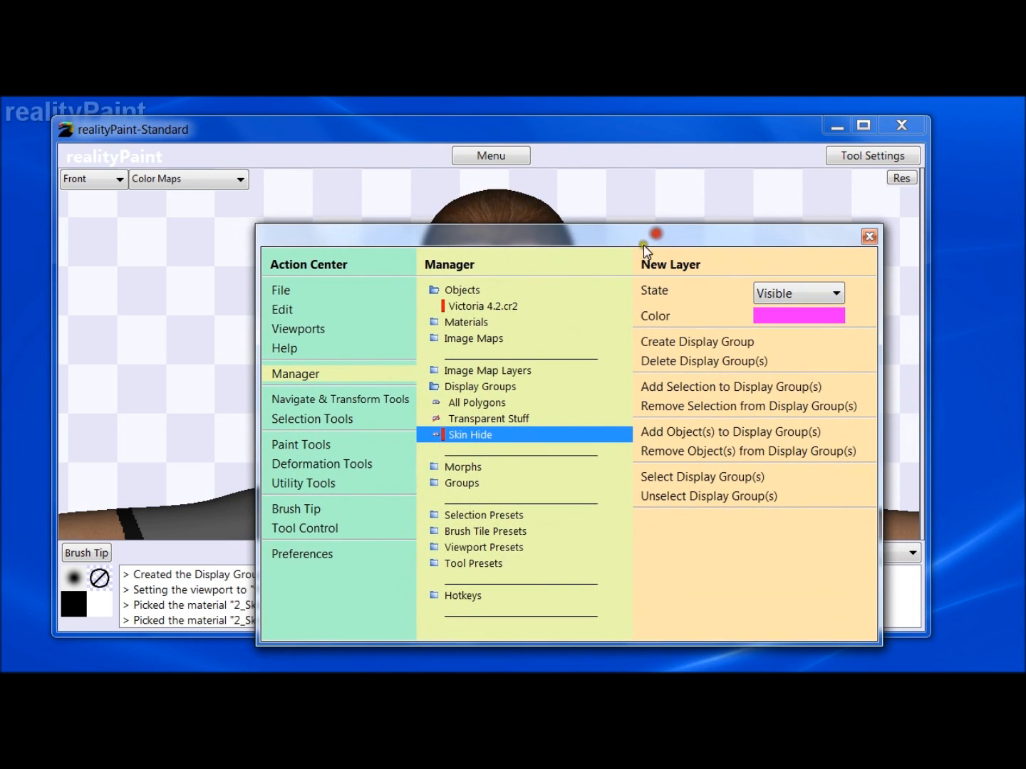
left_click(779, 293)
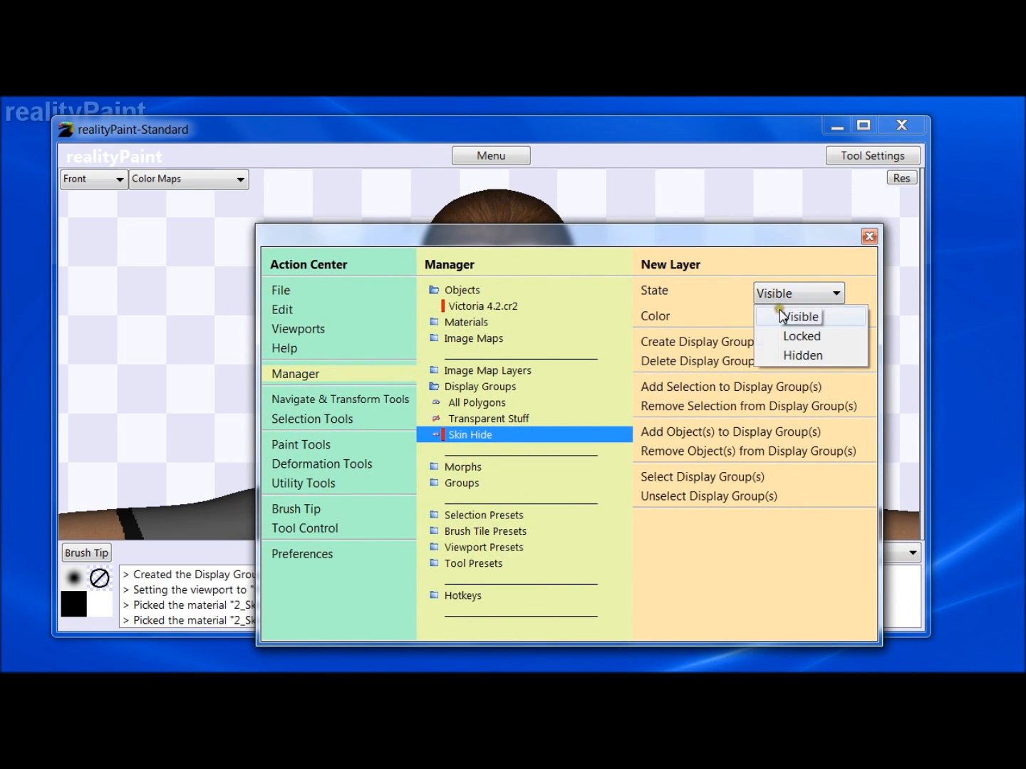
left_click(787, 355)
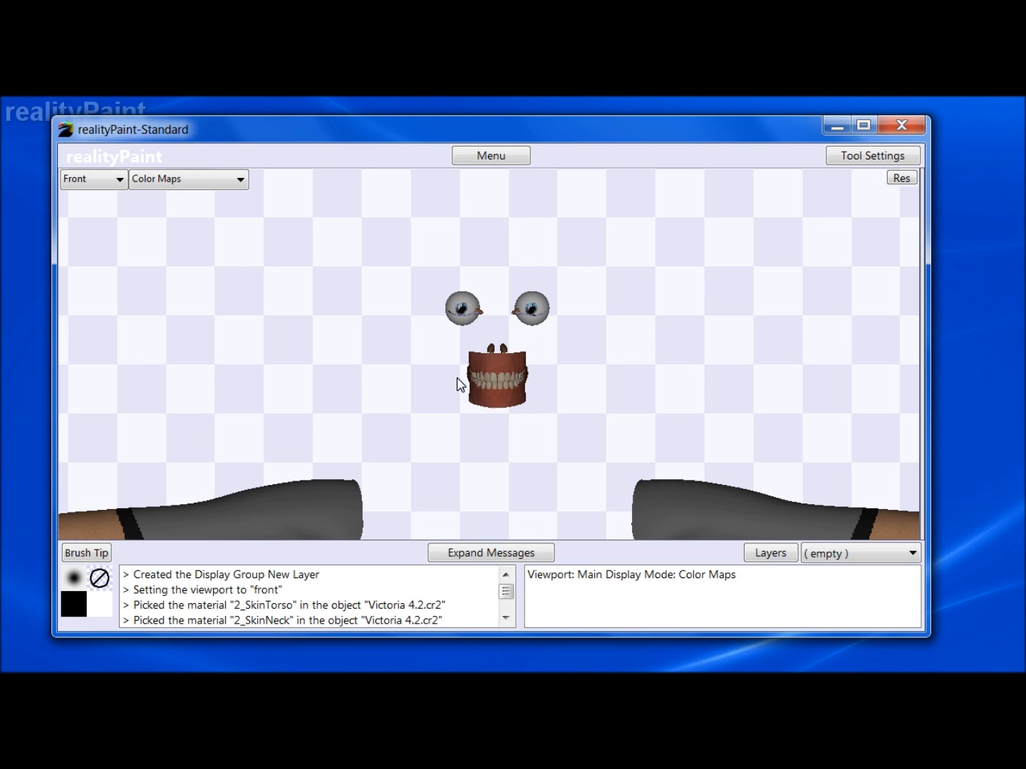
key("l")
key("Escape")
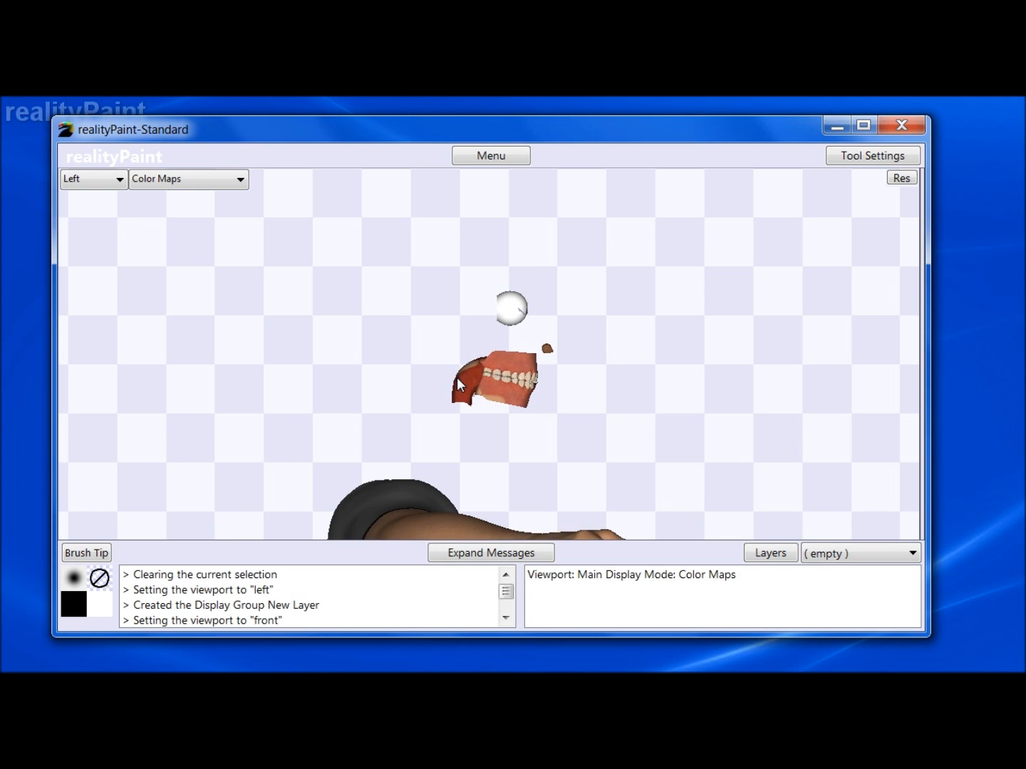
Select the 4_Tongue material inside the exposed mouth with the Picker
key("z")
left_click_drag(418, 254, 580, 446)
left_click_drag(288, 236, 598, 433)
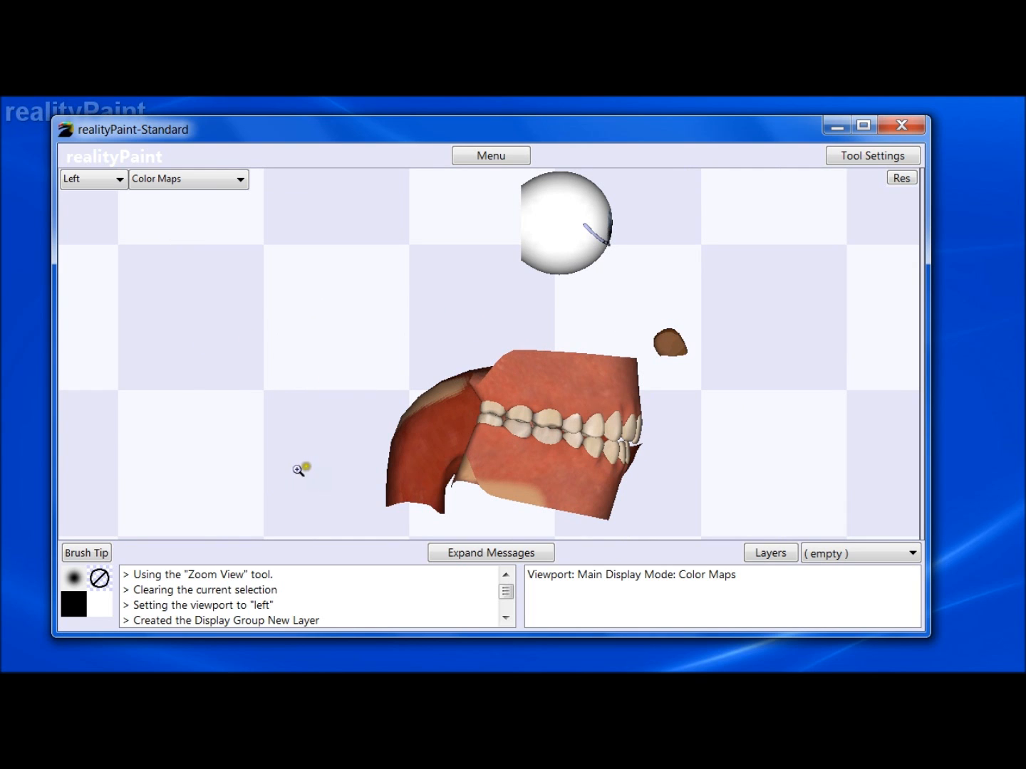
key("r")
mouse_move(465, 436)
left_mouse_down()
mouse_move(522, 434)
mouse_move(525, 485)
mouse_move(464, 446)
left_mouse_up()
mouse_move(562, 423)
left_mouse_down()
mouse_move(609, 450)
mouse_move(614, 444)
mouse_move(507, 448)
mouse_move(545, 420)
left_mouse_up()
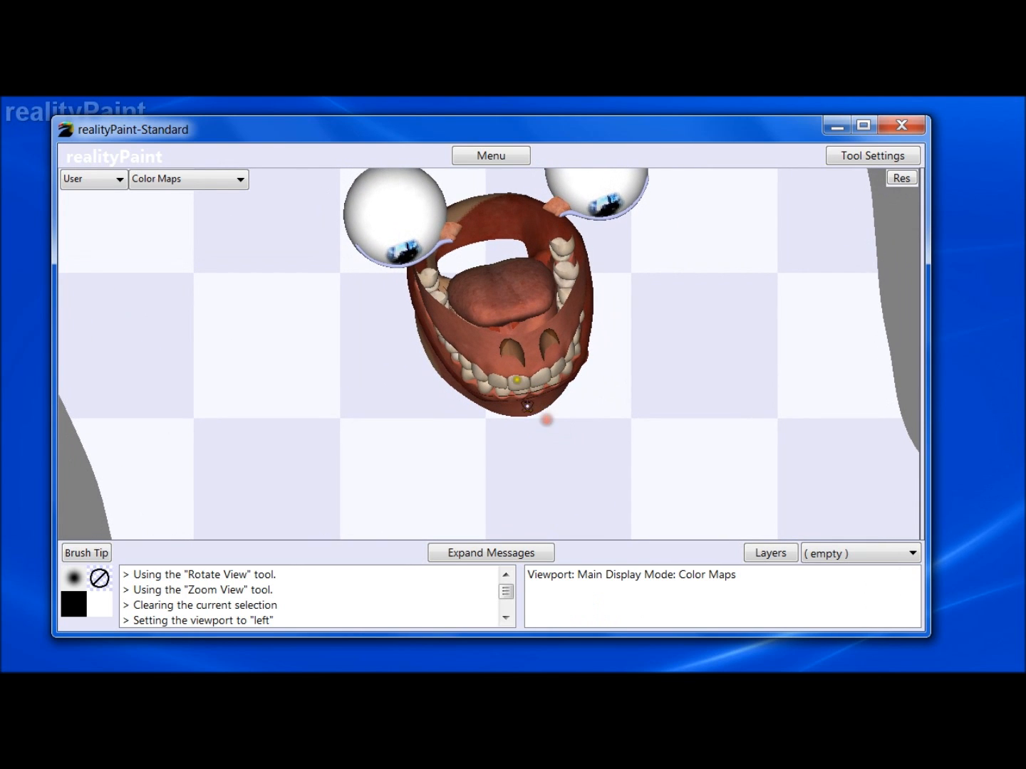
key("space")
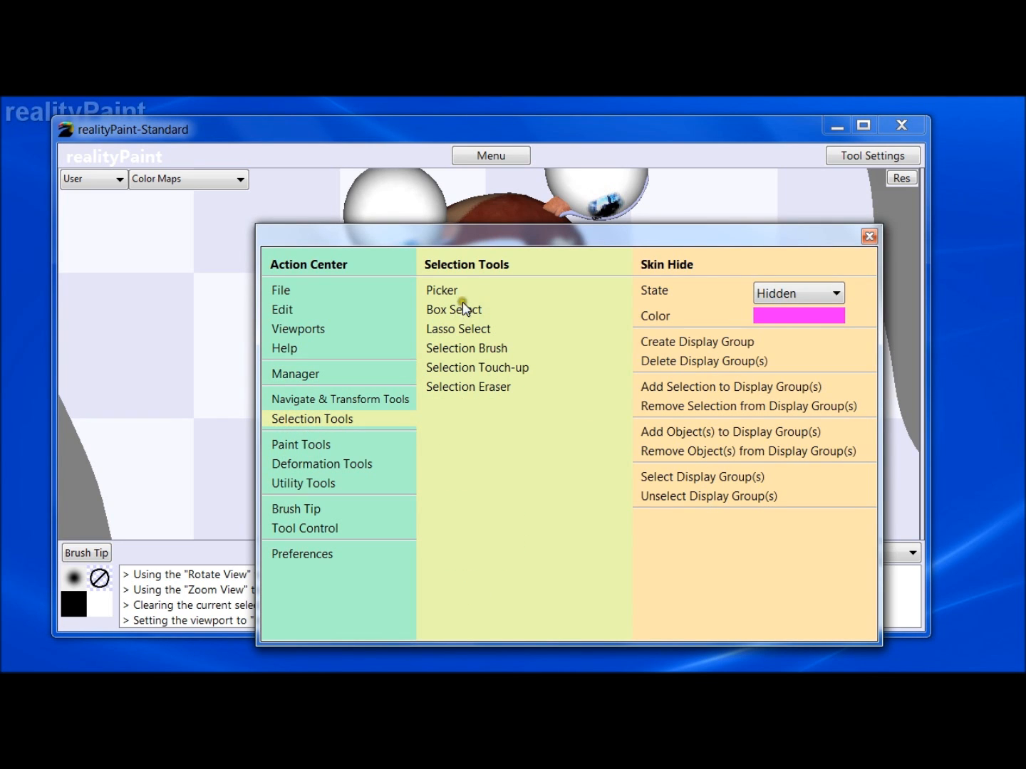
left_click(442, 291)
left_click(498, 293)
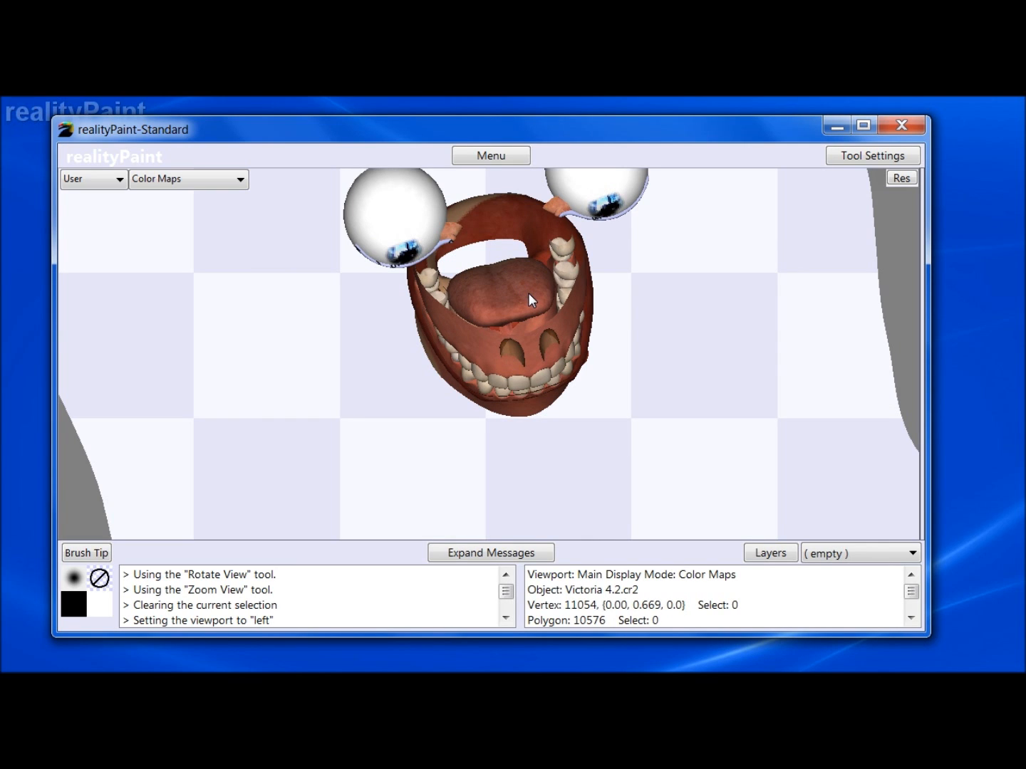
left_click(513, 279)
Create another display group for the selected tongue polygons and rename it Tongue
right_click(513, 280)
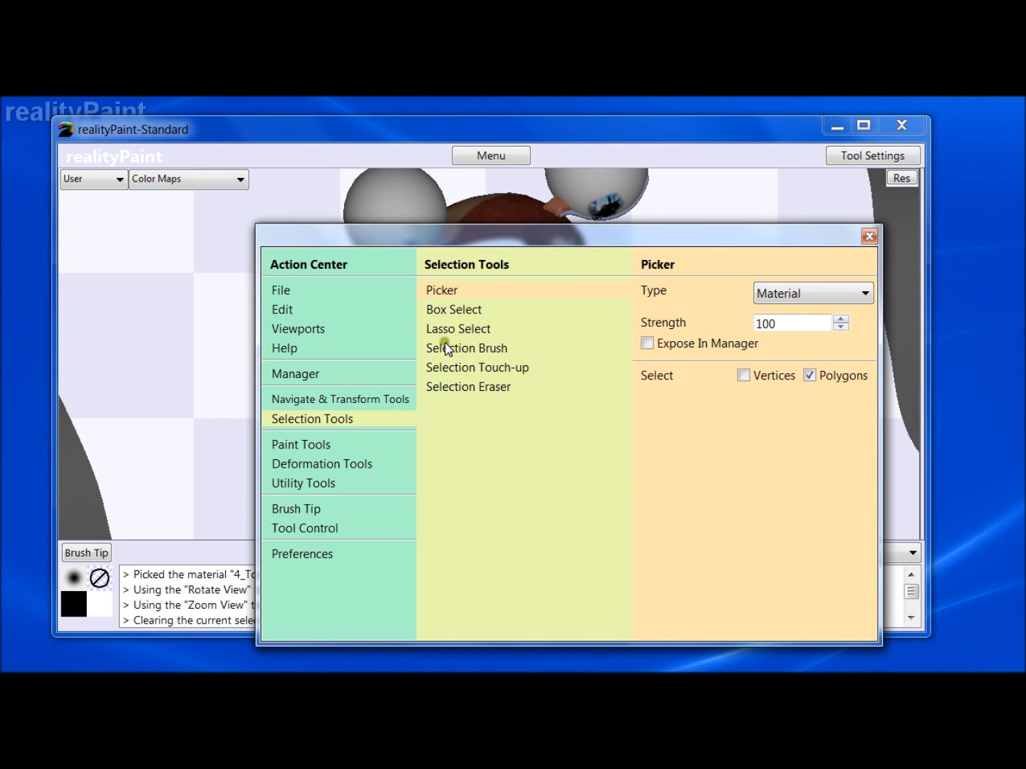
left_click(316, 428)
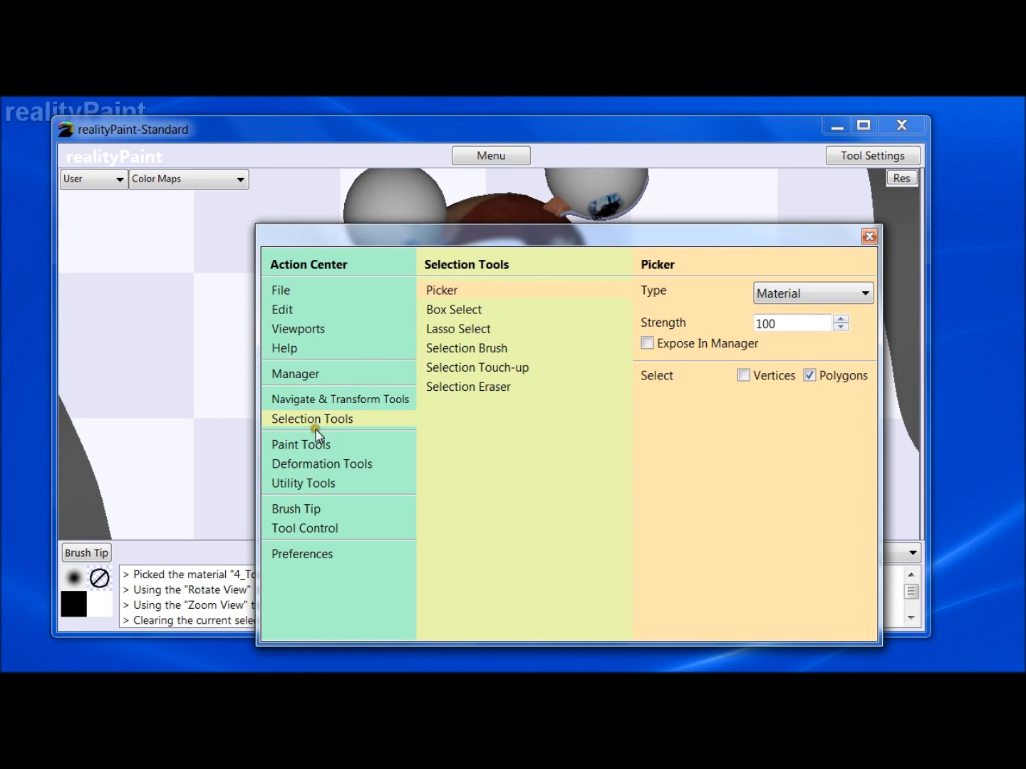
left_click(295, 374)
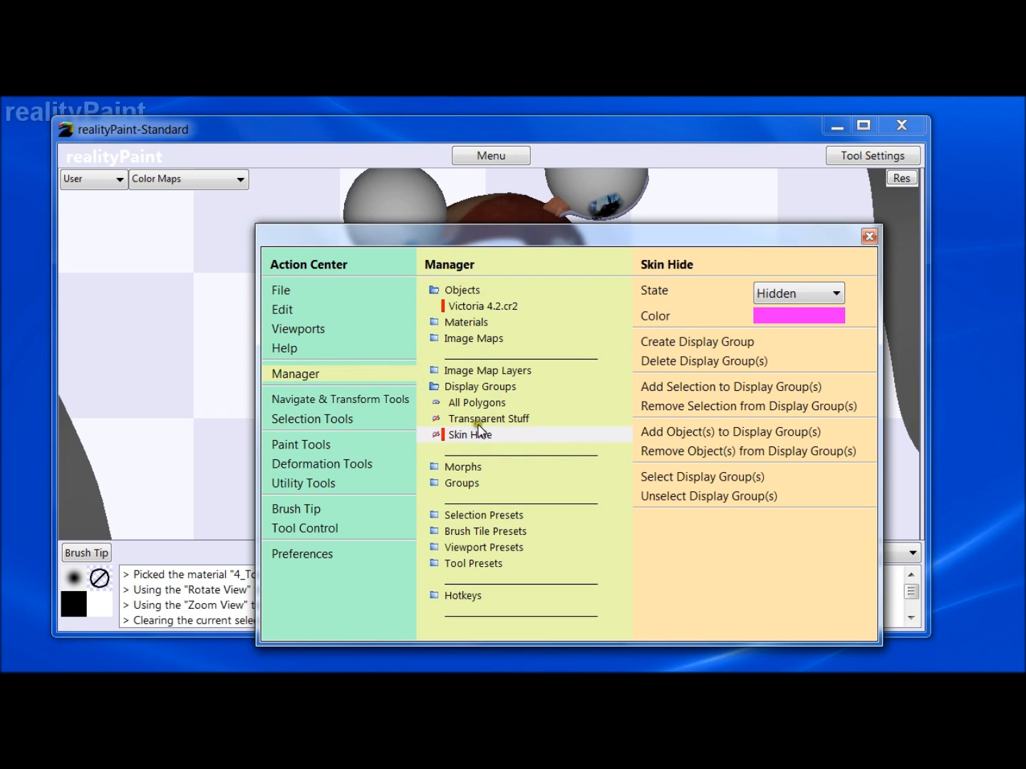
left_click(699, 341)
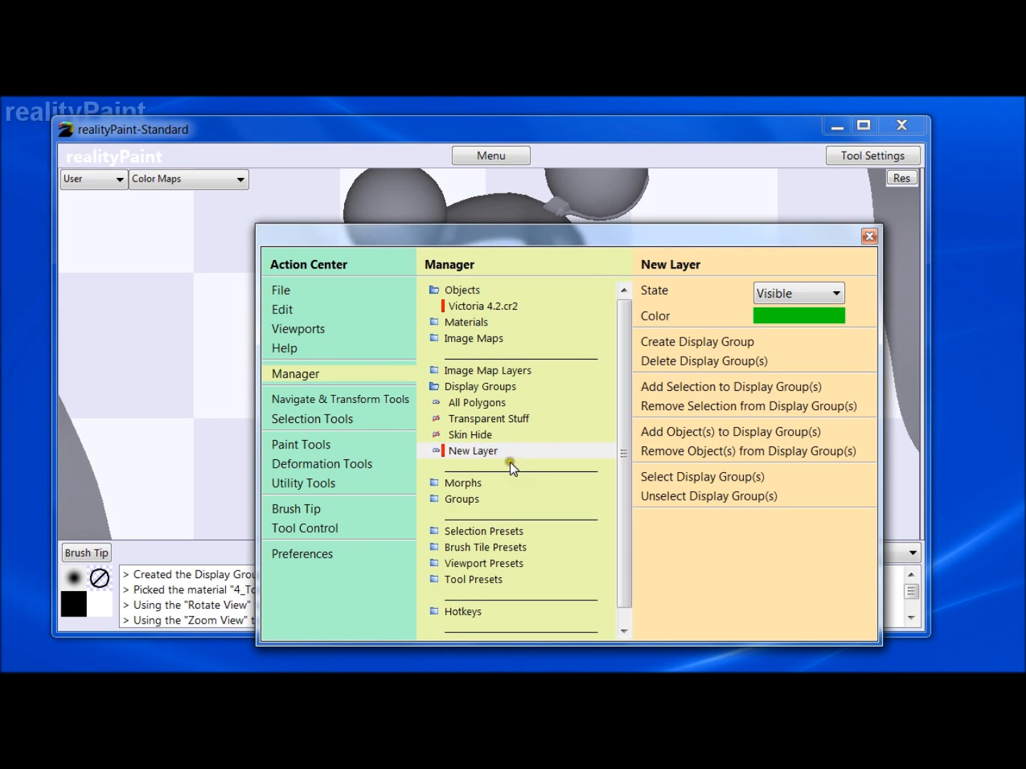
left_click(485, 451)
left_click(486, 453)
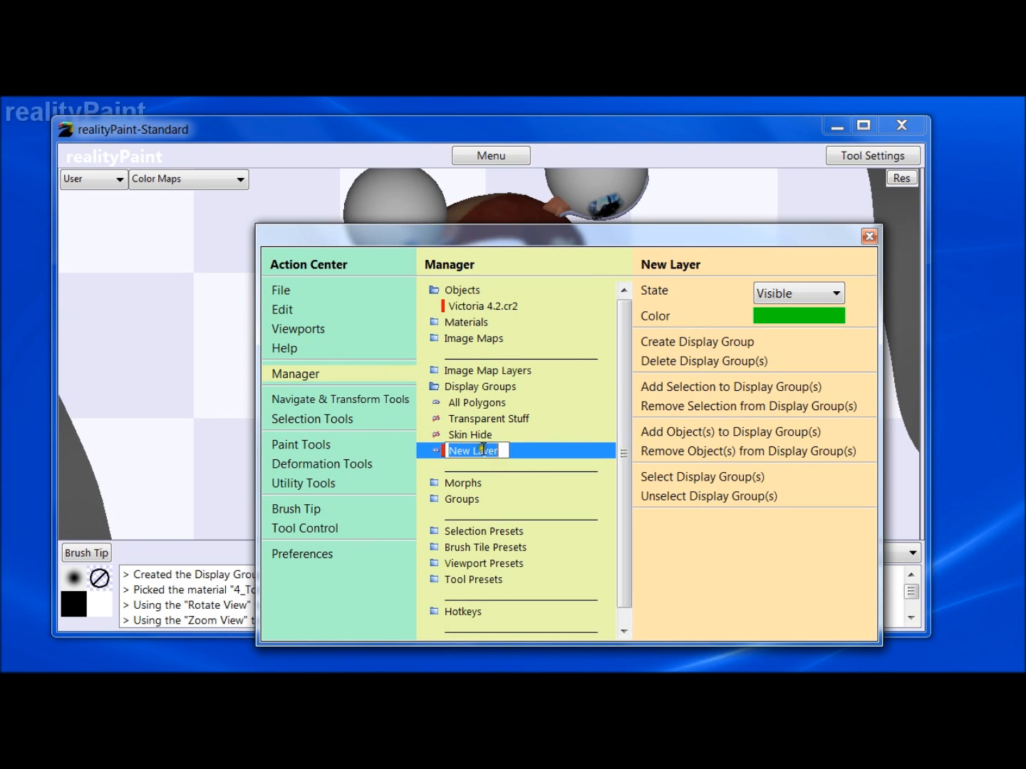
key("BackSpace")
type("Tongue")
key("Return")
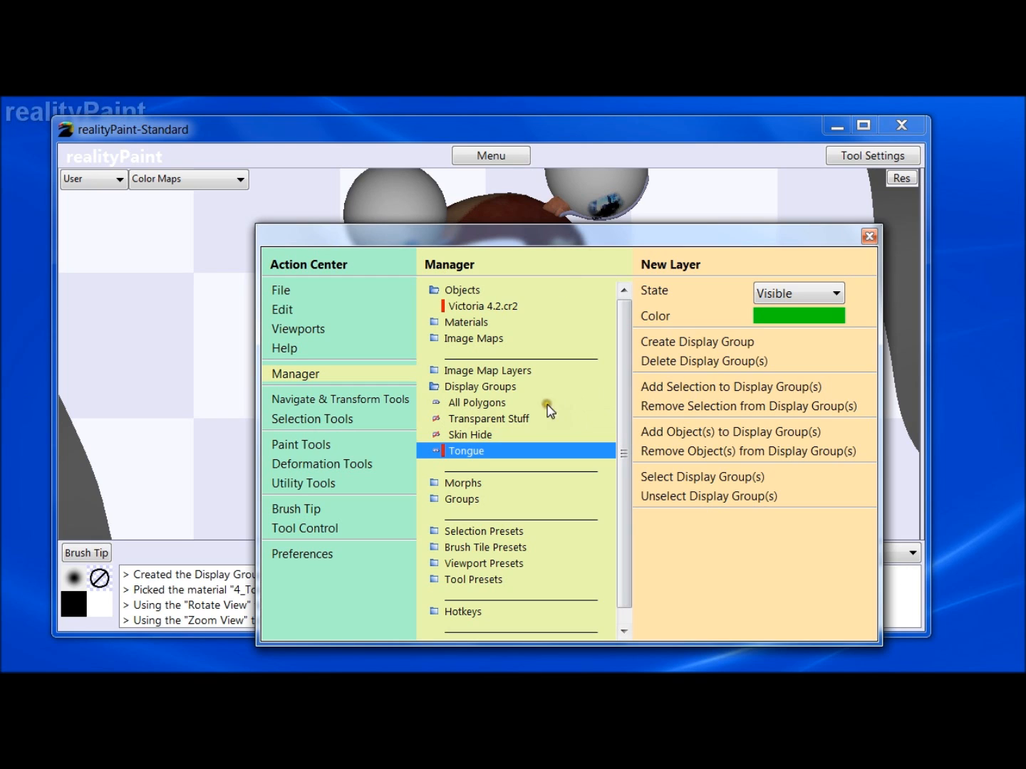
Try to isolate the tongue by setting the All Polygons display group to Hidden and the Tongue group to Visible
left_click(476, 403)
left_click(765, 293)
left_click(802, 357)
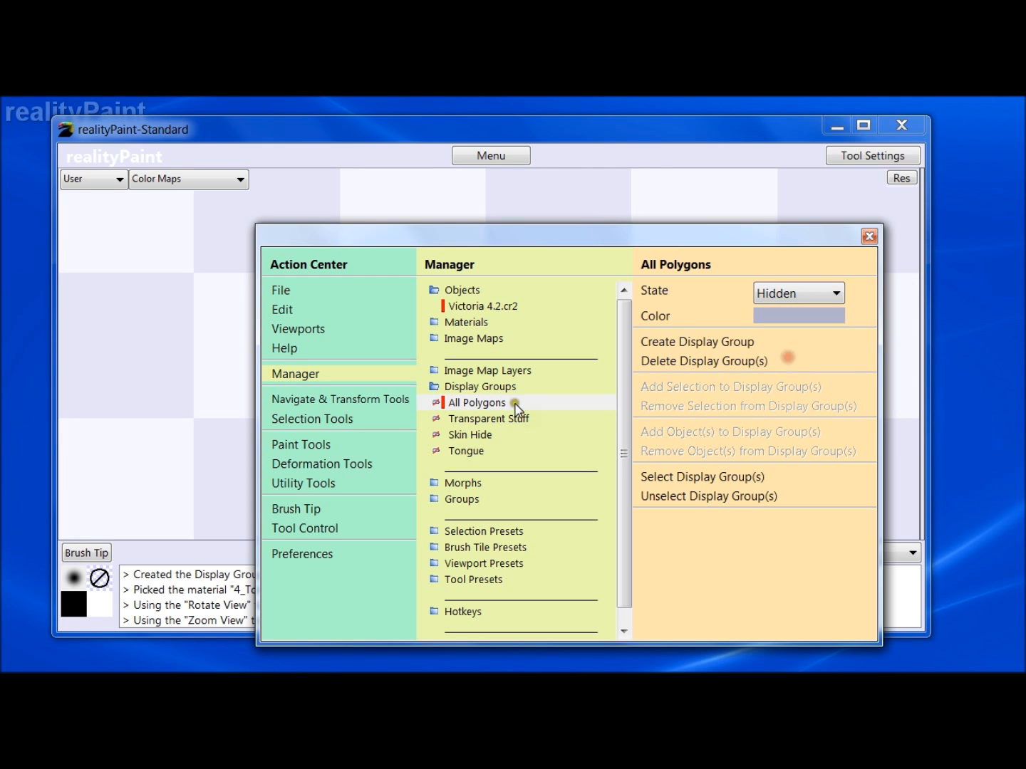
left_click(479, 451)
left_click(799, 294)
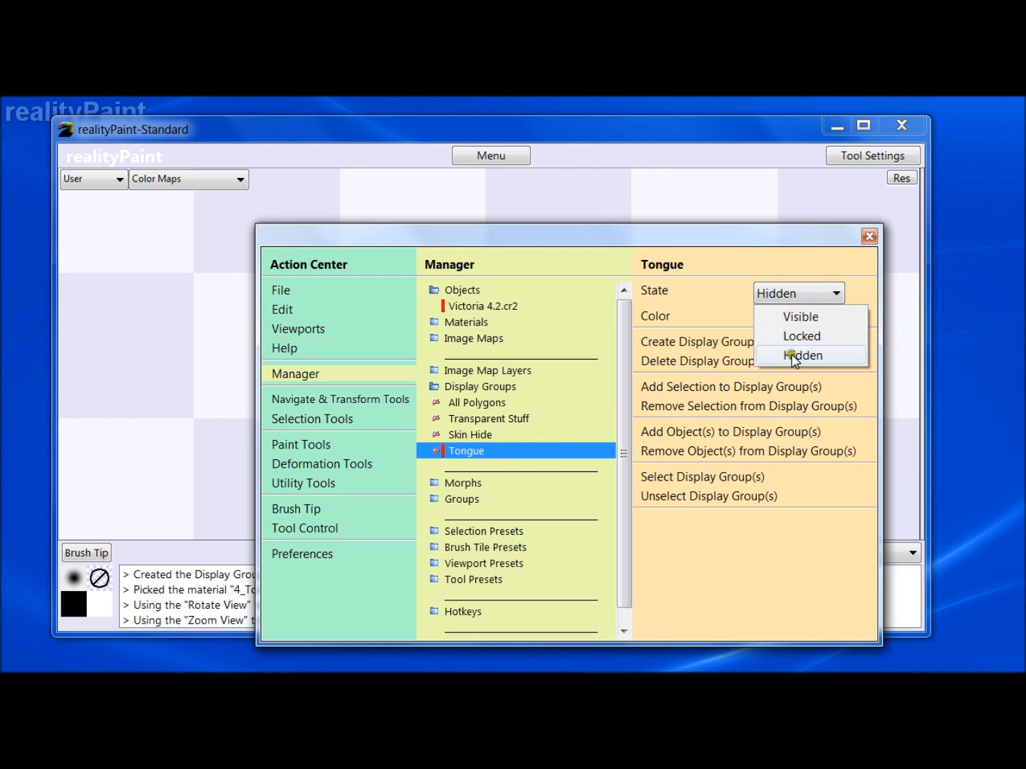
left_click(802, 318)
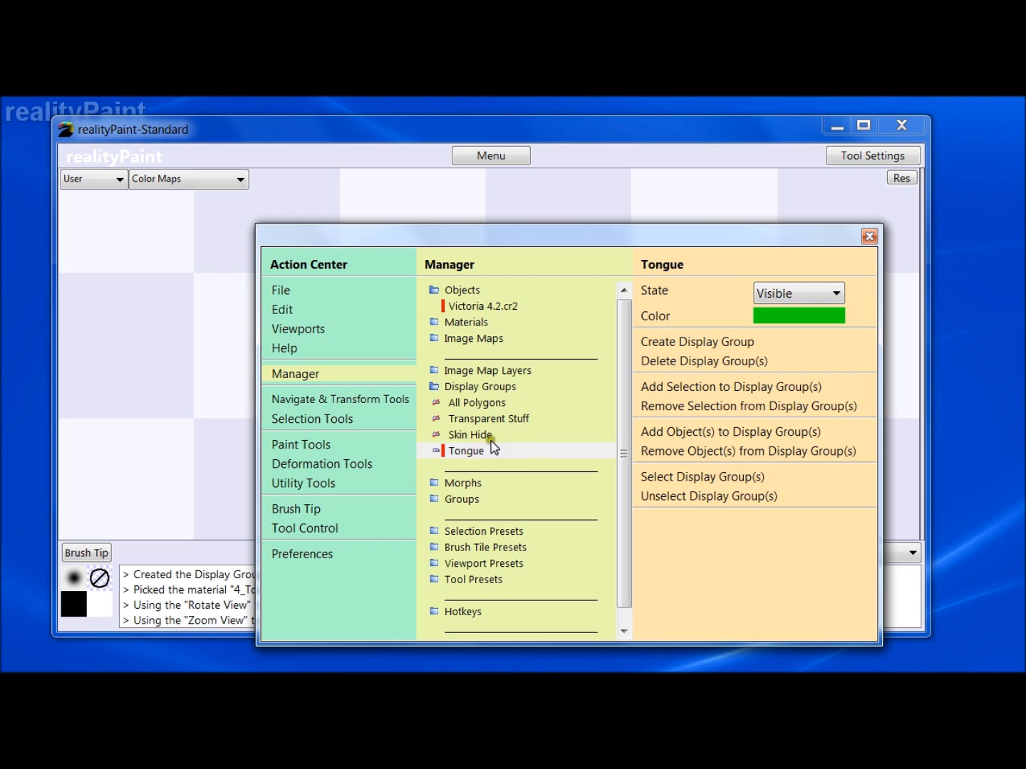
key("Escape")
left_click_drag(525, 310, 493, 275)
left_click_drag(514, 388, 552, 392)
left_click_drag(464, 346, 545, 367)
Set the All Polygons display group's state to Visible and look over the face from the brow to the chin
right_click(545, 367)
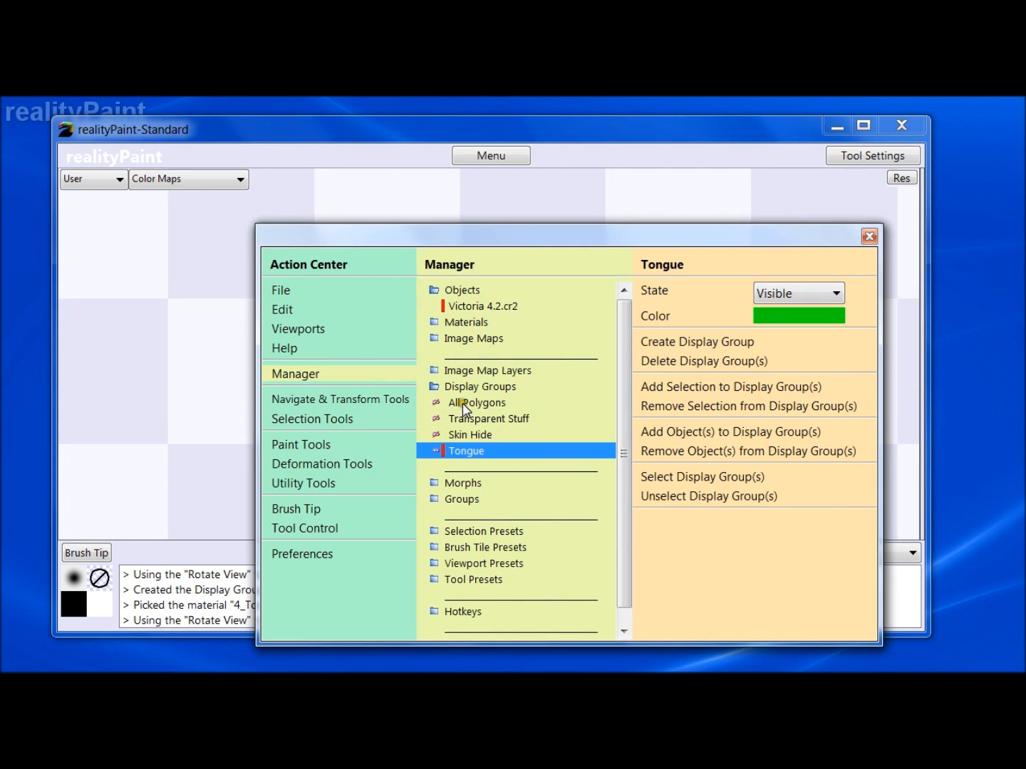
left_click(456, 403)
left_click(769, 292)
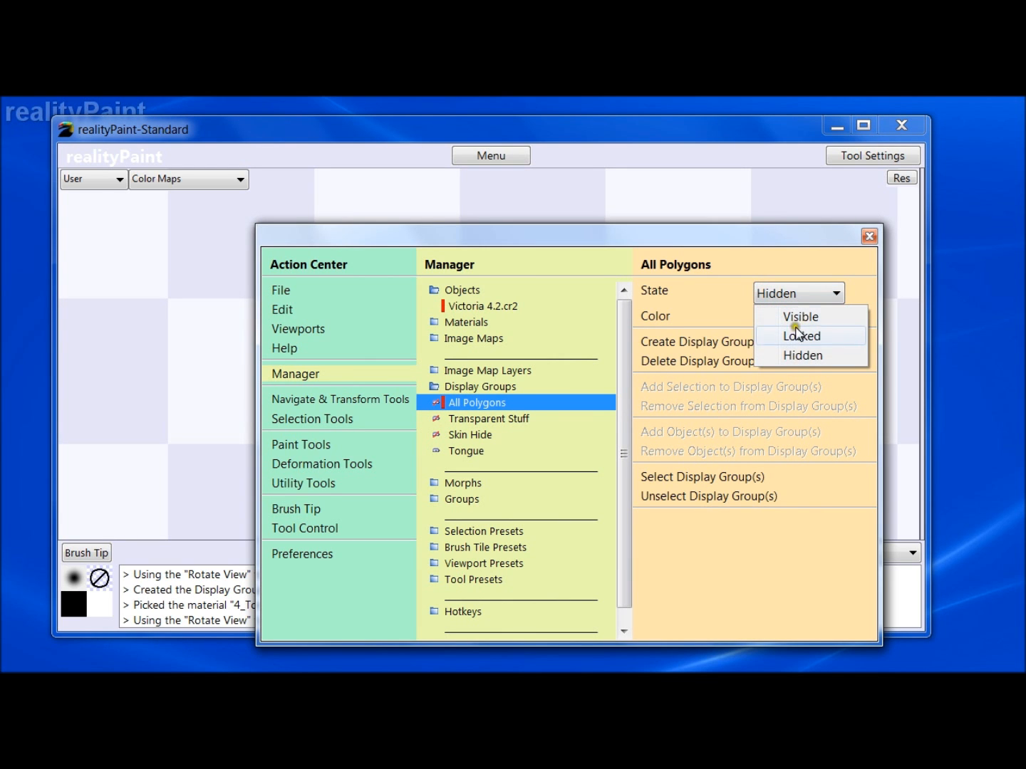
left_click(796, 317)
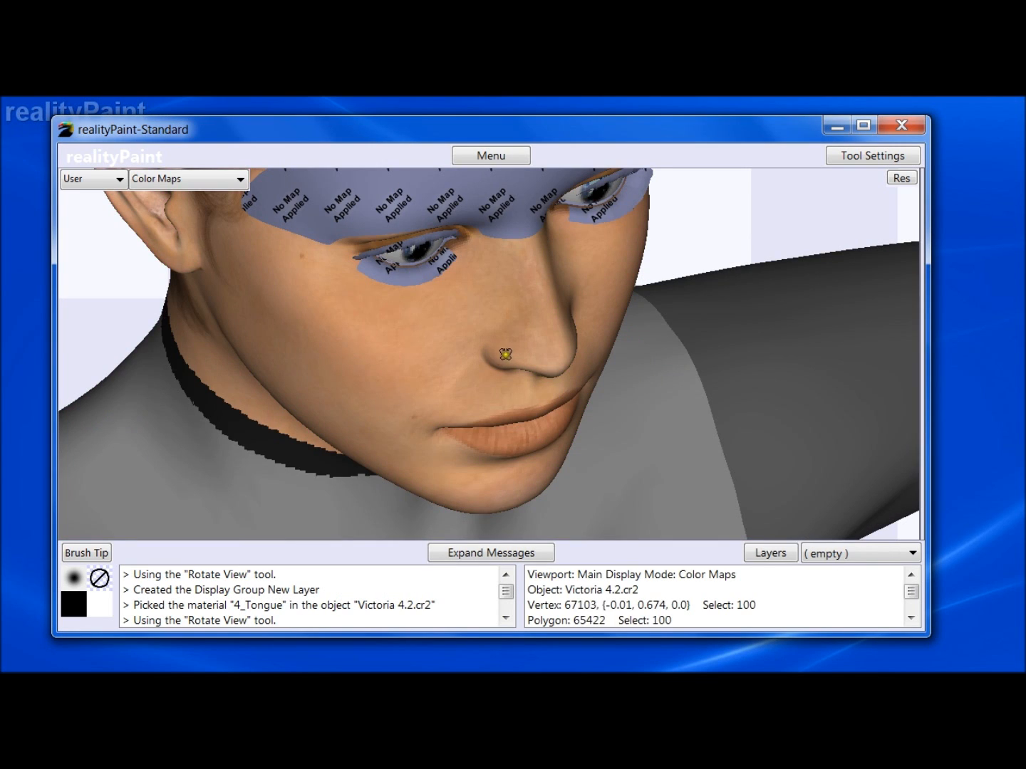
left_click_drag(505, 396, 518, 344)
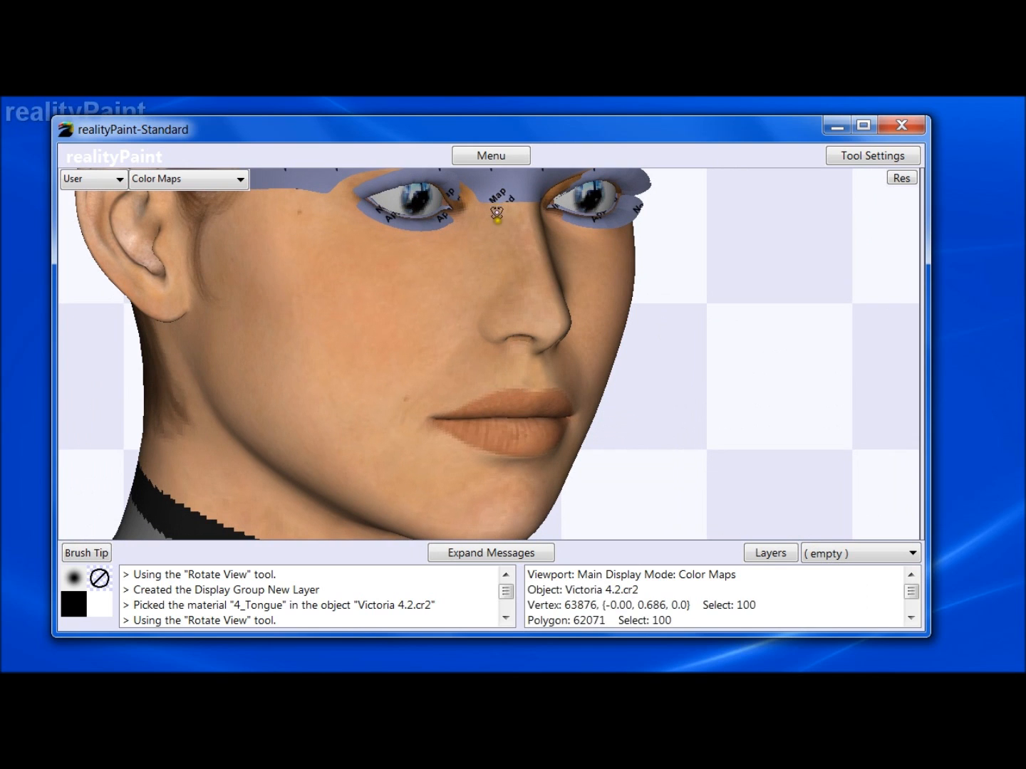
middle_click_drag(539, 203, 528, 385)
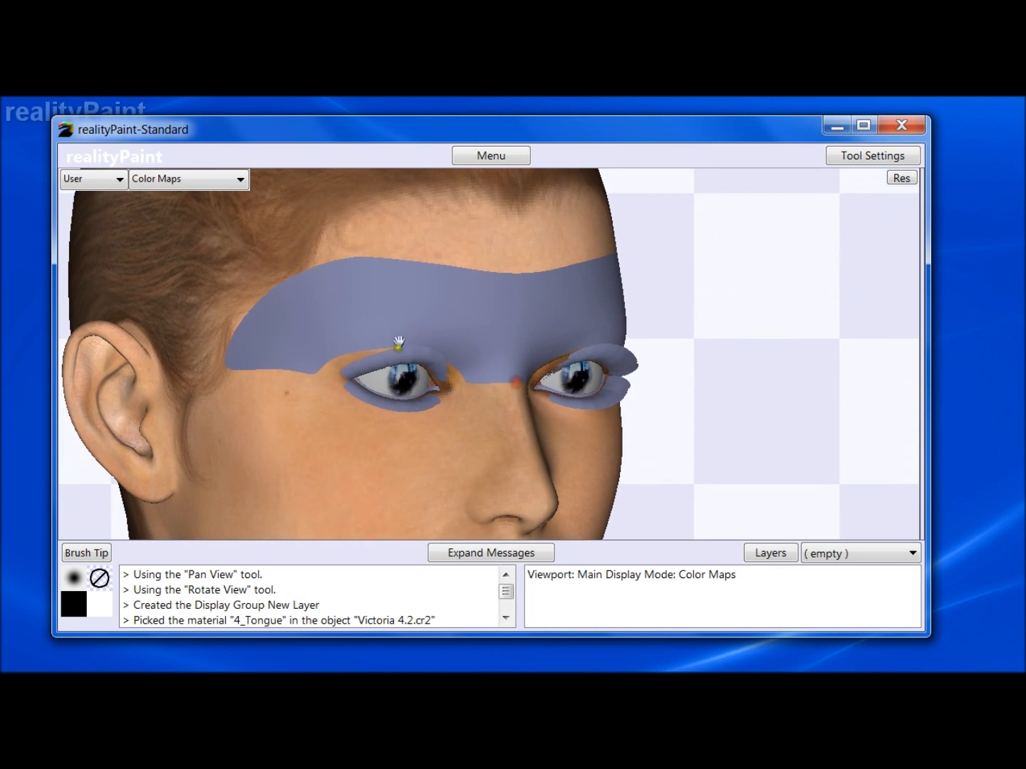
Set the Transparent Stuff display group's state to Hidden
key("space")
left_click(458, 418)
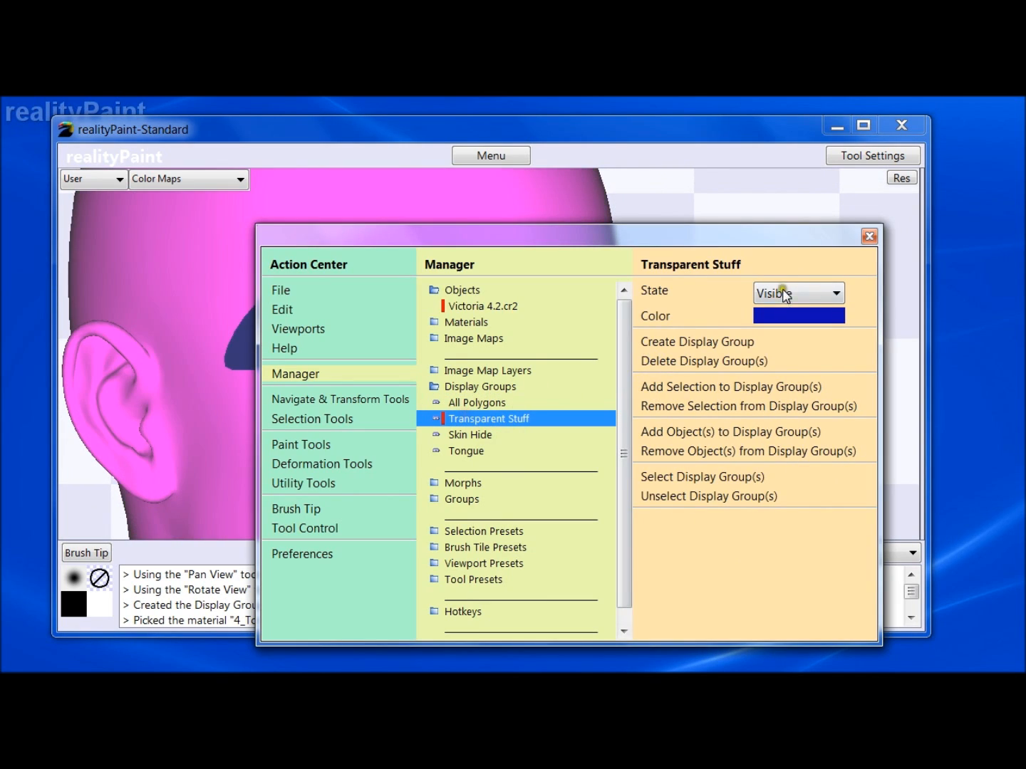
left_click(778, 292)
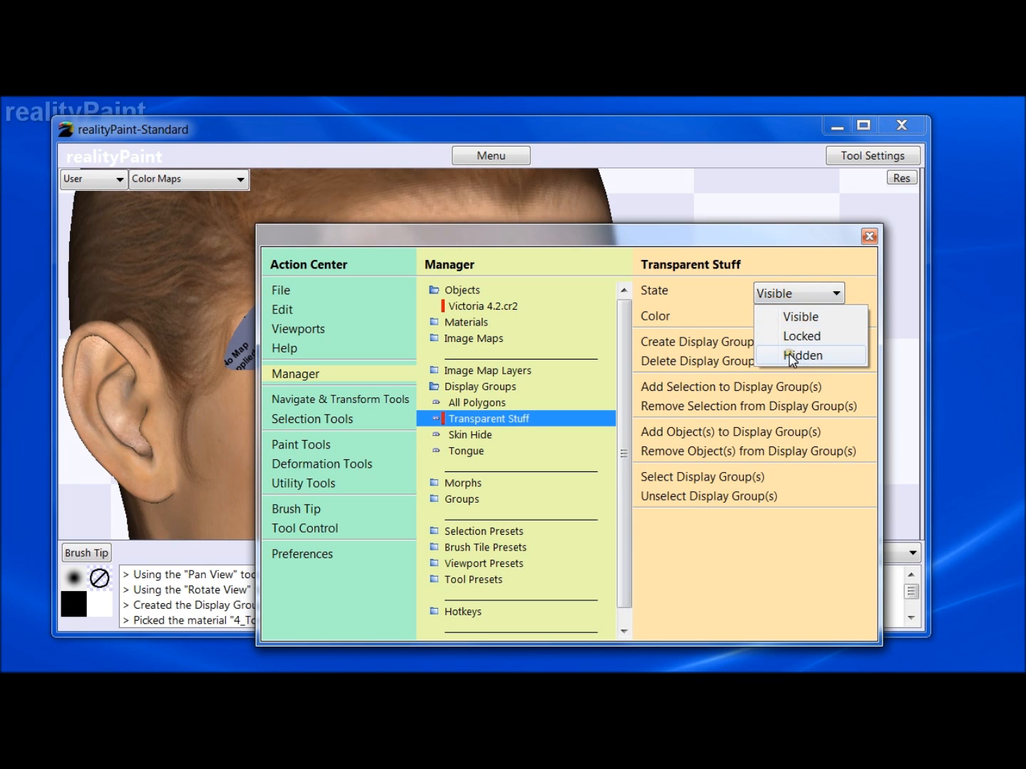
left_click(783, 353)
key("space")
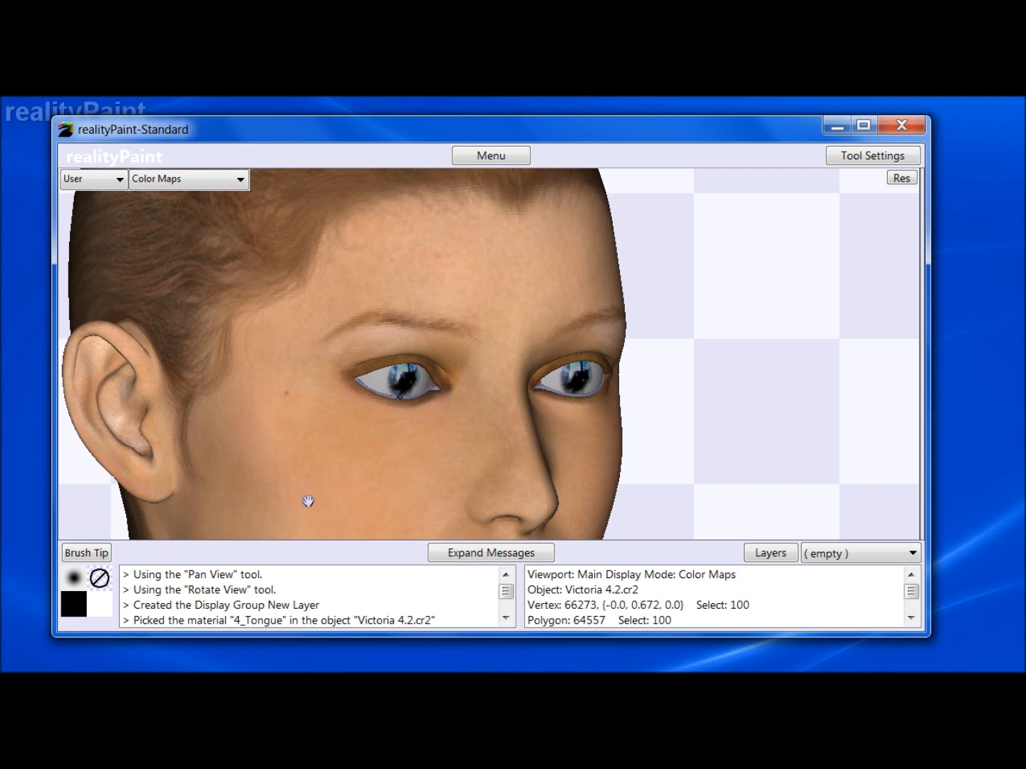
right_click(280, 292)
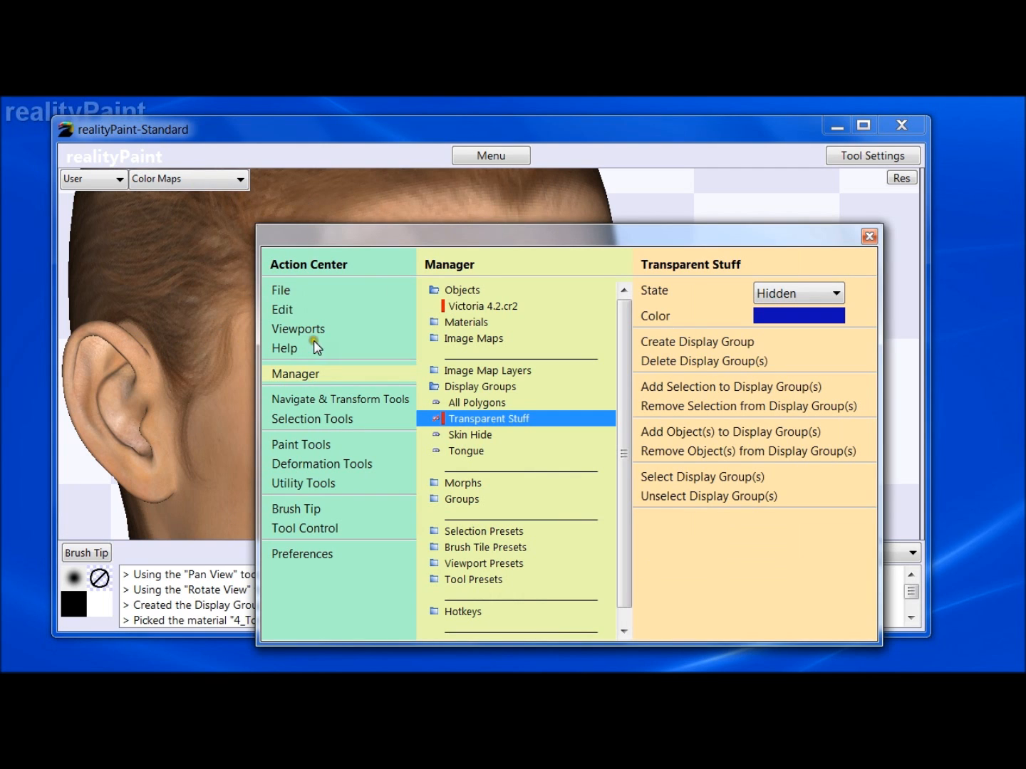
left_click(294, 310)
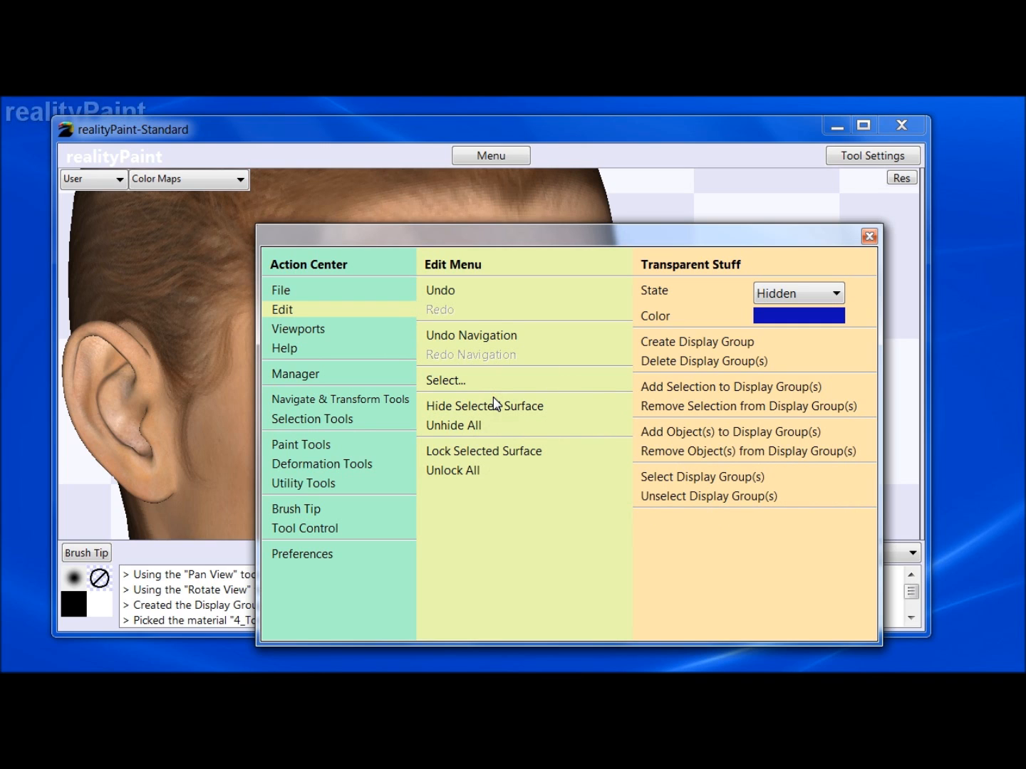
left_click(326, 378)
left_click(234, 339)
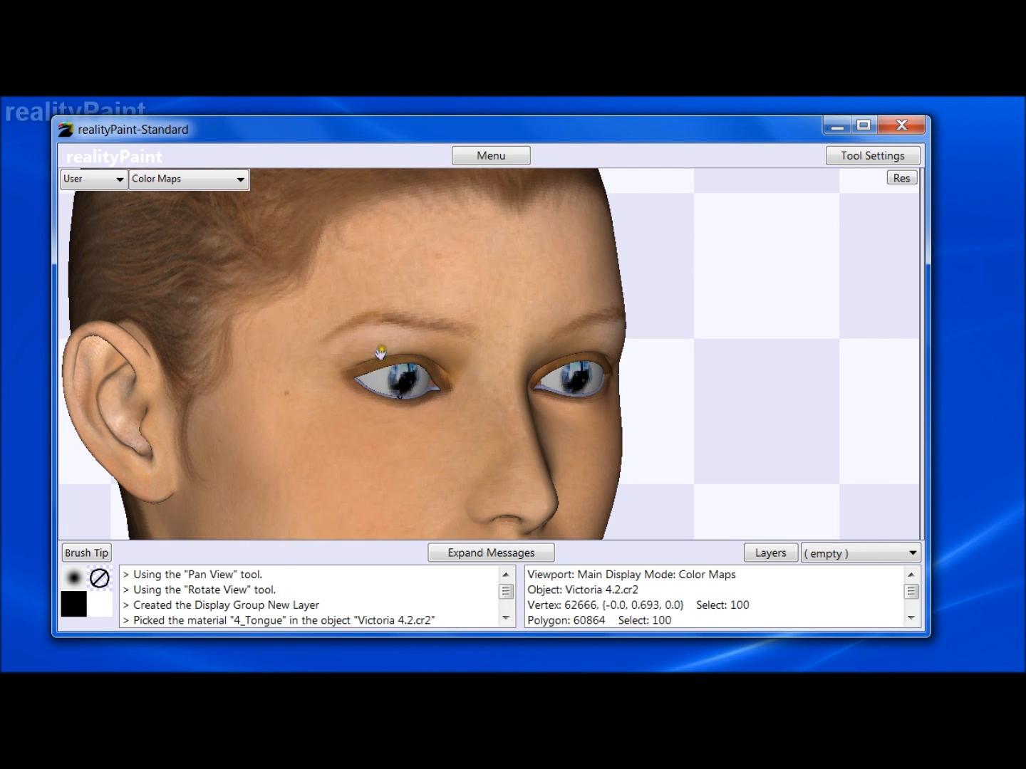